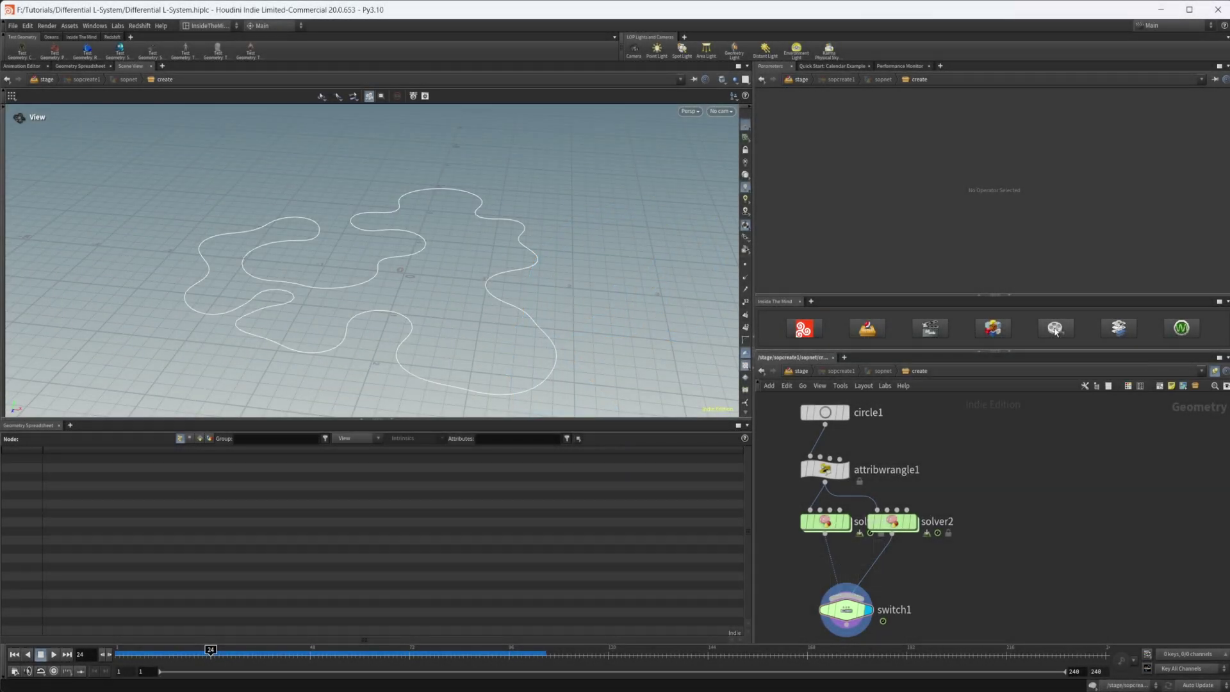
# Add an L-System node beside the circle network, display its output and frame the default tree in the viewport.
pyautogui.moveTo(969, 459); pyautogui.dragTo(943, 499, button='middle')
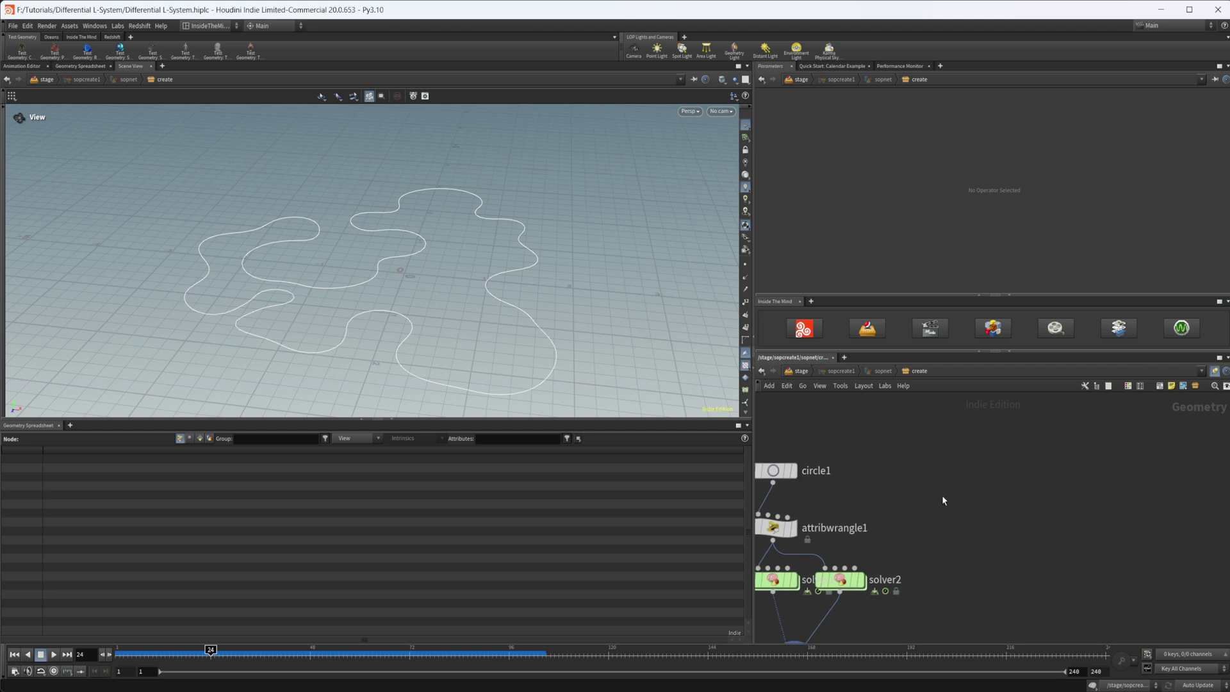
pyautogui.press('Tab')
pyautogui.write('lsys')
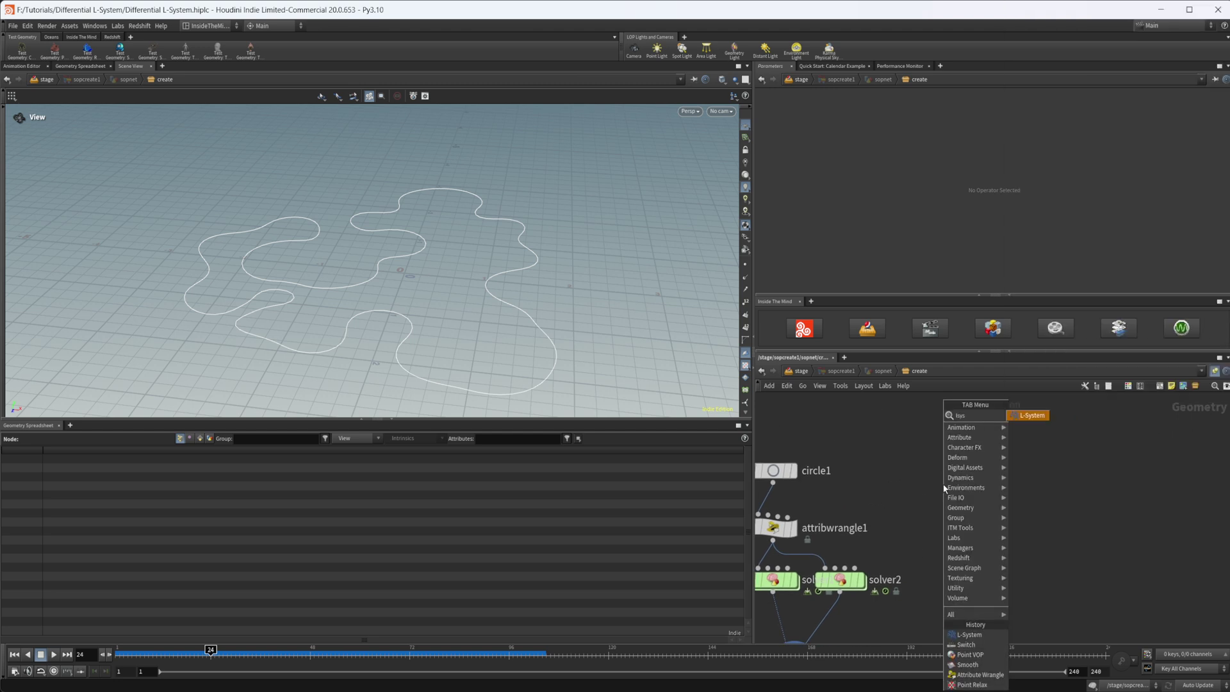
pyautogui.press('Return')
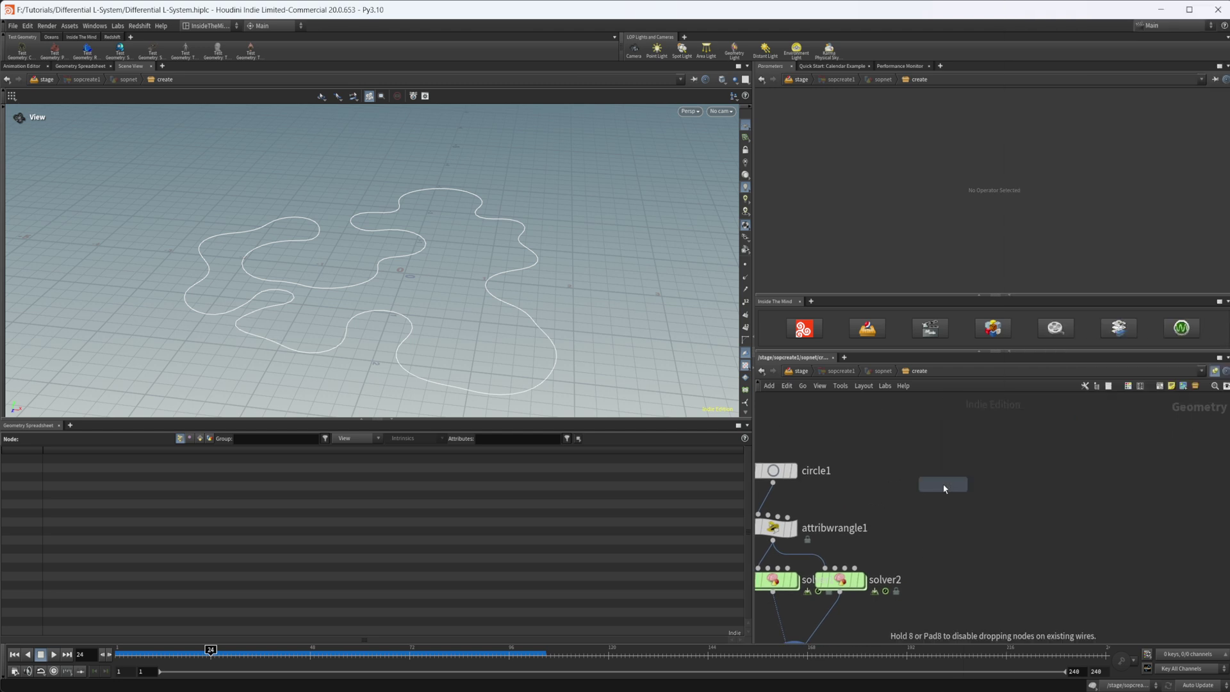
pyautogui.click(943, 486)
pyautogui.moveTo(944, 485); pyautogui.dragTo(953, 482)
pyautogui.press('r')
pyautogui.click(953, 481)
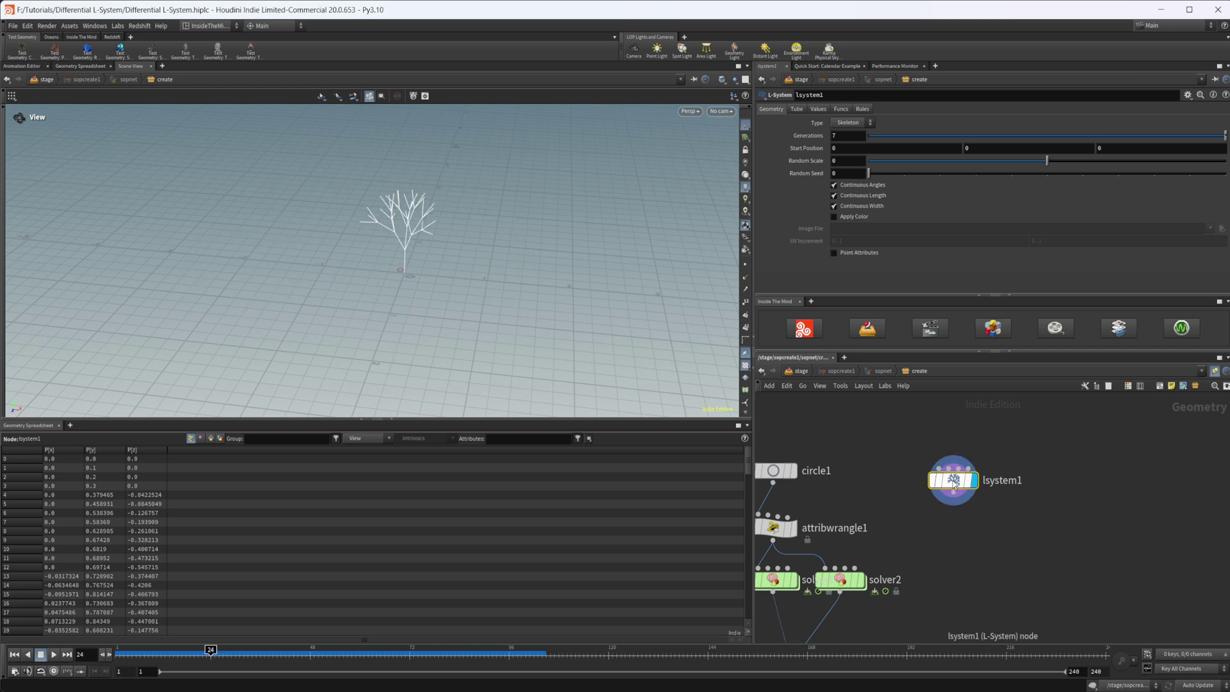
pyautogui.press('f')
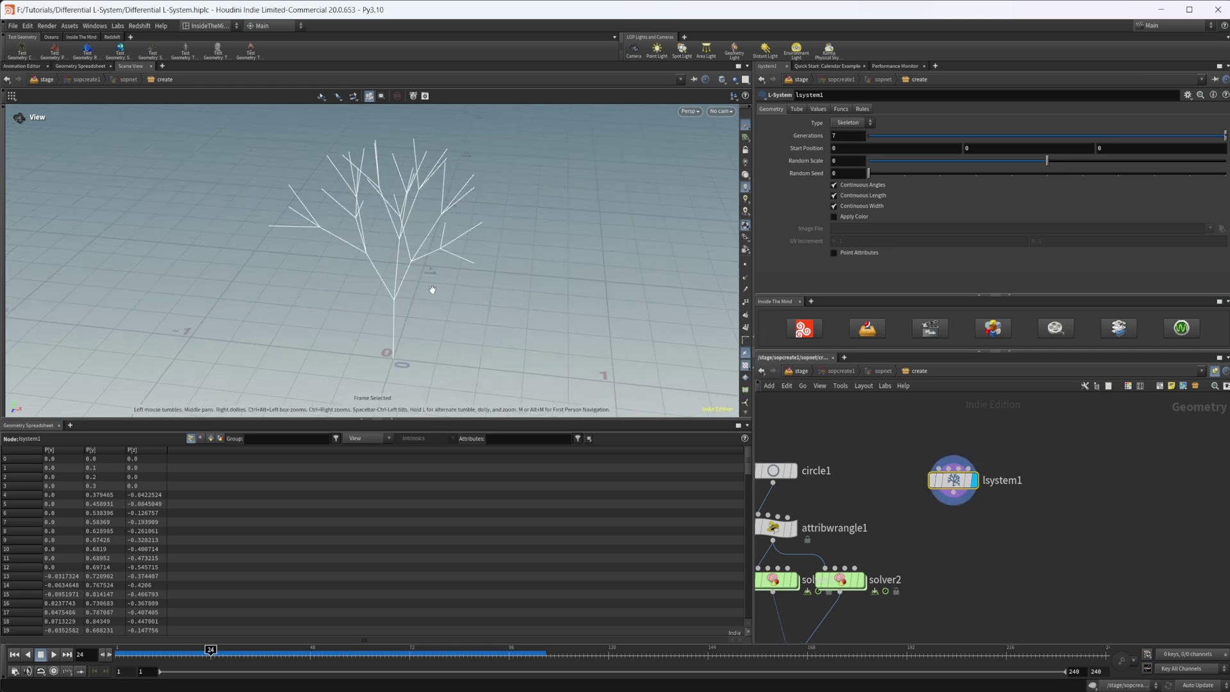
pyautogui.moveTo(433, 289); pyautogui.dragTo(460, 275)
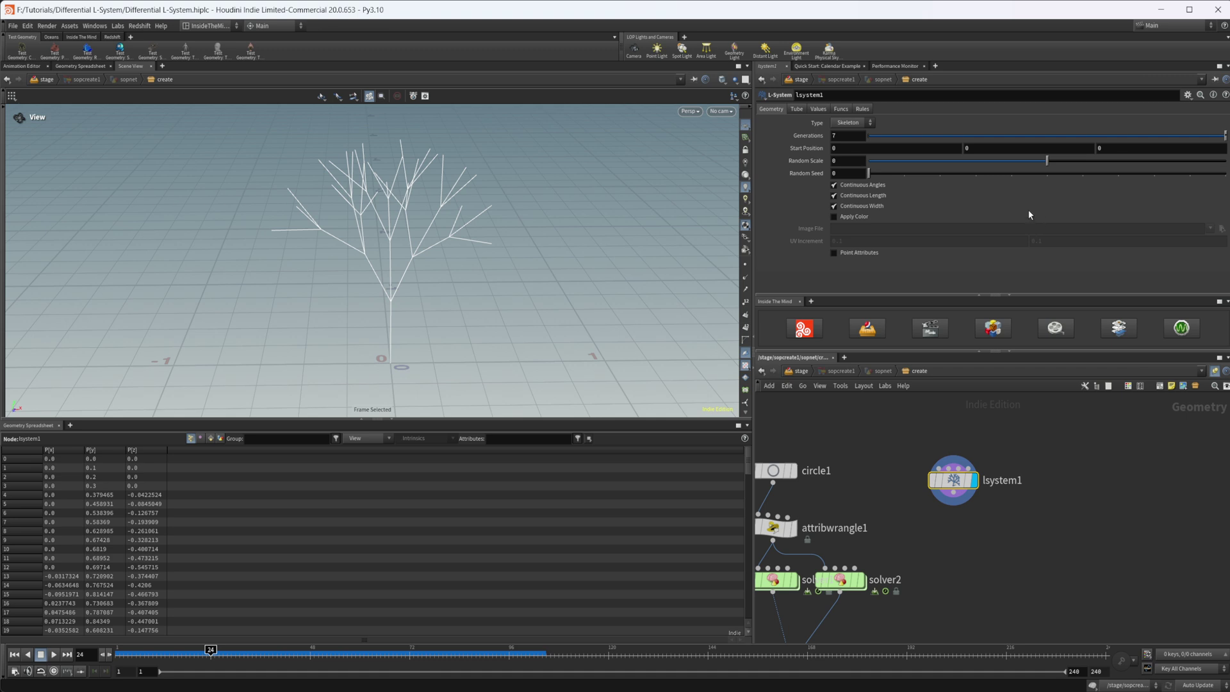
# Clear Rule 2, Rule 1 and the premise of the L-System node so that its rule set is empty.
pyautogui.click(864, 110)
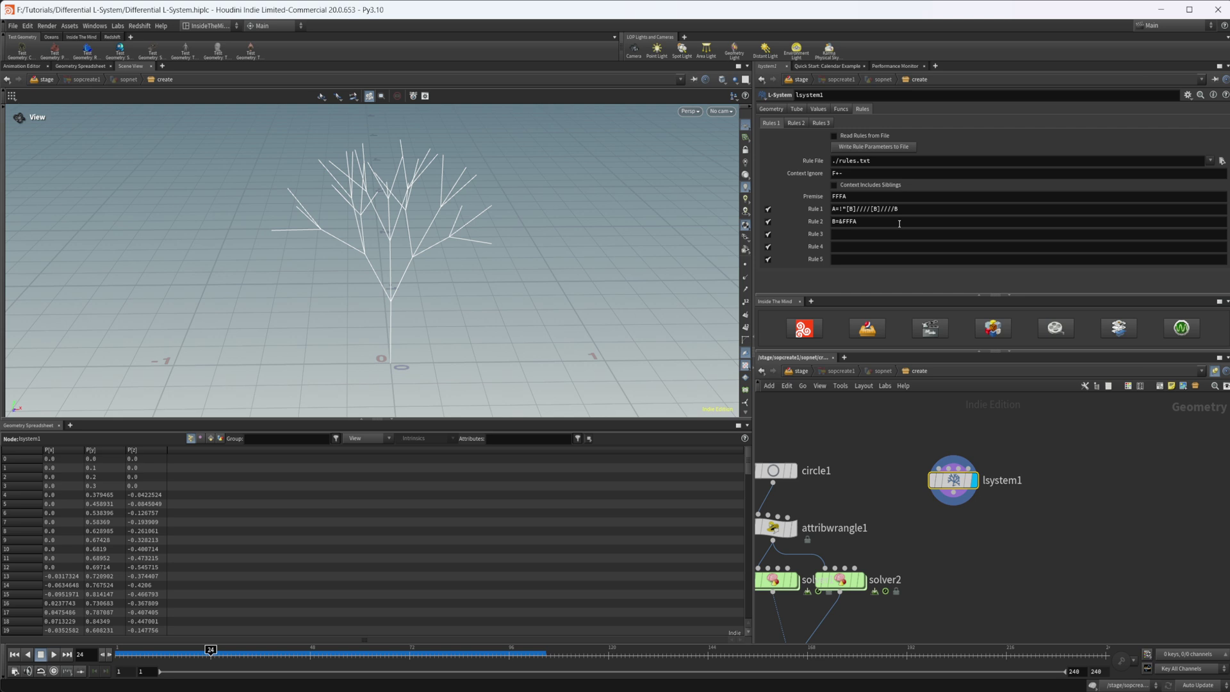
pyautogui.moveTo(884, 222); pyautogui.dragTo(822, 226)
pyautogui.press('BackSpace')
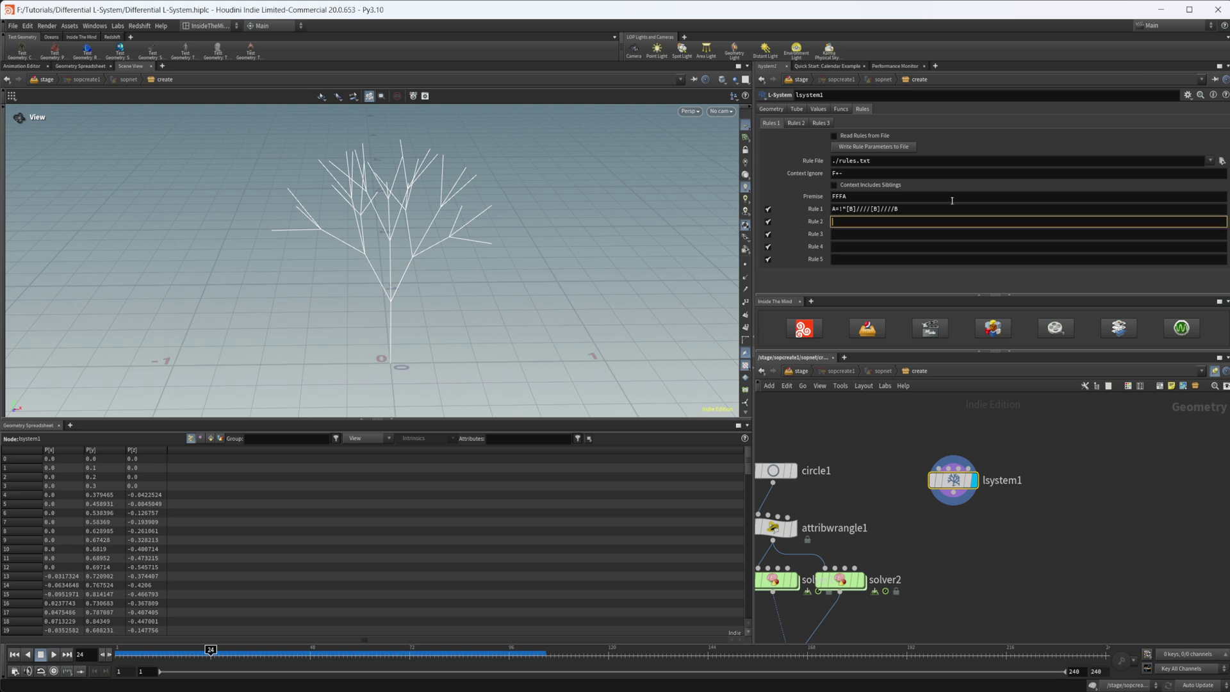
pyautogui.moveTo(910, 208); pyautogui.dragTo(826, 214)
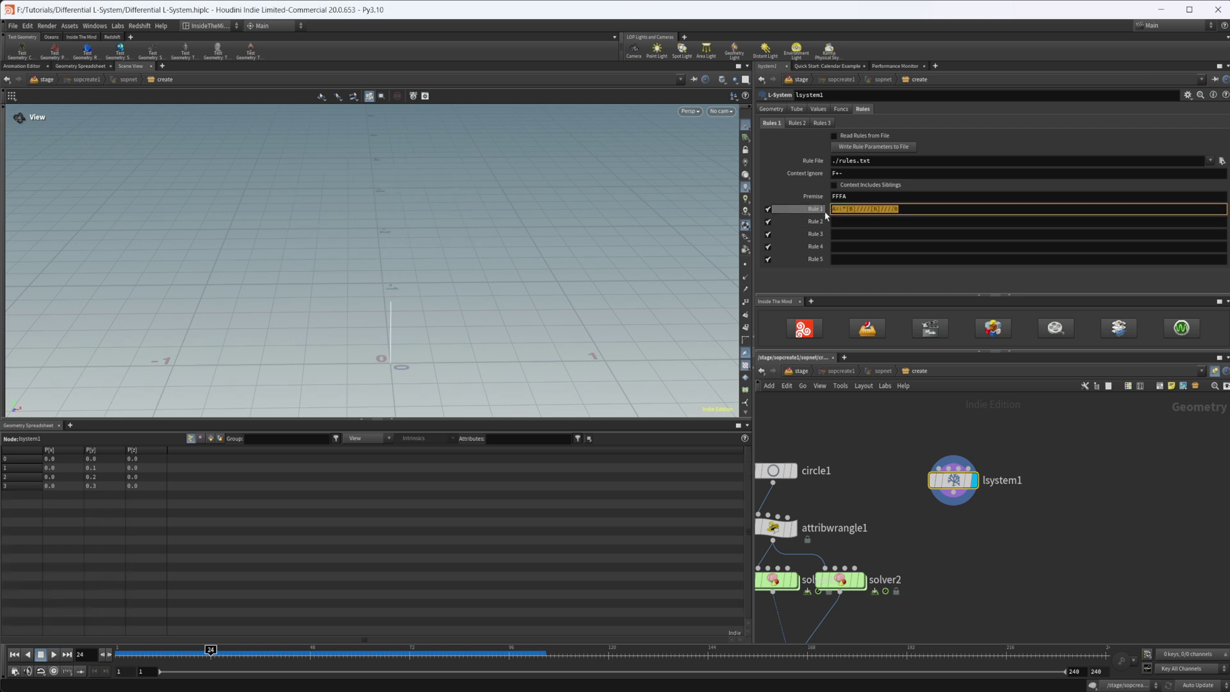
pyautogui.press('BackSpace')
pyautogui.press('Return')
pyautogui.tripleClick(841, 195)
pyautogui.press('BackSpace')
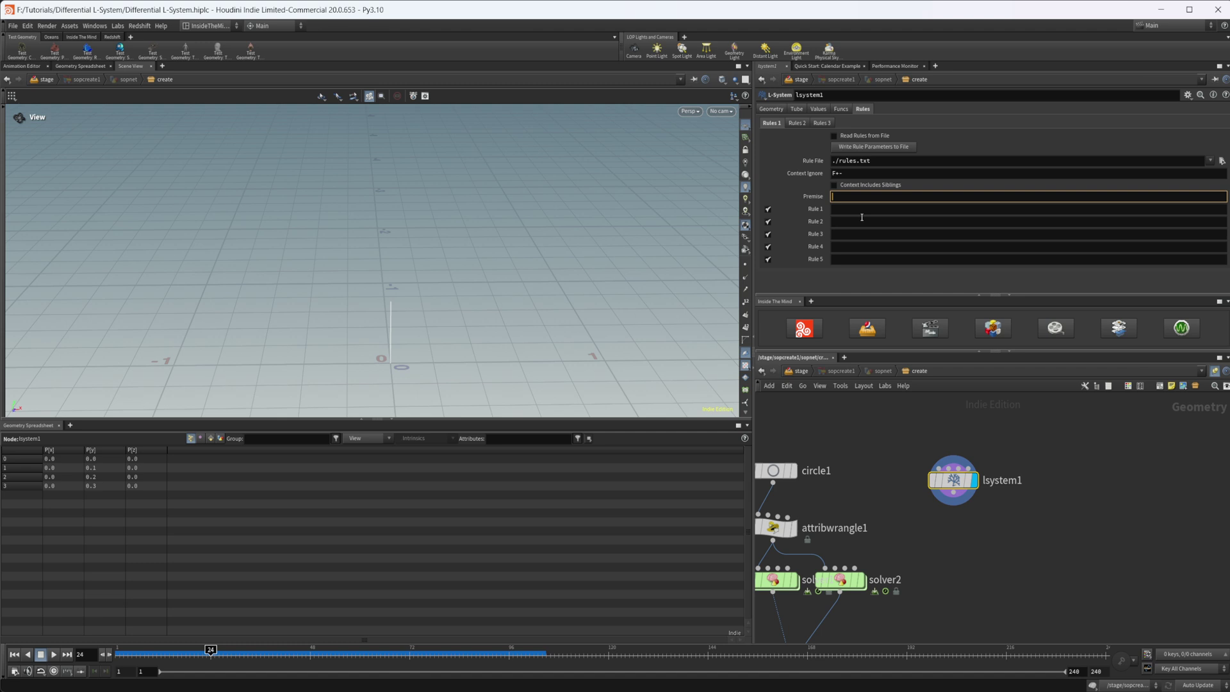
pyautogui.moveTo(954, 480); pyautogui.dragTo(966, 470)
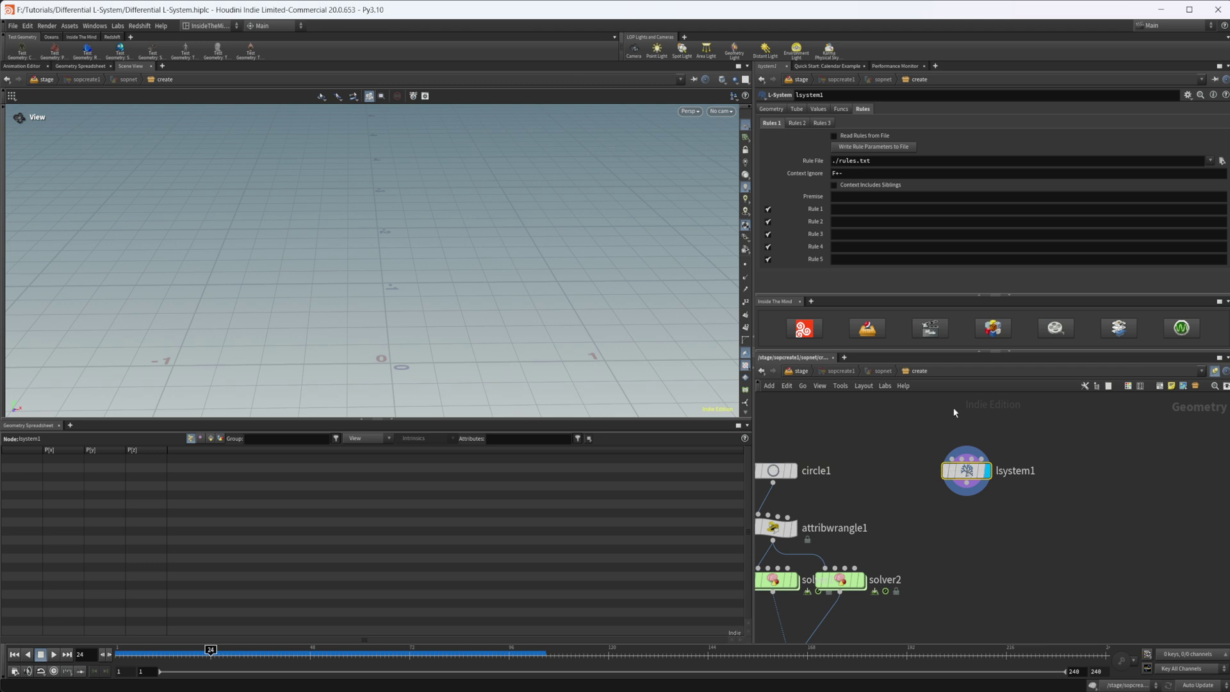
# Set the L-System premise to F to draw a single forward segment.
pyautogui.click(851, 198)
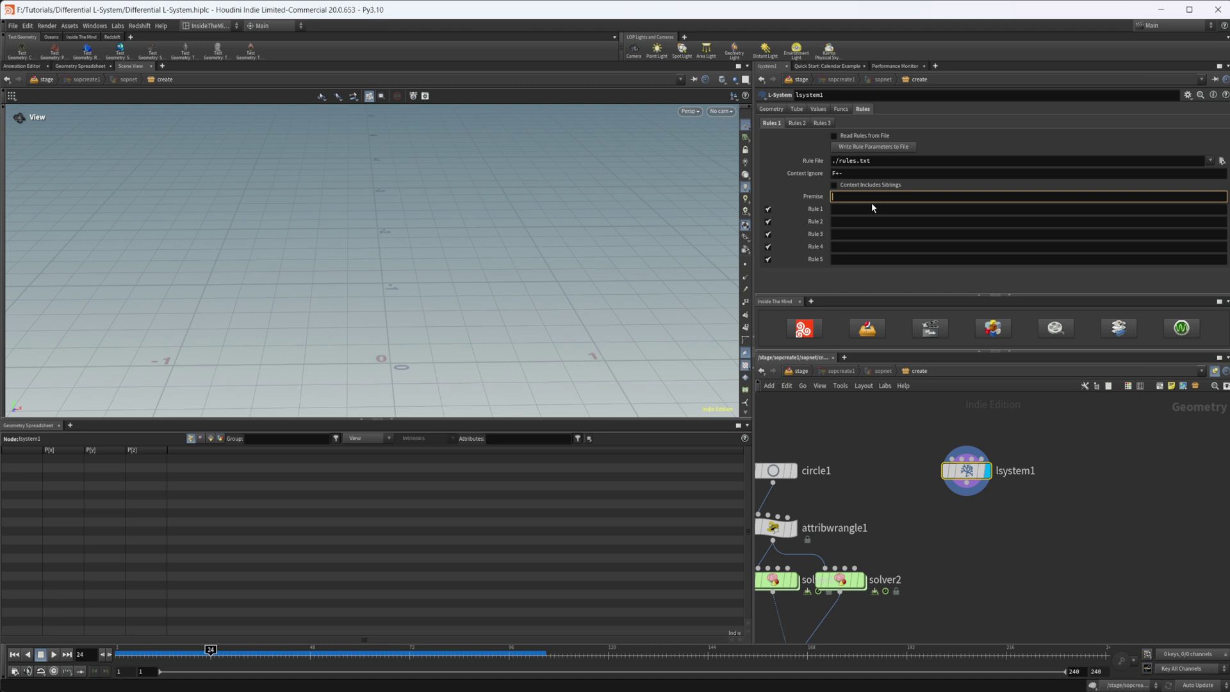
pyautogui.press('Return')
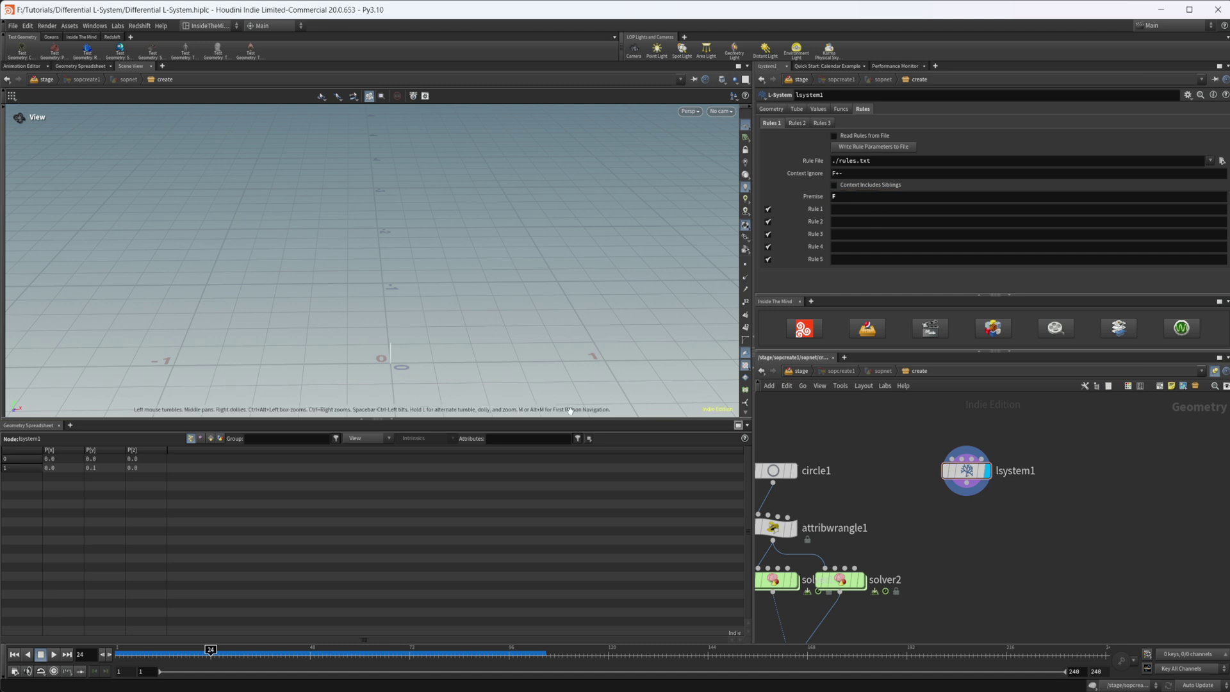
pyautogui.scroll(6, 419, 376)
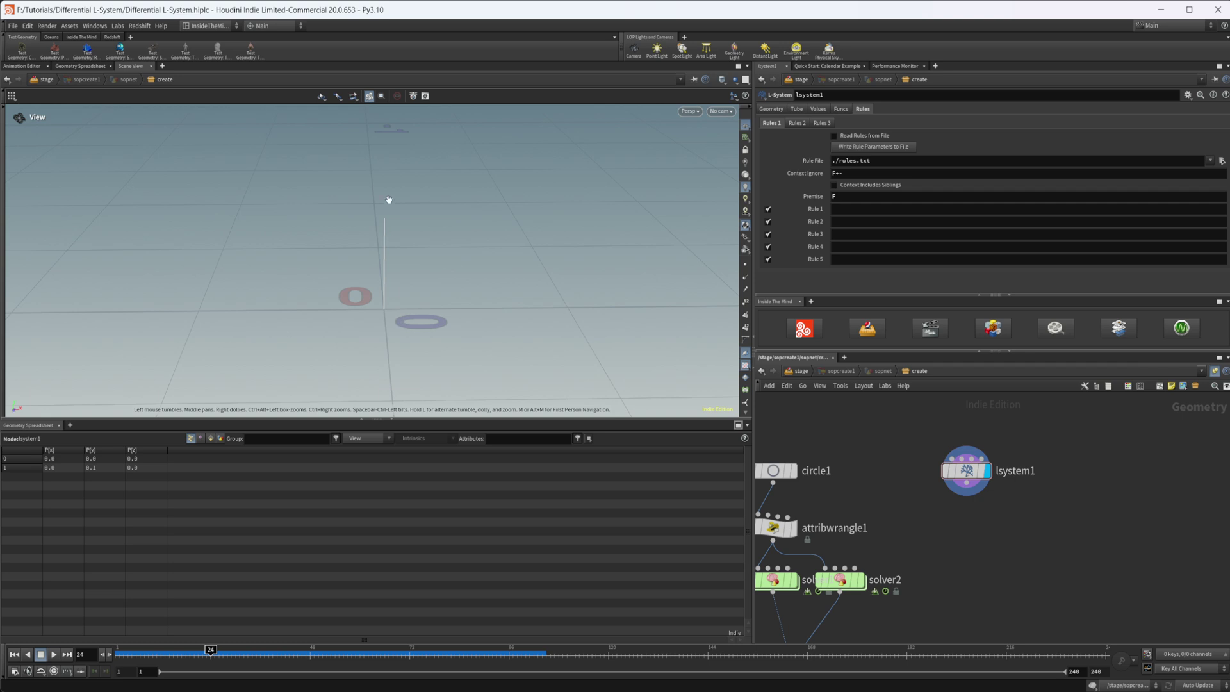
# Extend the L-System premise to FFFF and turn on the display of points in the viewport.
pyautogui.click(858, 198)
pyautogui.write('FFF')
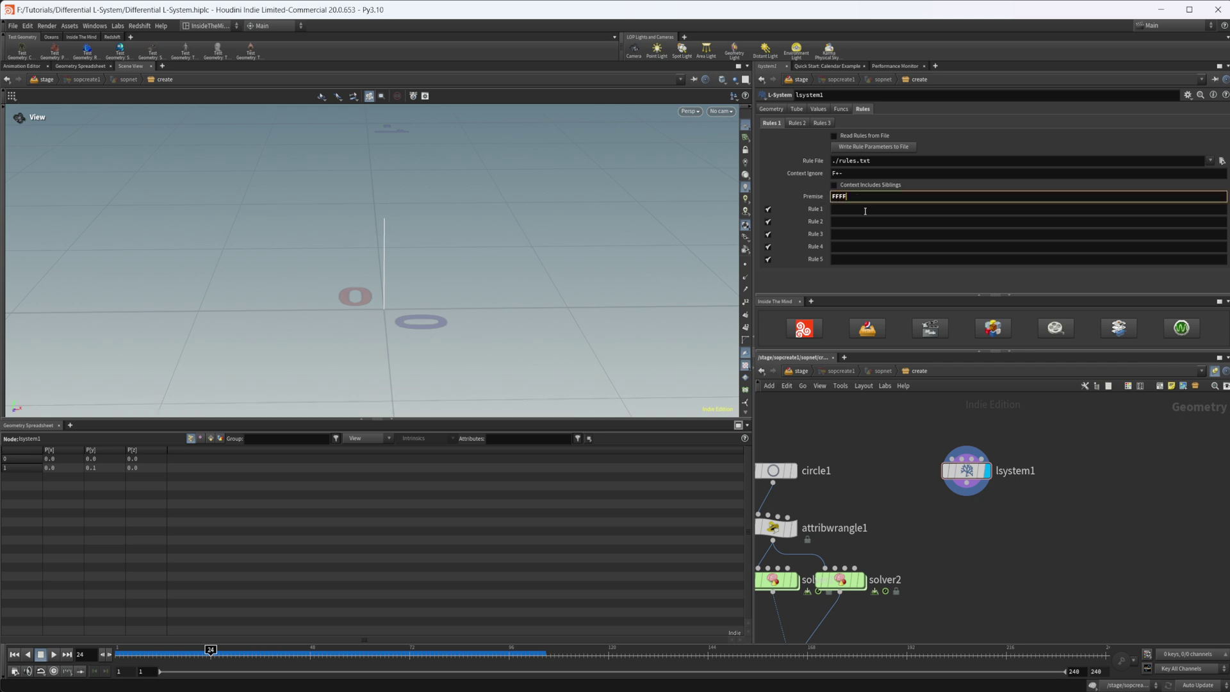
pyautogui.press('Return')
pyautogui.moveTo(626, 267); pyautogui.dragTo(404, 323, button='right')
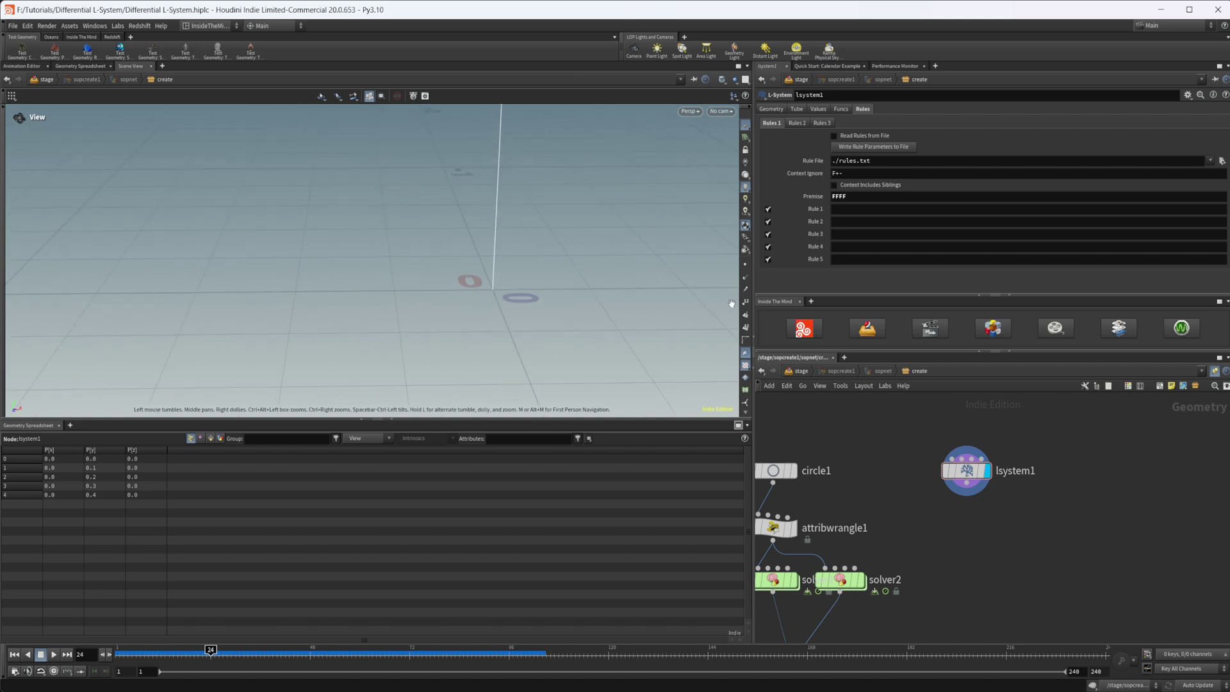
pyautogui.click(745, 265)
pyautogui.moveTo(639, 305); pyautogui.dragTo(451, 270)
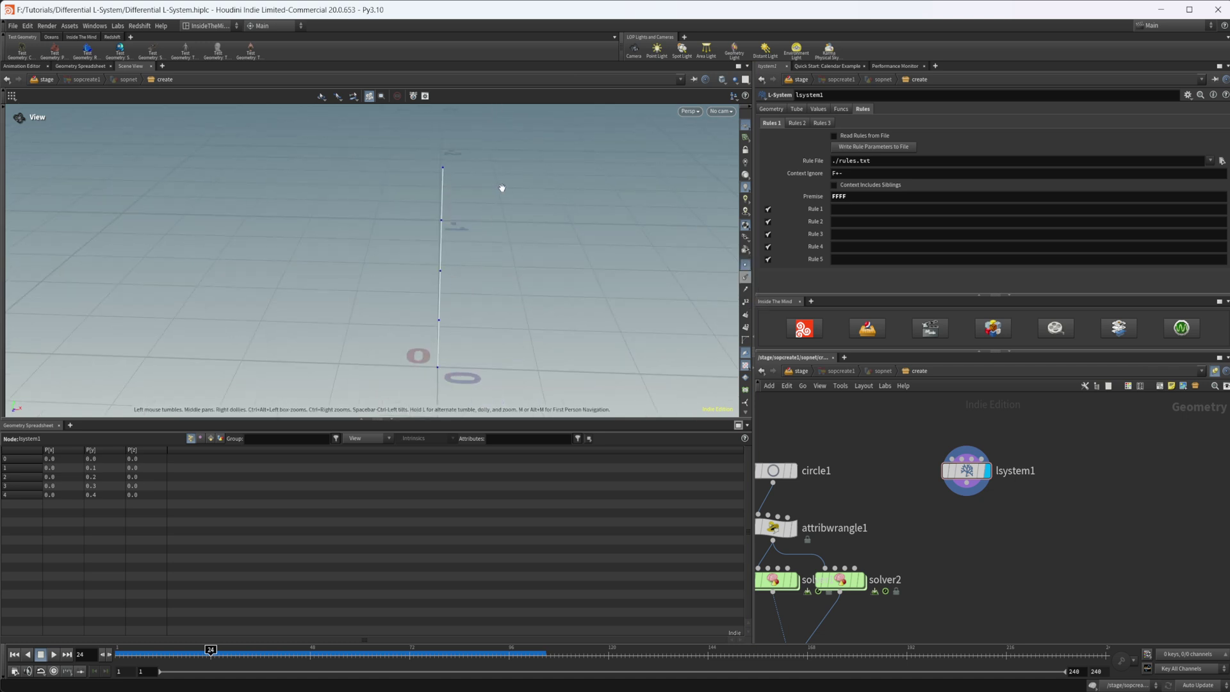
# Insert a turn before the last segment so the premise is FFF+F, and set the L-System's angle to 68.4.
pyautogui.click(843, 197)
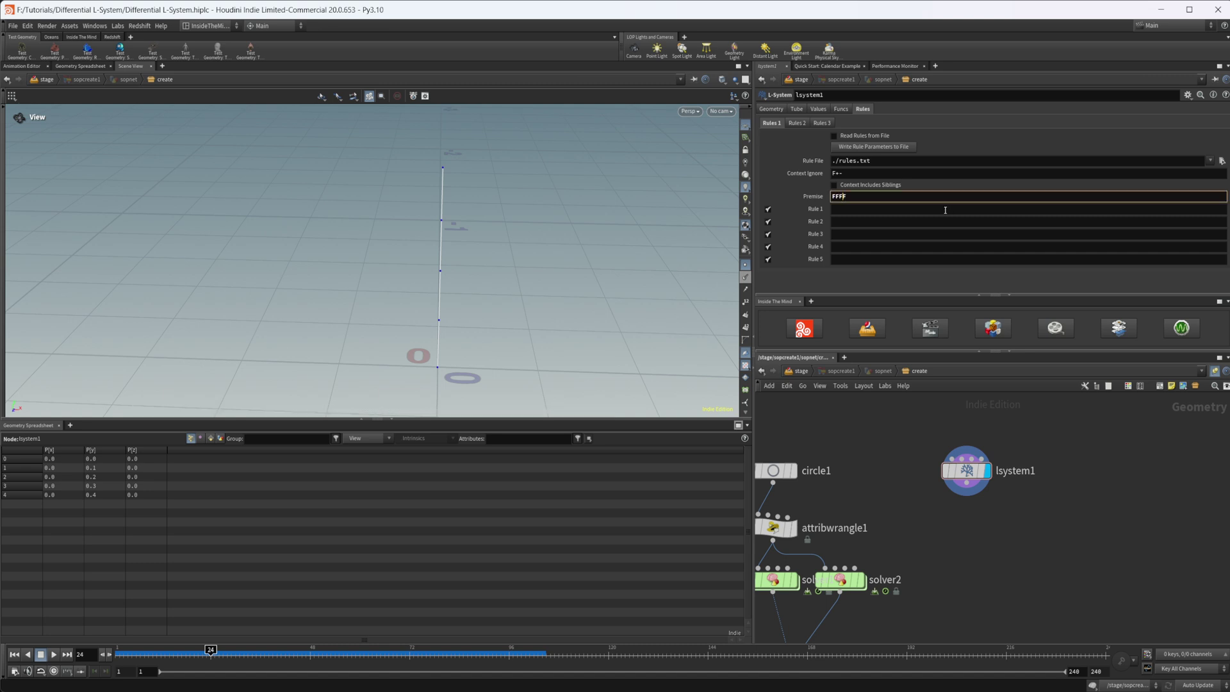
pyautogui.write('+')
pyautogui.press('Return')
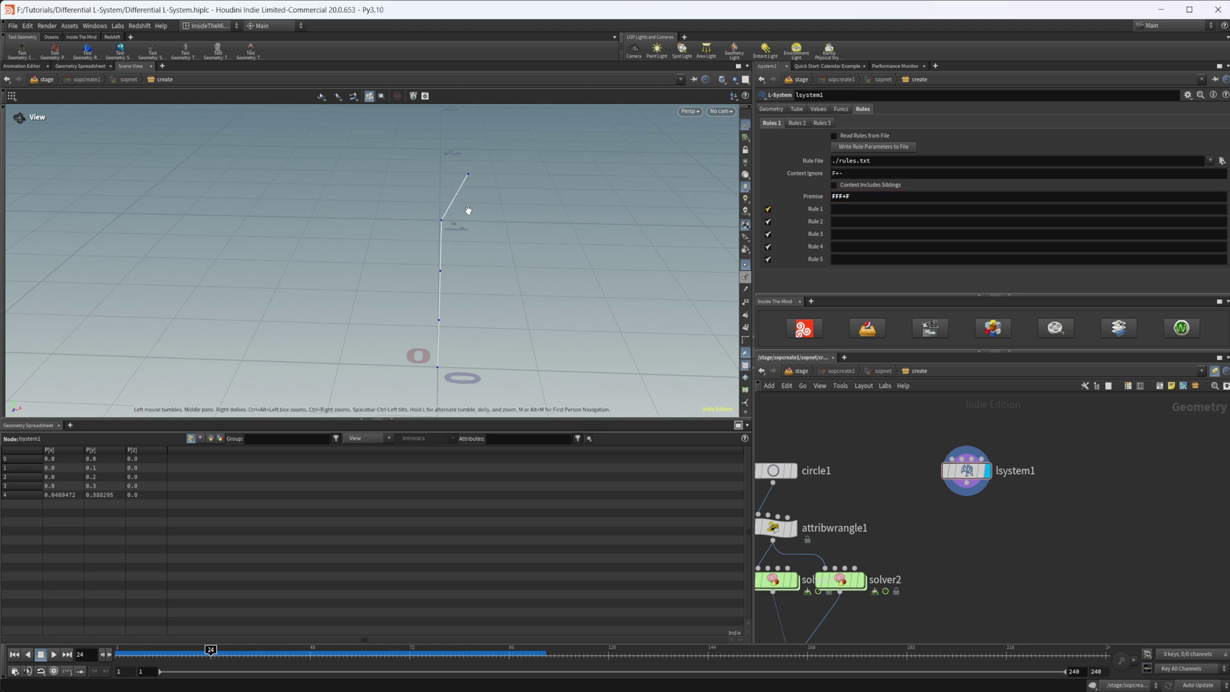
pyautogui.moveTo(467, 209); pyautogui.dragTo(448, 236)
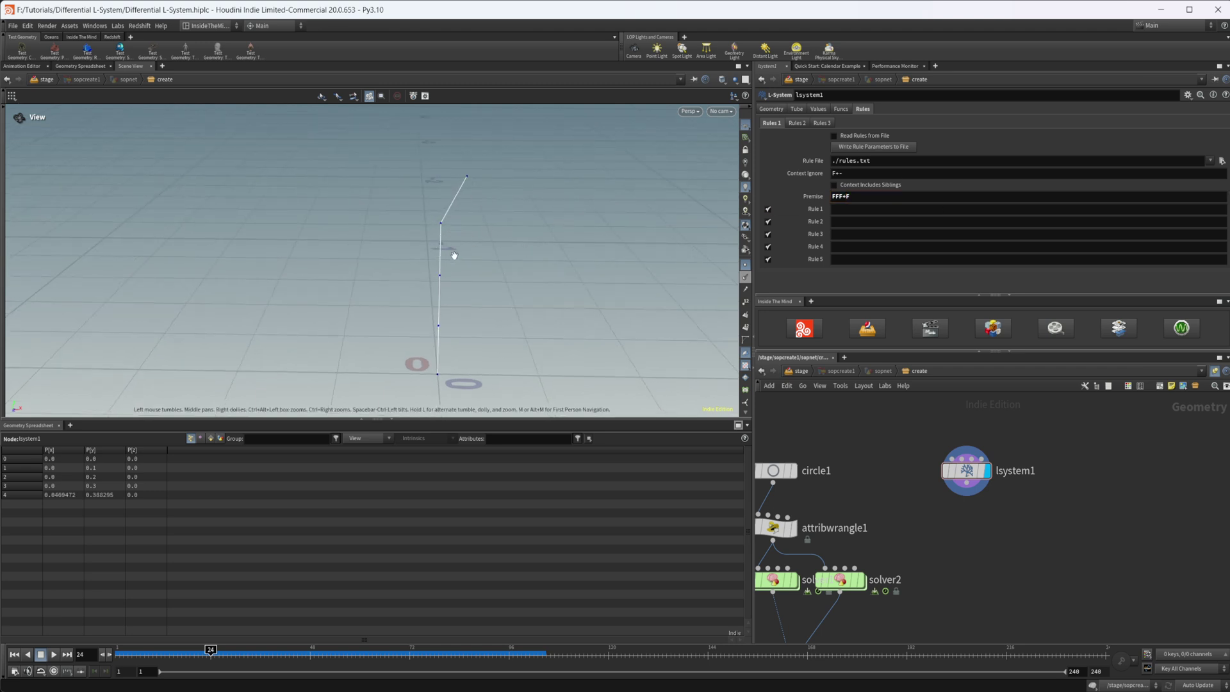
pyautogui.click(820, 109)
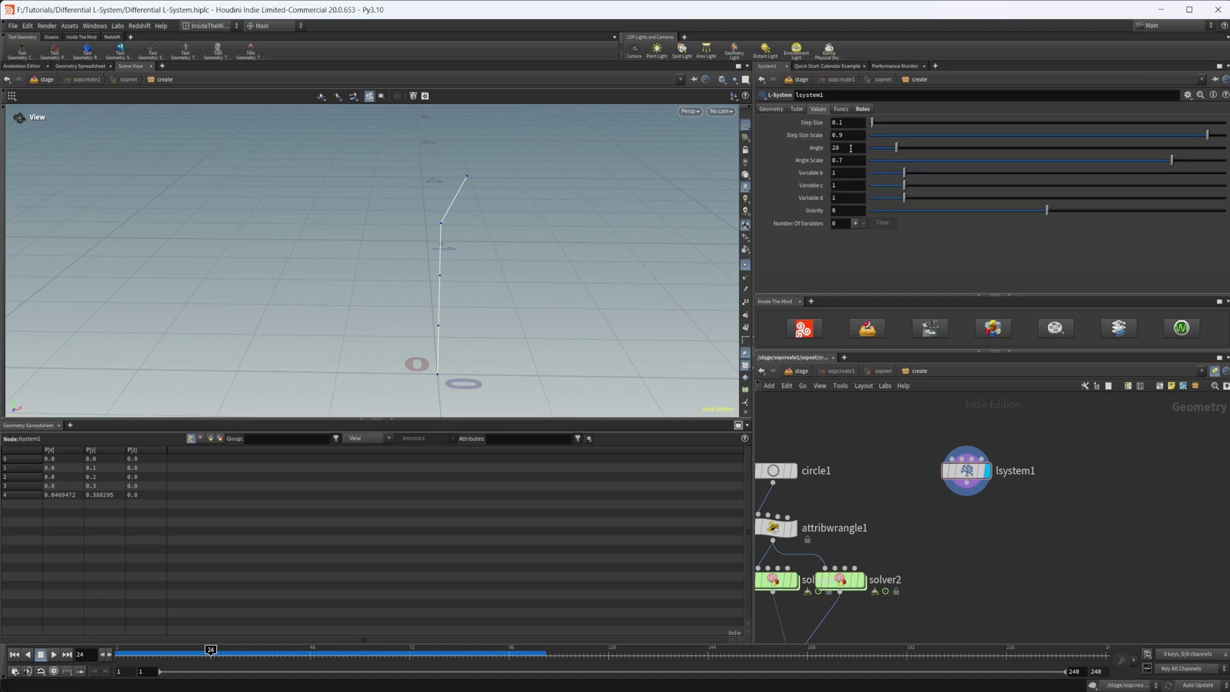
pyautogui.moveTo(896, 148); pyautogui.dragTo(936, 150)
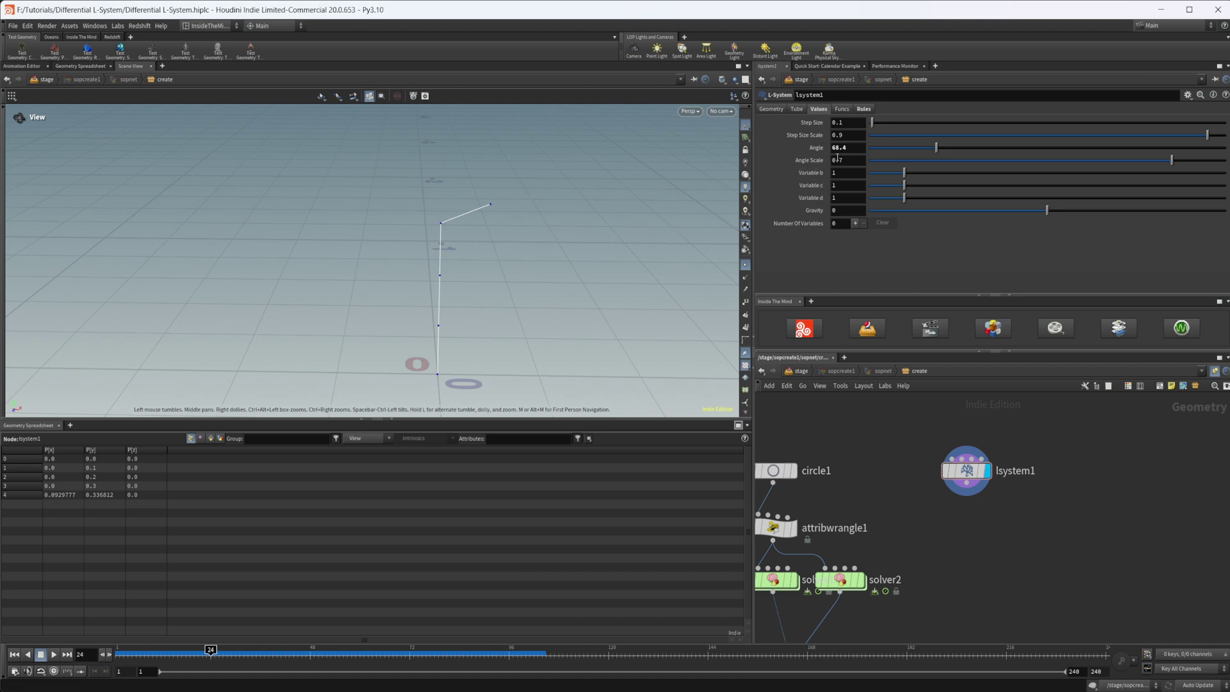
# Reverse the turn direction of the last segment by changing the premise to FFF-F.
pyautogui.click(863, 109)
pyautogui.click(927, 195)
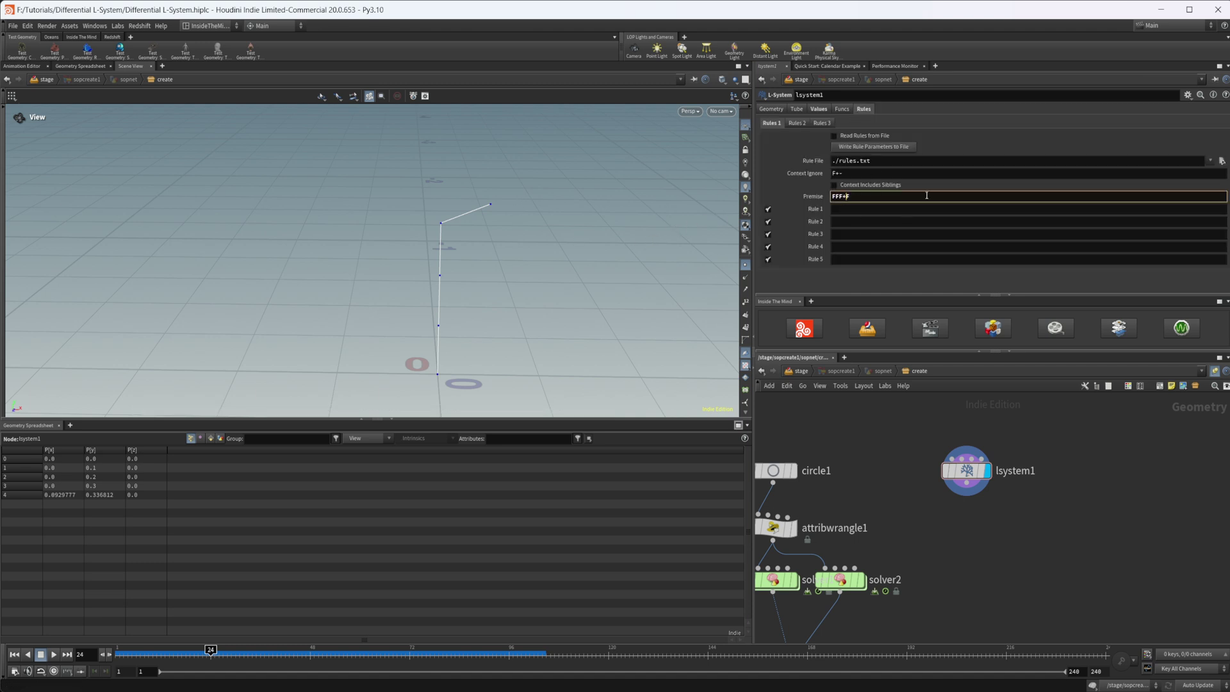
pyautogui.press('BackSpace')
pyautogui.write('-')
pyautogui.press('Return')
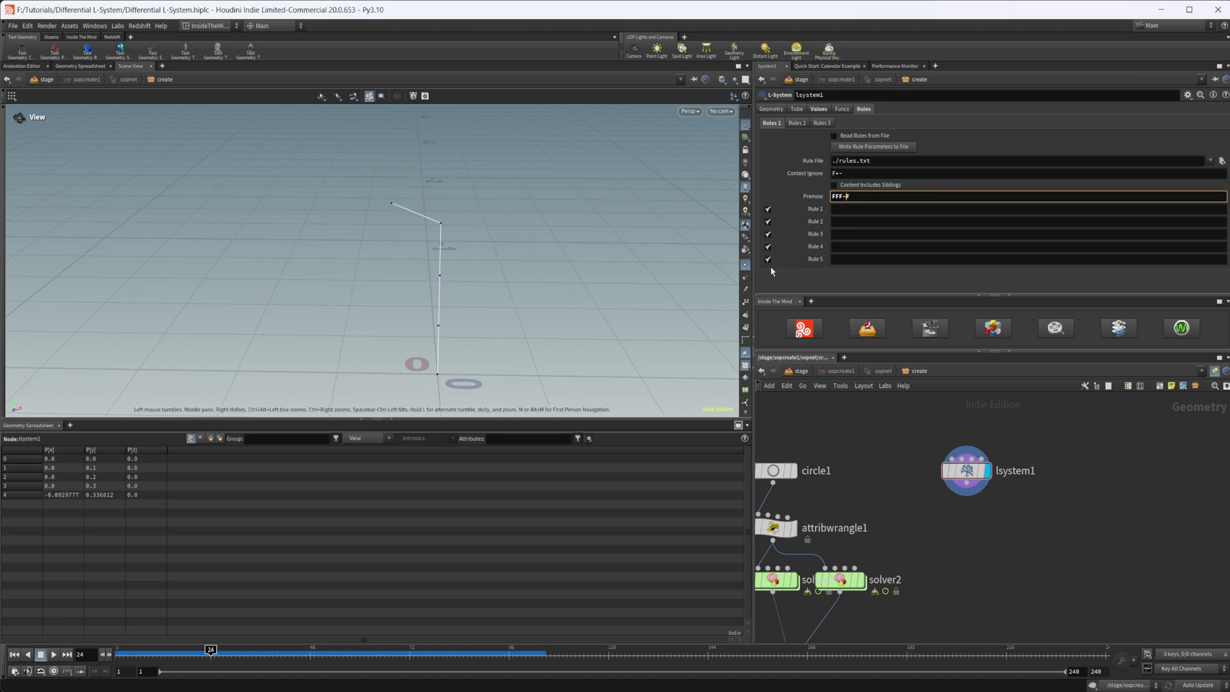
# Give the turn an explicit 90-degree angle by changing the premise to FFF+(90)F.
pyautogui.click(820, 109)
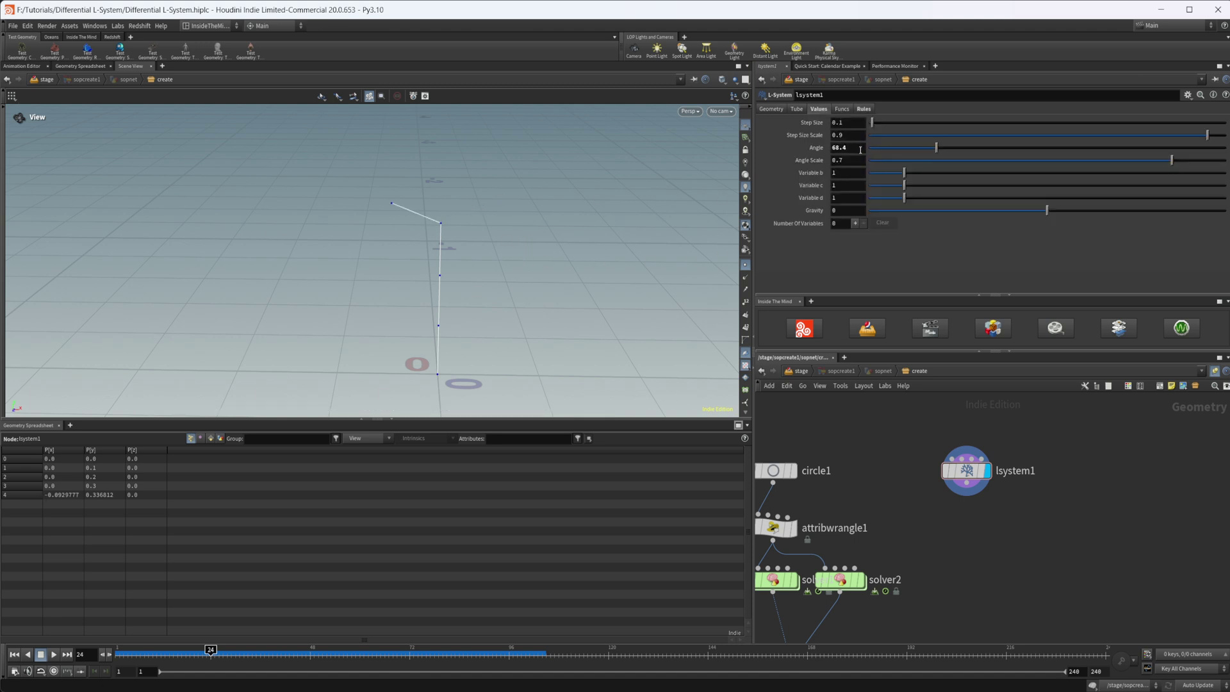
pyautogui.click(863, 109)
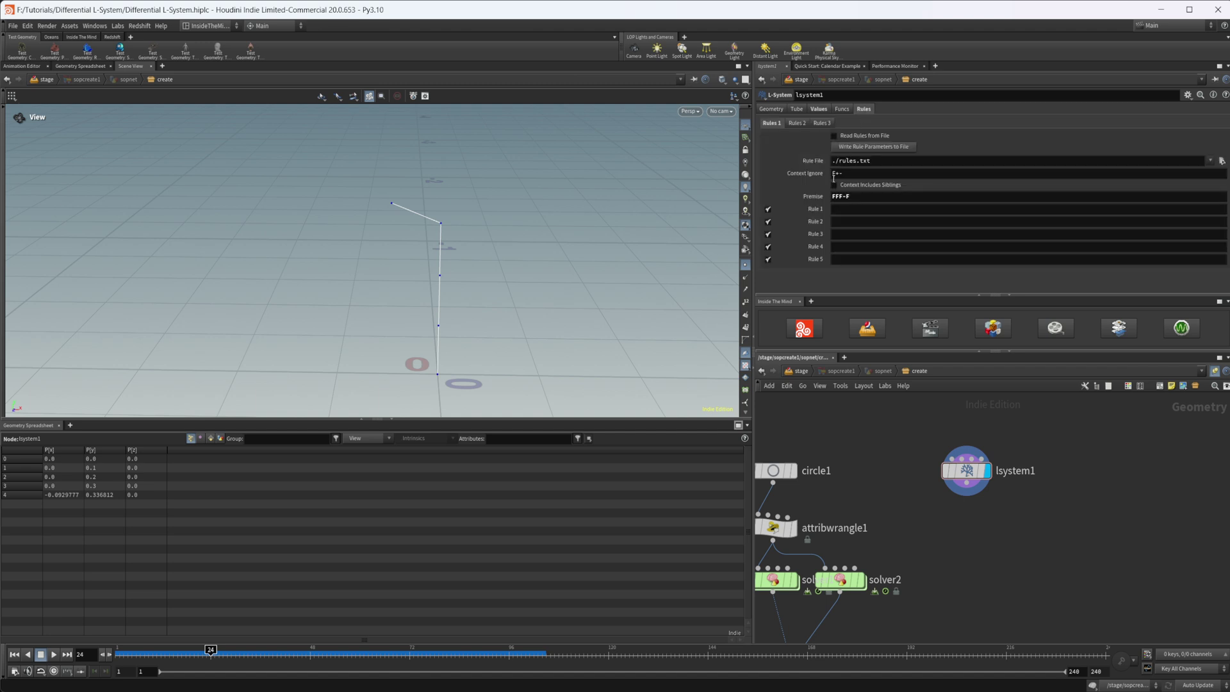
pyautogui.click(886, 200)
pyautogui.press('BackSpace')
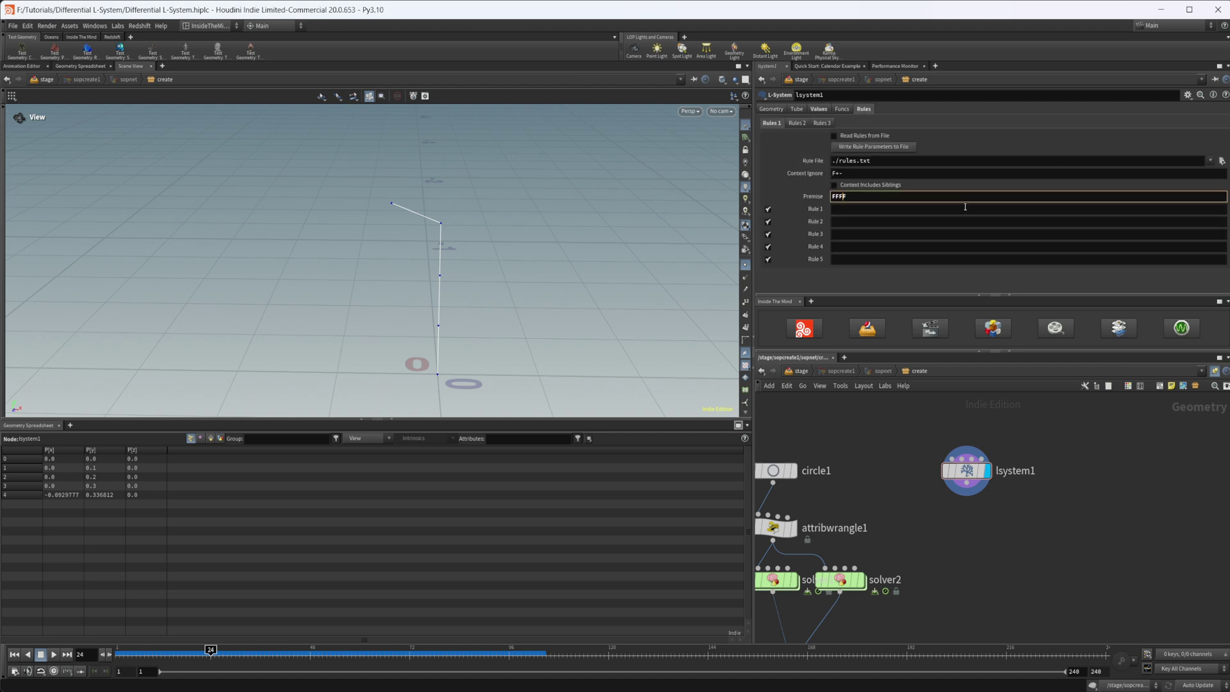
pyautogui.write('+(90)')
pyautogui.moveTo(520, 249); pyautogui.dragTo(496, 221)
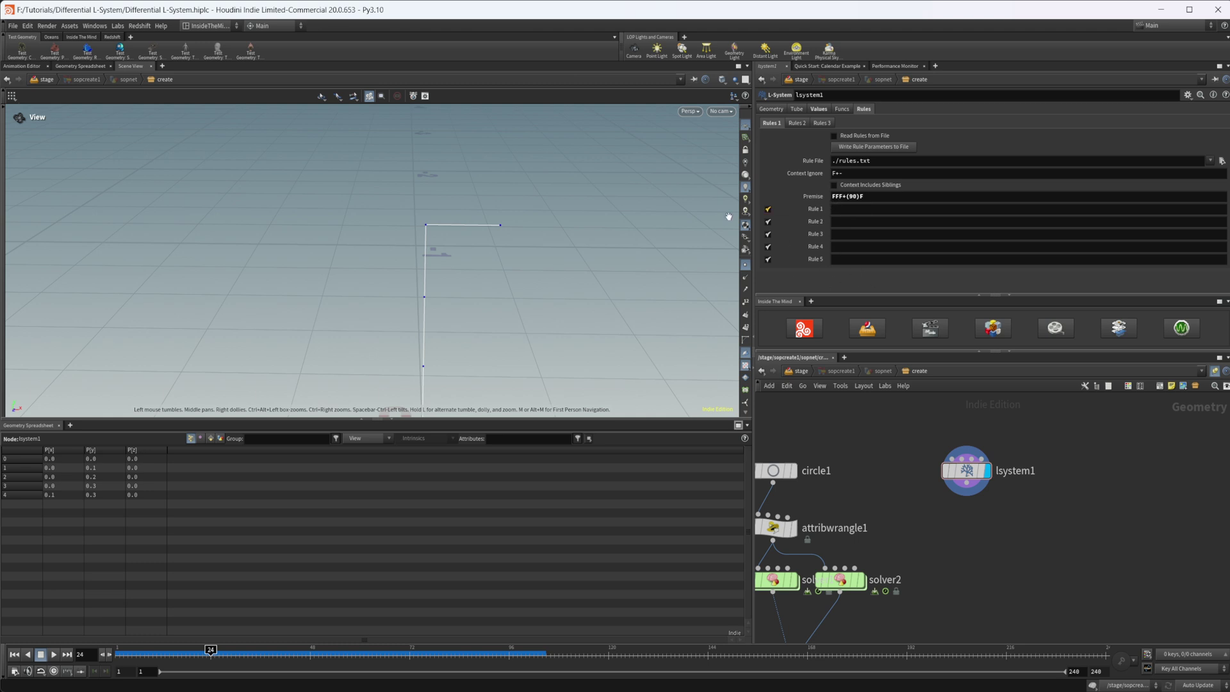
# Make the turned segment a branch and continue the trunk by changing the premise to FFF[+(90)F]F.
pyautogui.click(904, 194)
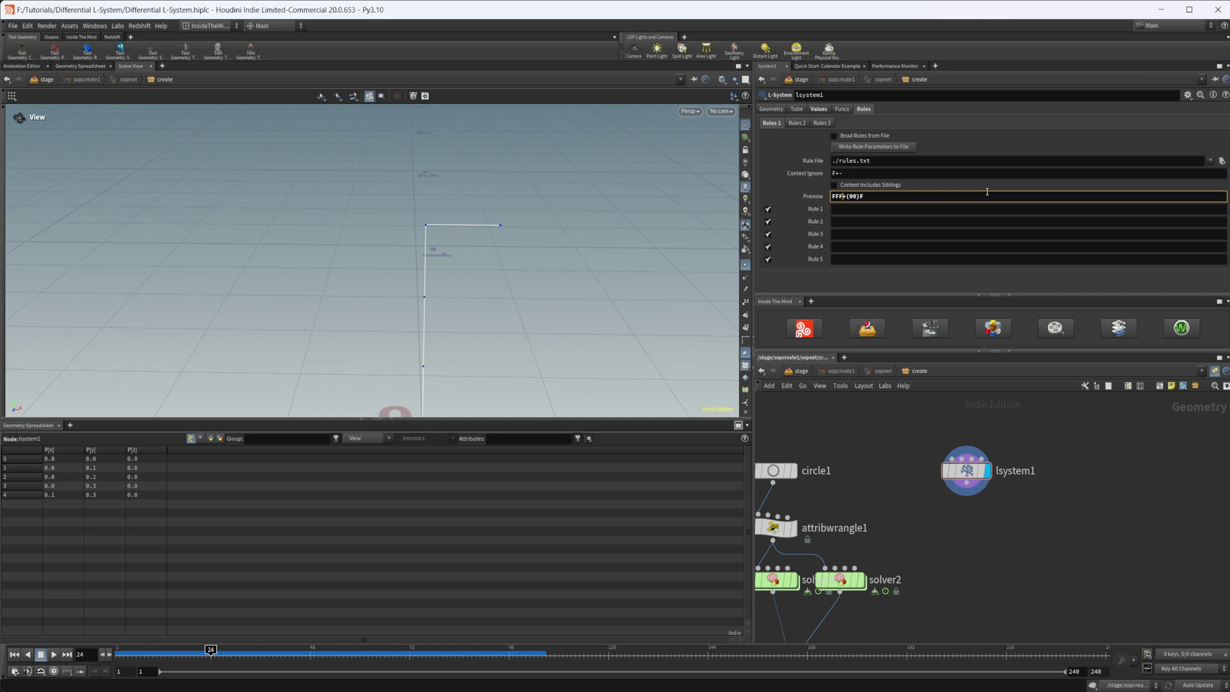
pyautogui.write('[')
pyautogui.write(']F')
pyautogui.press('Return')
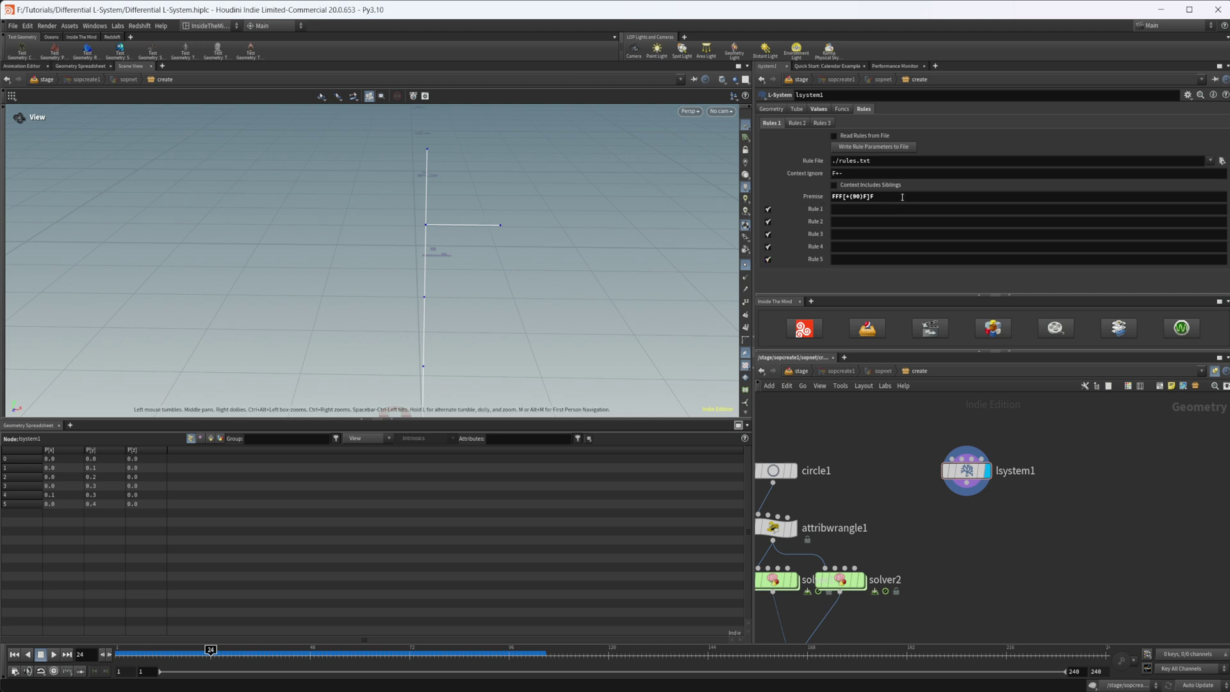
# Replace the whole L-System premise with FFA.
pyautogui.moveTo(902, 197); pyautogui.dragTo(831, 199)
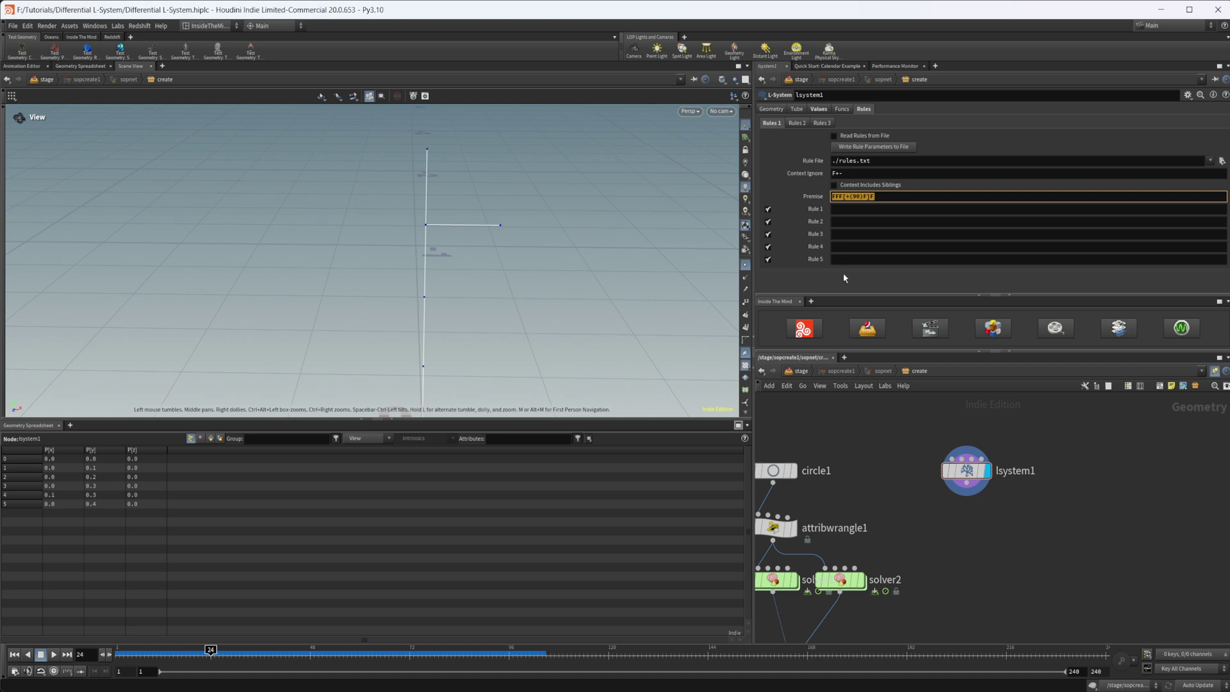
pyautogui.write('FFA')
pyautogui.press('Return')
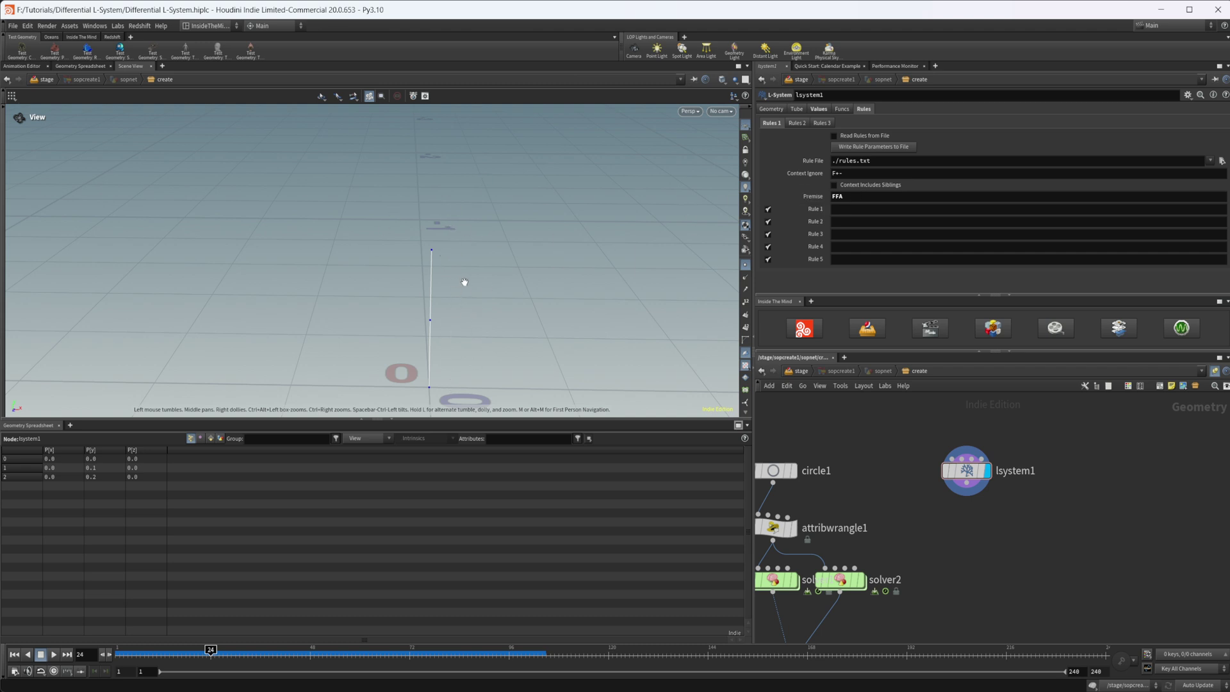
# Define Rule 1 of the L-System as A = FF+F.
pyautogui.click(853, 212)
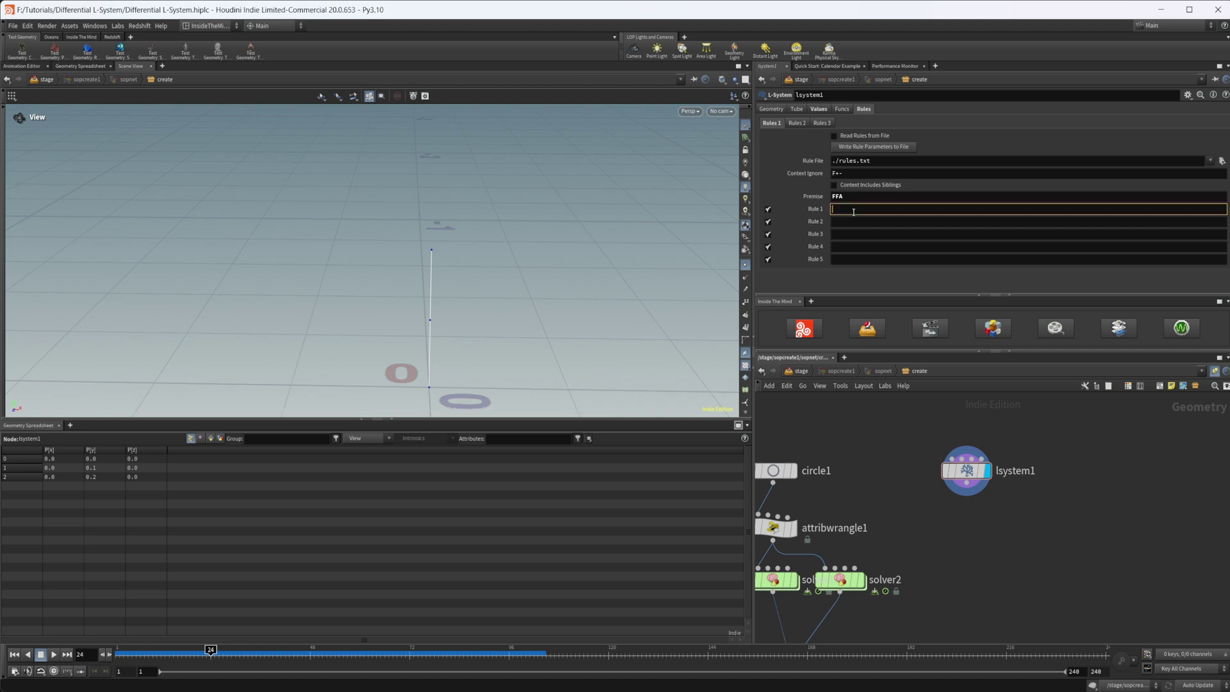
pyautogui.write('A = FF+F')
pyautogui.press('Return')
pyautogui.moveTo(585, 247); pyautogui.dragTo(406, 333, button='right')
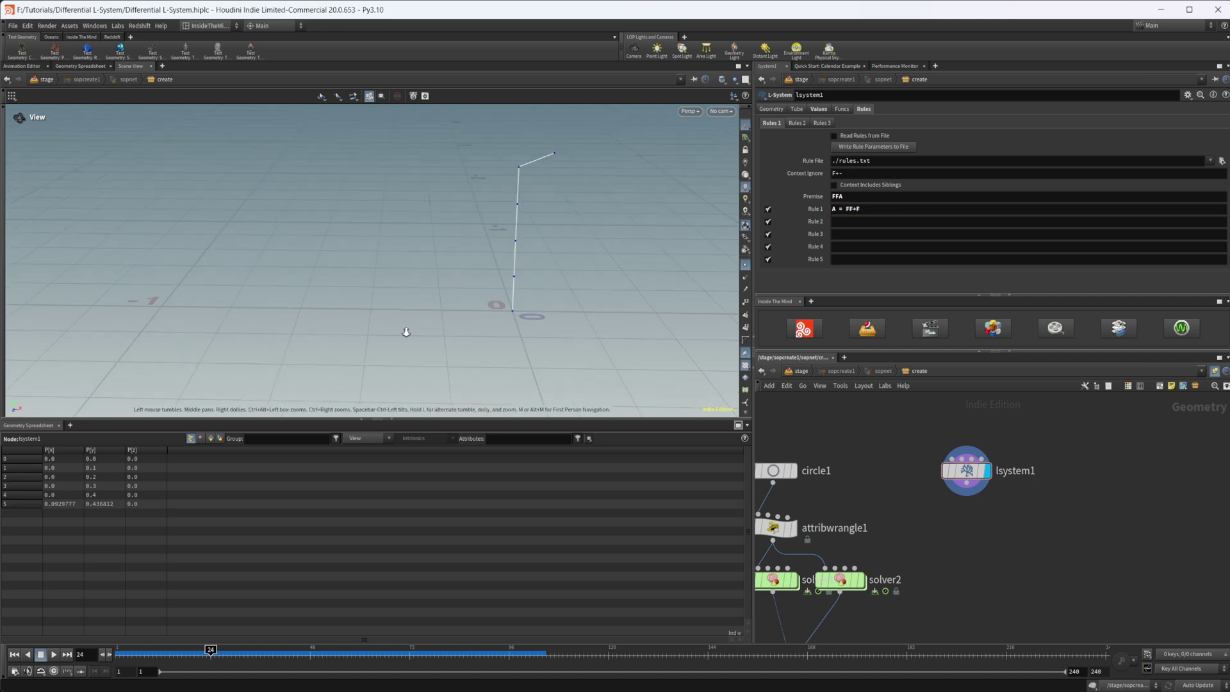
pyautogui.moveTo(488, 282); pyautogui.dragTo(448, 340, button='middle')
pyautogui.moveTo(513, 257); pyautogui.dragTo(472, 285, button='middle')
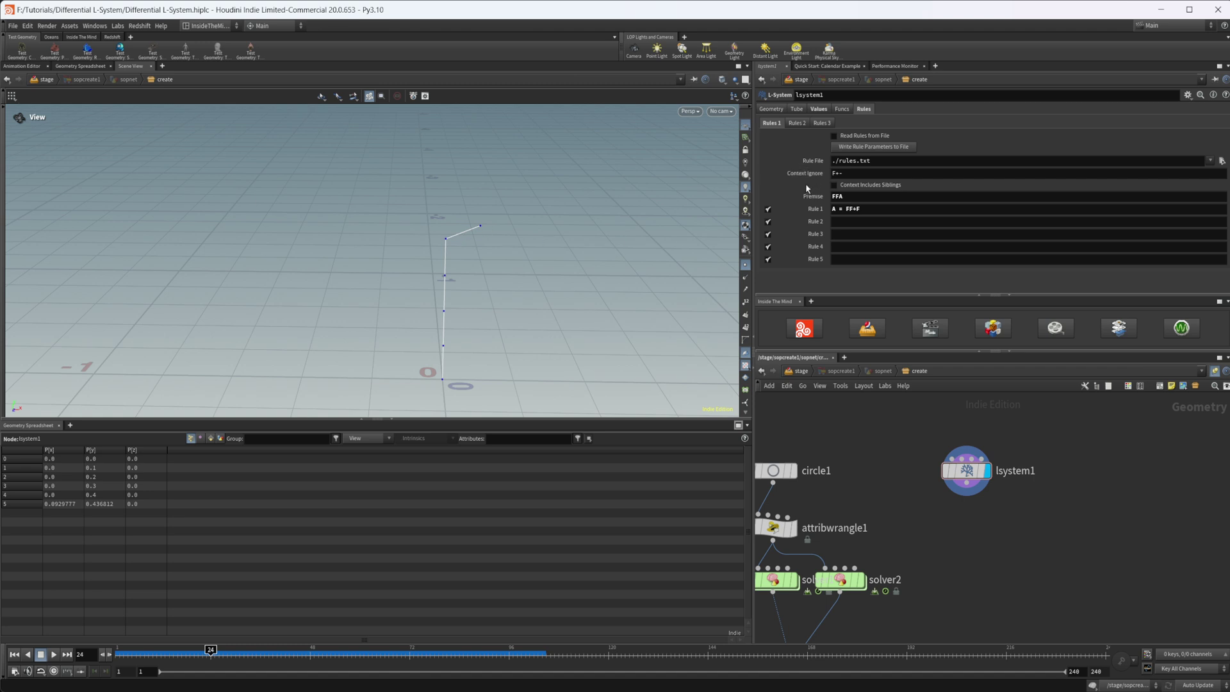
# Make Rule 1 recursive by changing it to A = FF+FA.
pyautogui.scroll(3, 491, 288)
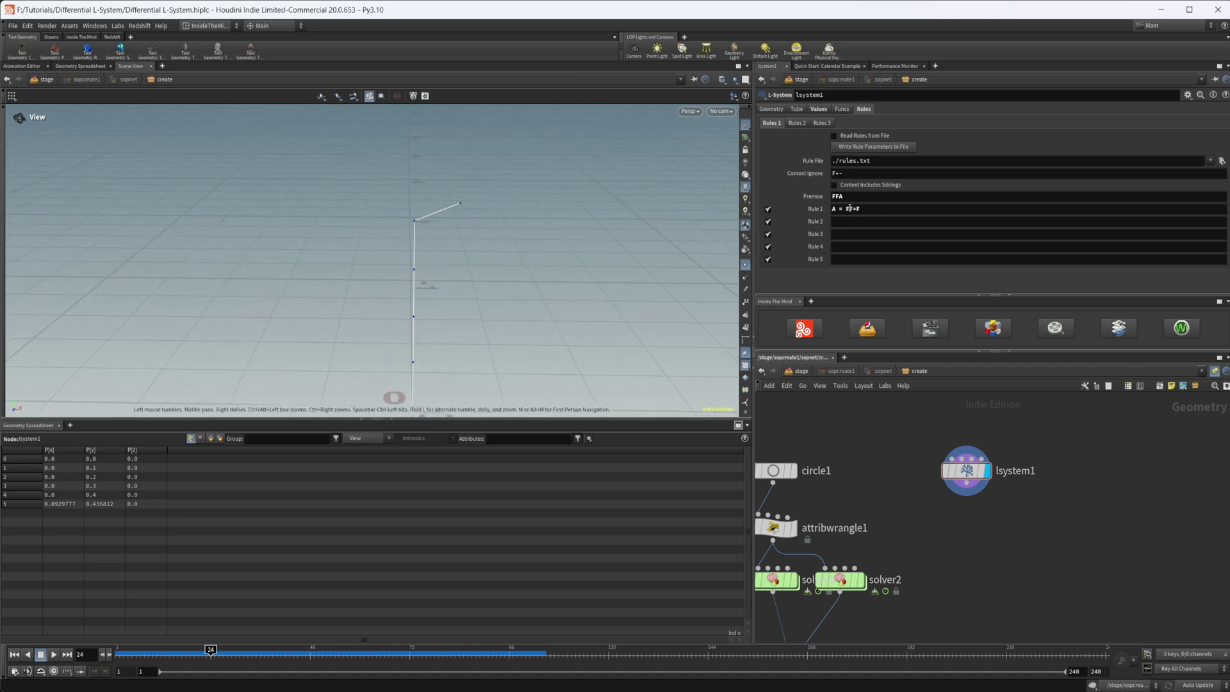
pyautogui.click(884, 210)
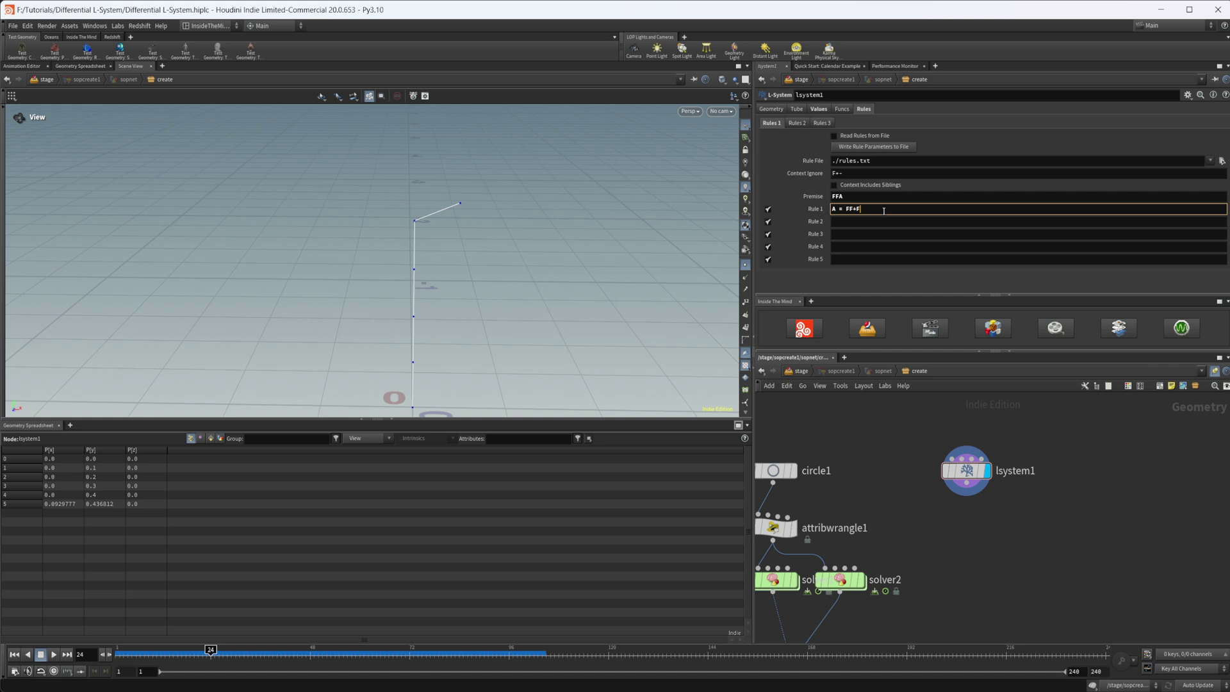
pyautogui.press('Return')
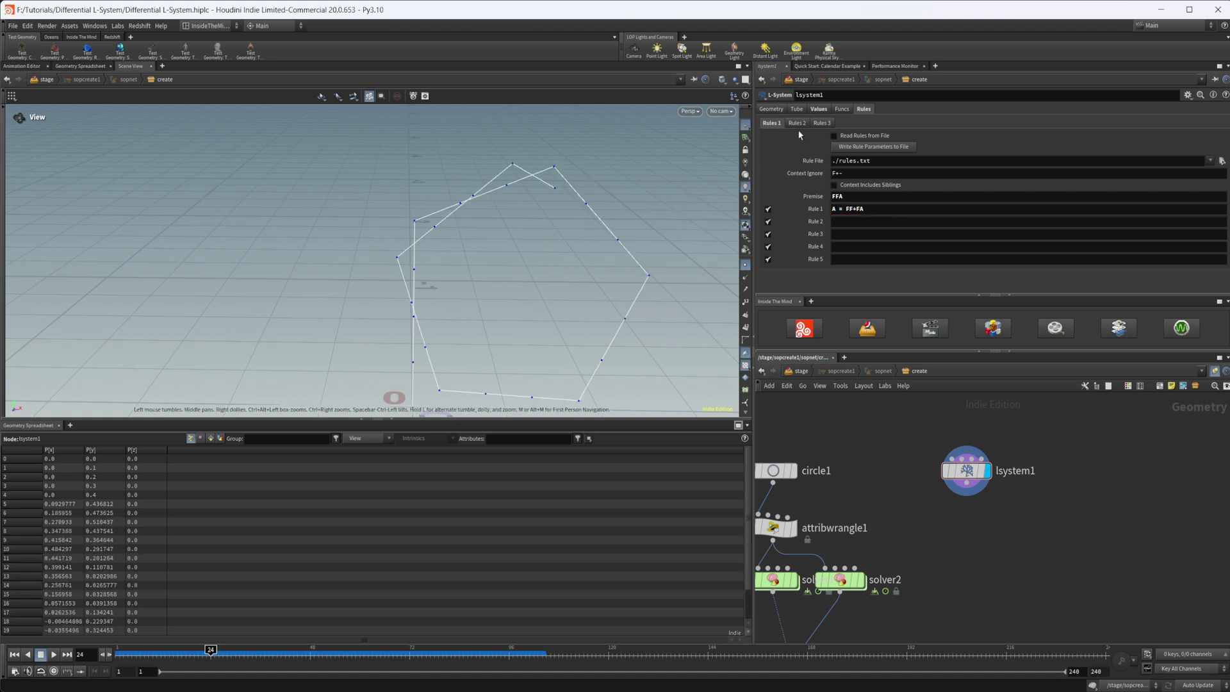
# Set the L-System's turn angle to 32.5 degrees.
pyautogui.click(819, 109)
pyautogui.moveTo(936, 148); pyautogui.dragTo(900, 150)
pyautogui.moveTo(551, 249); pyautogui.dragTo(381, 323, button='right')
pyautogui.moveTo(380, 322); pyautogui.dragTo(337, 337, button='middle')
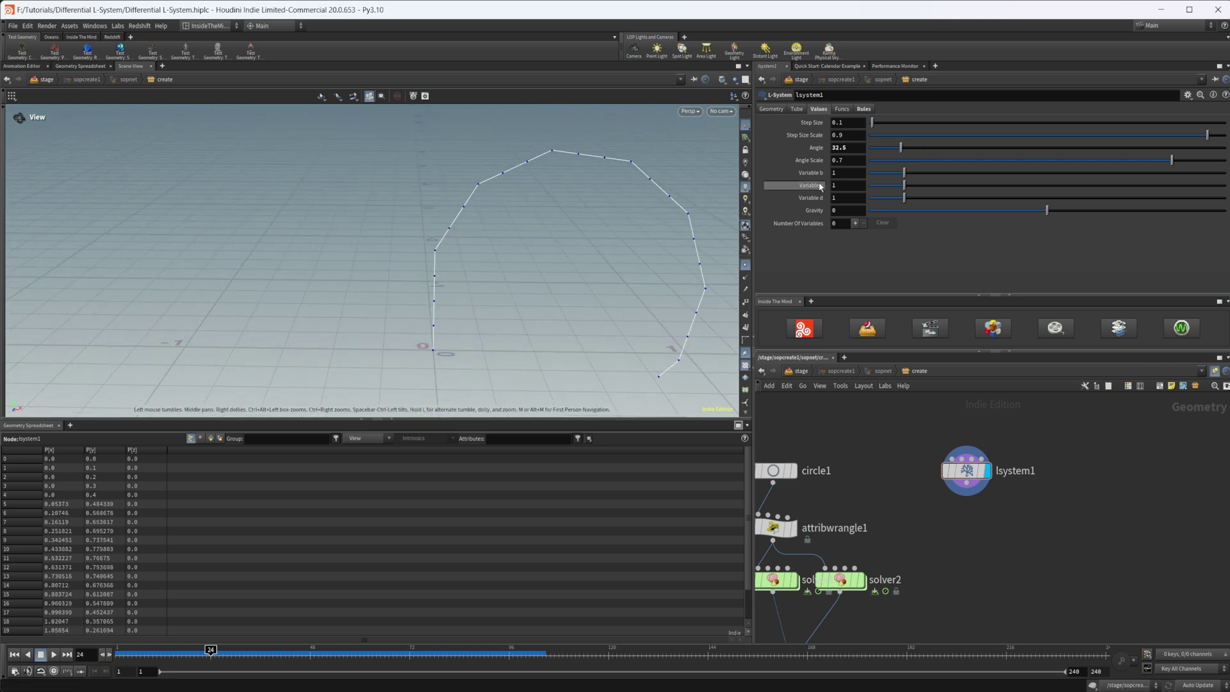
# Preview the L-System's growth with Generations set to 1 and to 2.
pyautogui.click(775, 109)
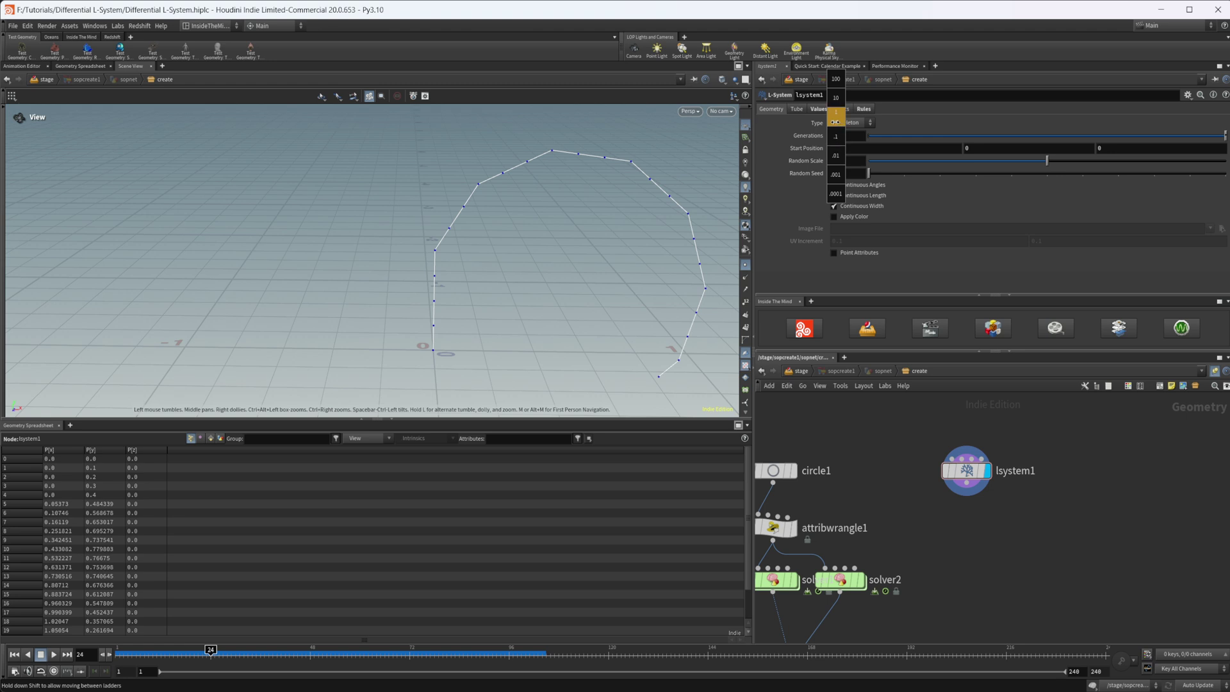
pyautogui.doubleClick(844, 135)
pyautogui.write('1')
pyautogui.press('Return')
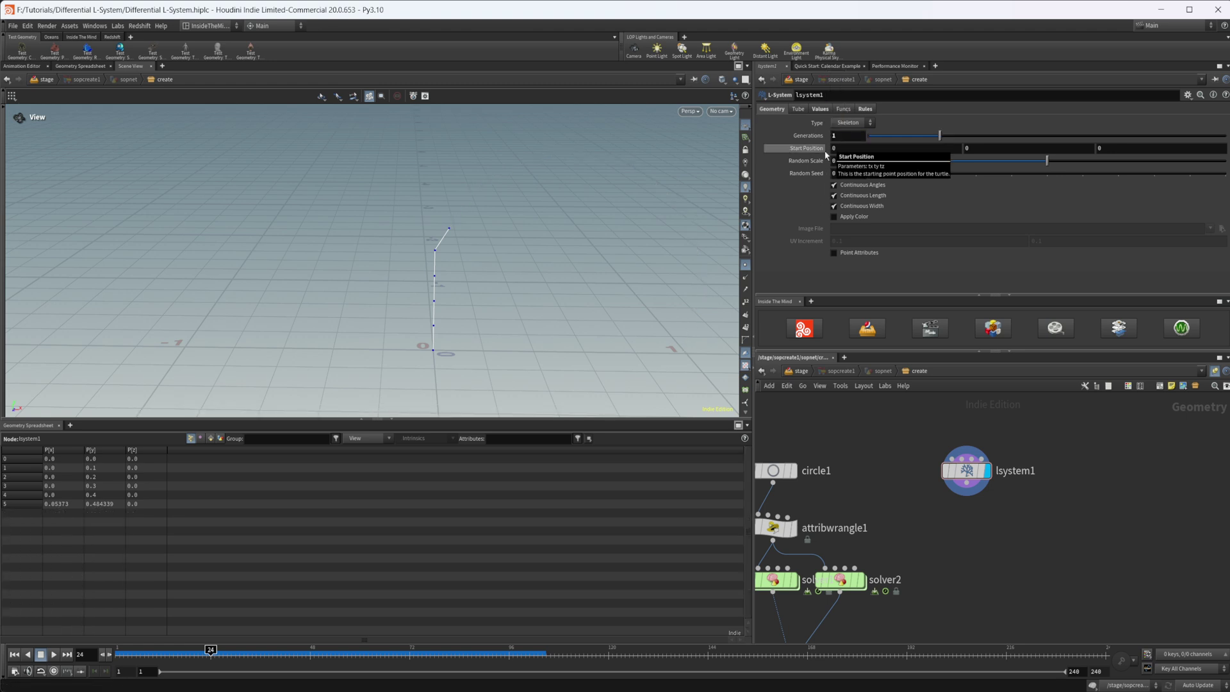
pyautogui.doubleClick(841, 135)
pyautogui.write('2')
pyautogui.press('Return')
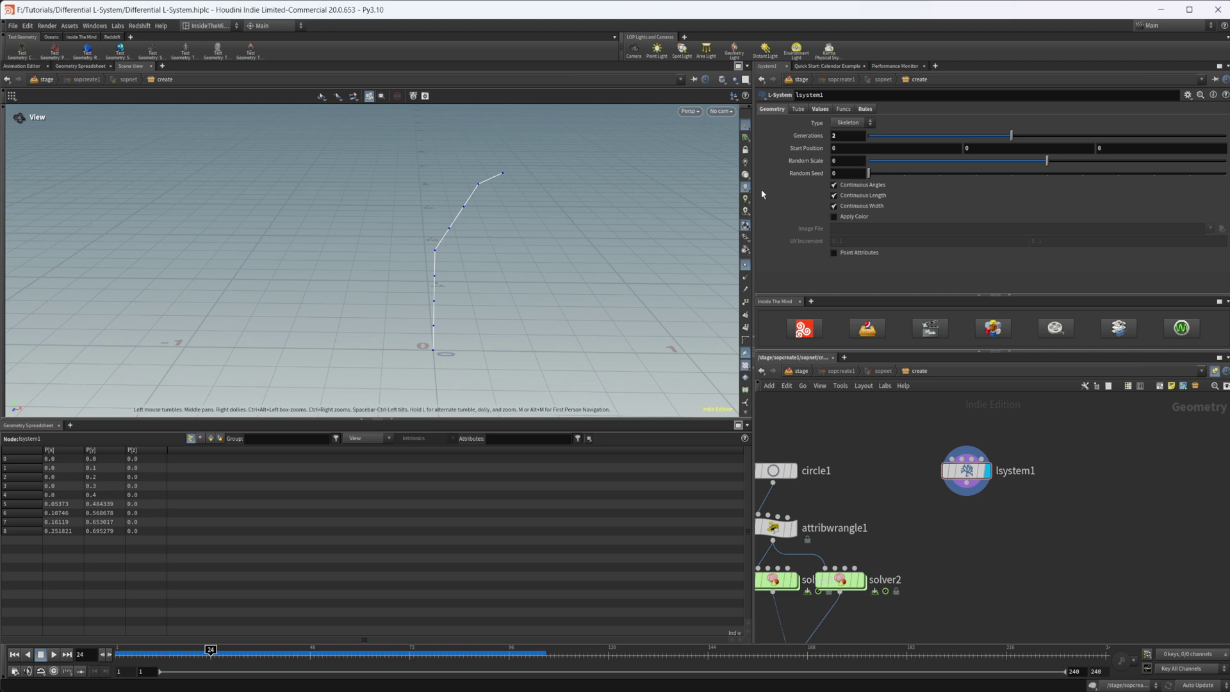
# Try a fractional Generations value of 2.73, and restore the value to 7.
pyautogui.moveTo(858, 136); pyautogui.dragTo(602, 161, button='middle')
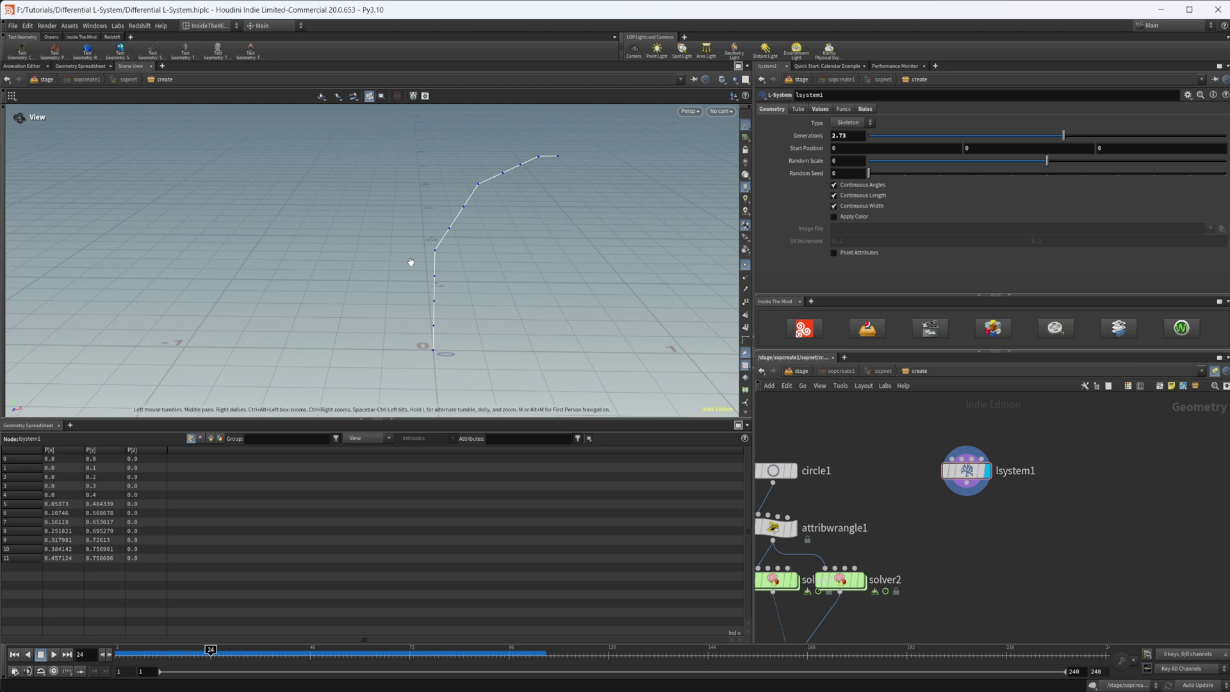
pyautogui.click(846, 135)
pyautogui.write('7')
pyautogui.press('Return')
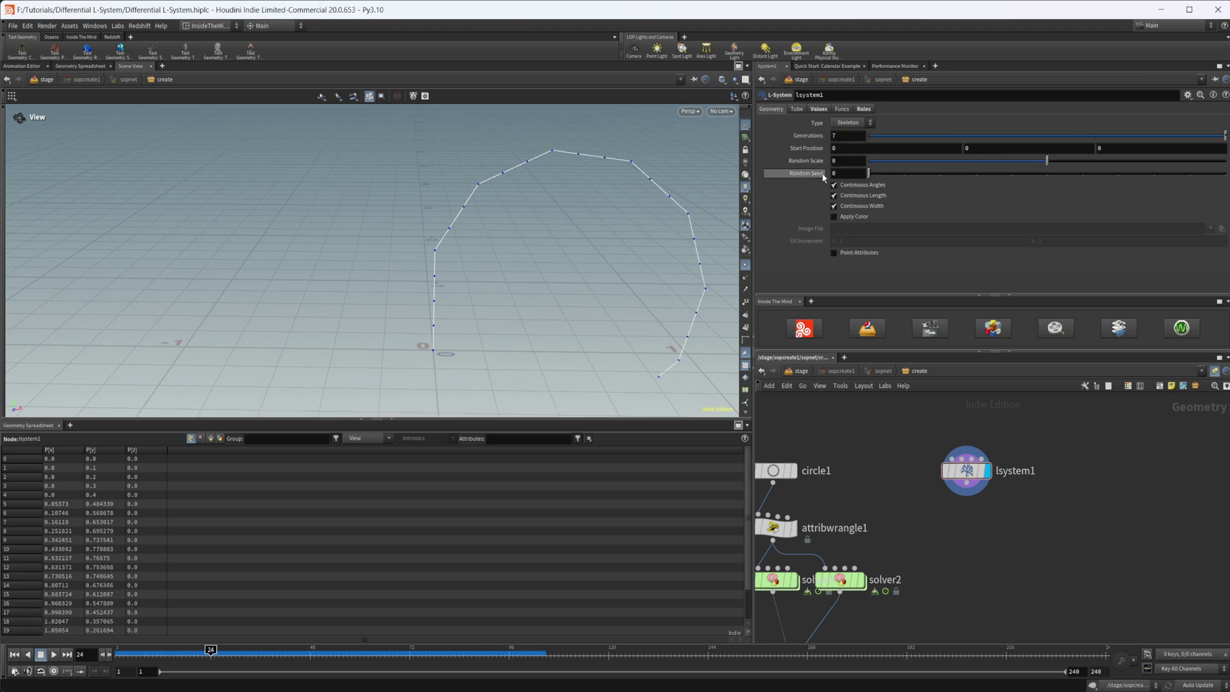
# Define Rule 2 as B = FF-F and make Rule 1 call it by changing it to A = FF+FB.
pyautogui.click(868, 107)
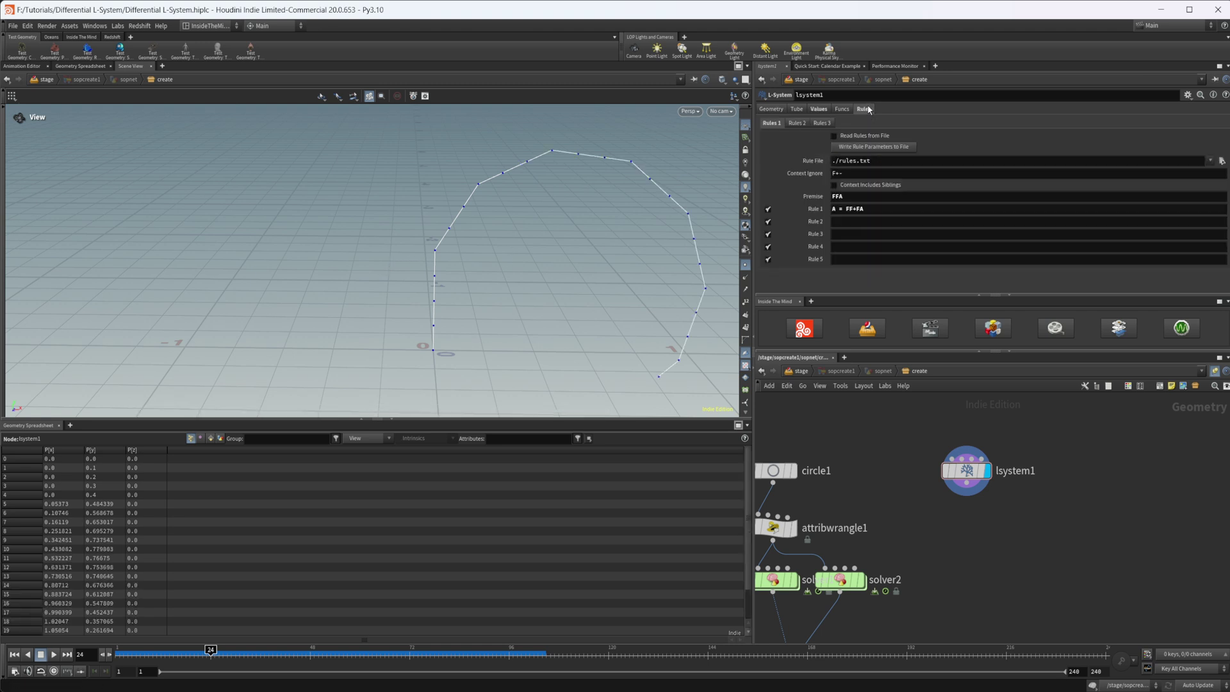
pyautogui.click(861, 220)
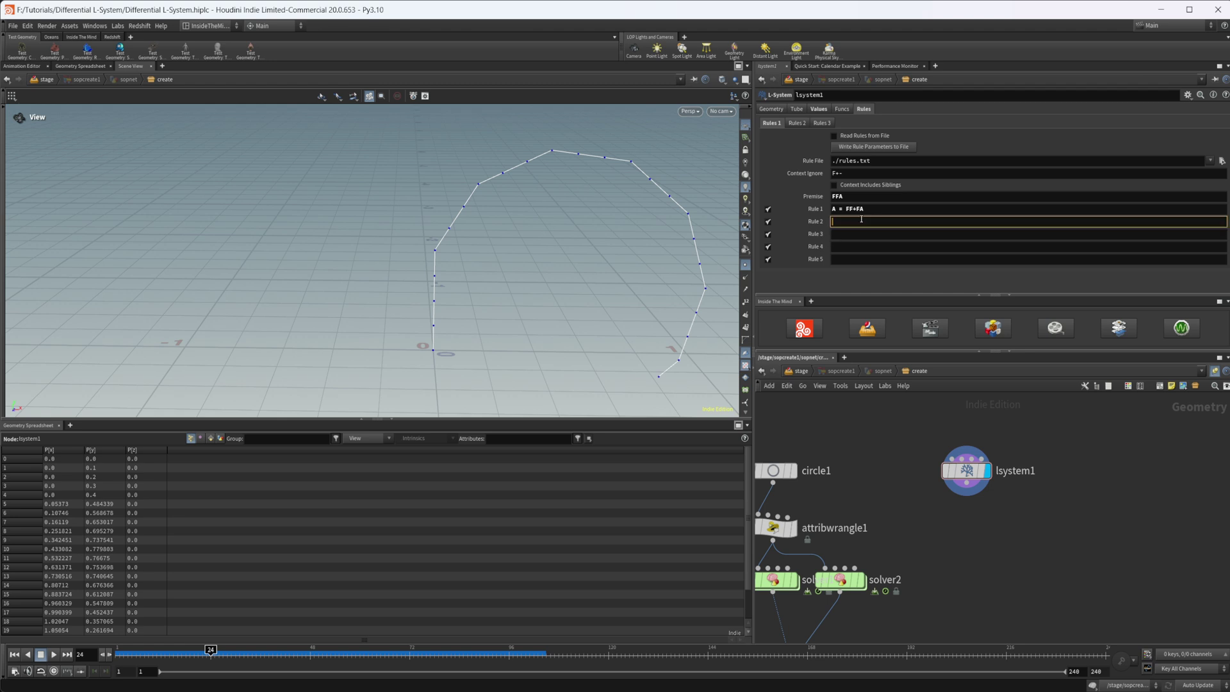
pyautogui.write('B = FF-F')
pyautogui.click(872, 212)
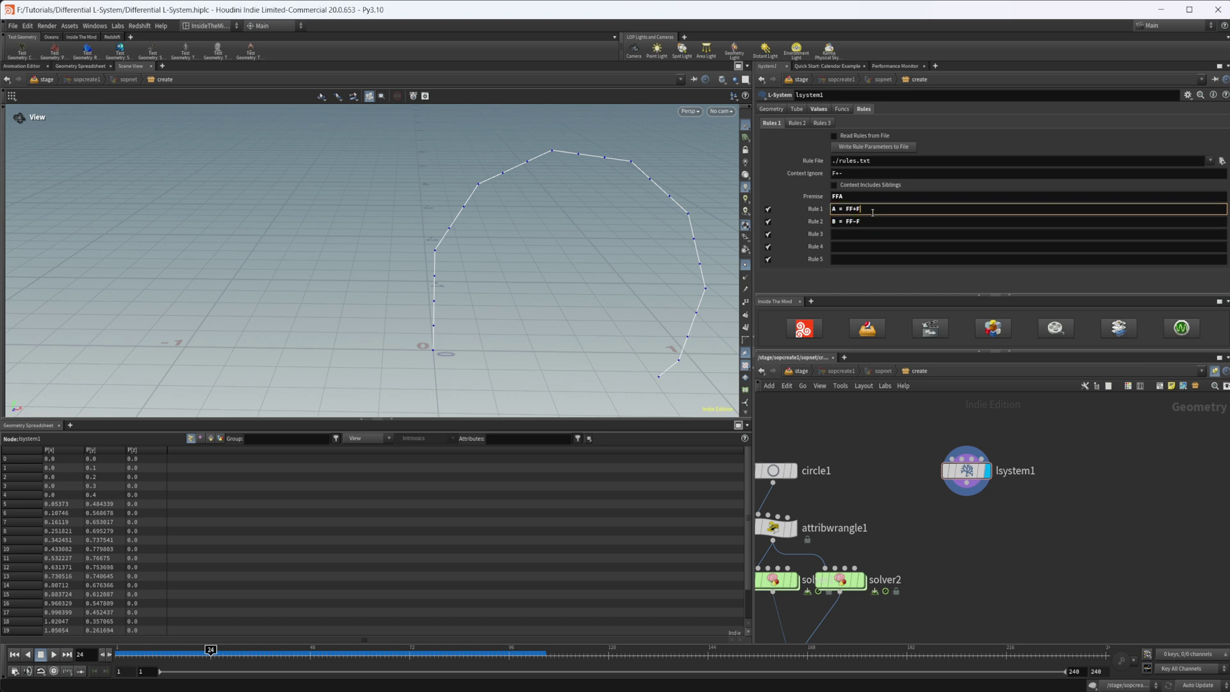
pyautogui.press('Return')
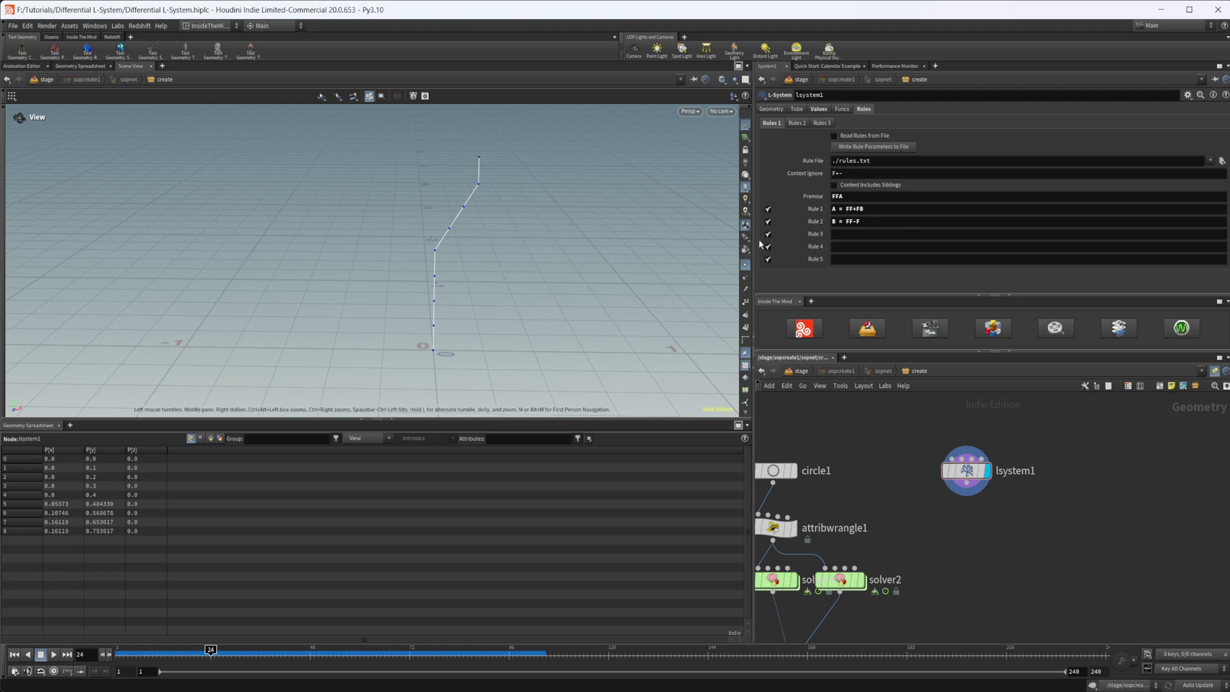
# Make Rule 2 loop back to the first rule by changing it to B = FF-FA.
pyautogui.click(868, 221)
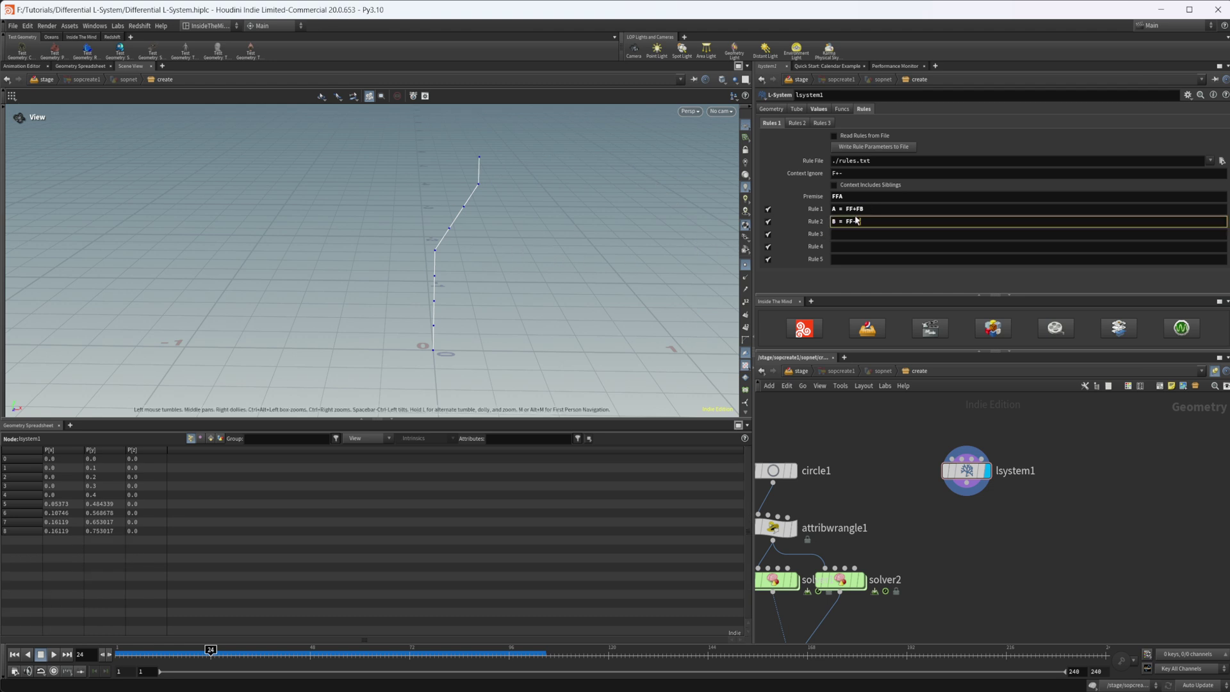
pyautogui.write('A')
pyautogui.press('Return')
pyautogui.moveTo(541, 266); pyautogui.dragTo(558, 312, button='middle')
pyautogui.scroll(-2, 563, 285)
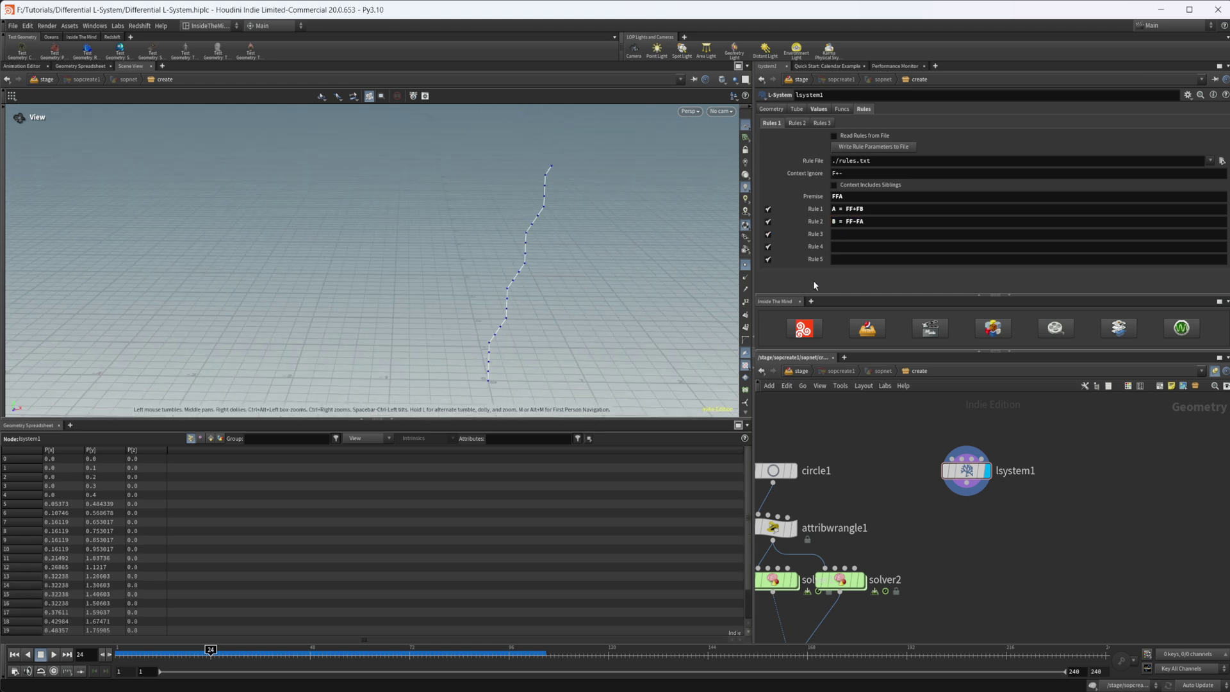
# Make Rule 2 call itself by changing it to B = FF-FB.
pyautogui.click(873, 223)
pyautogui.press('BackSpace')
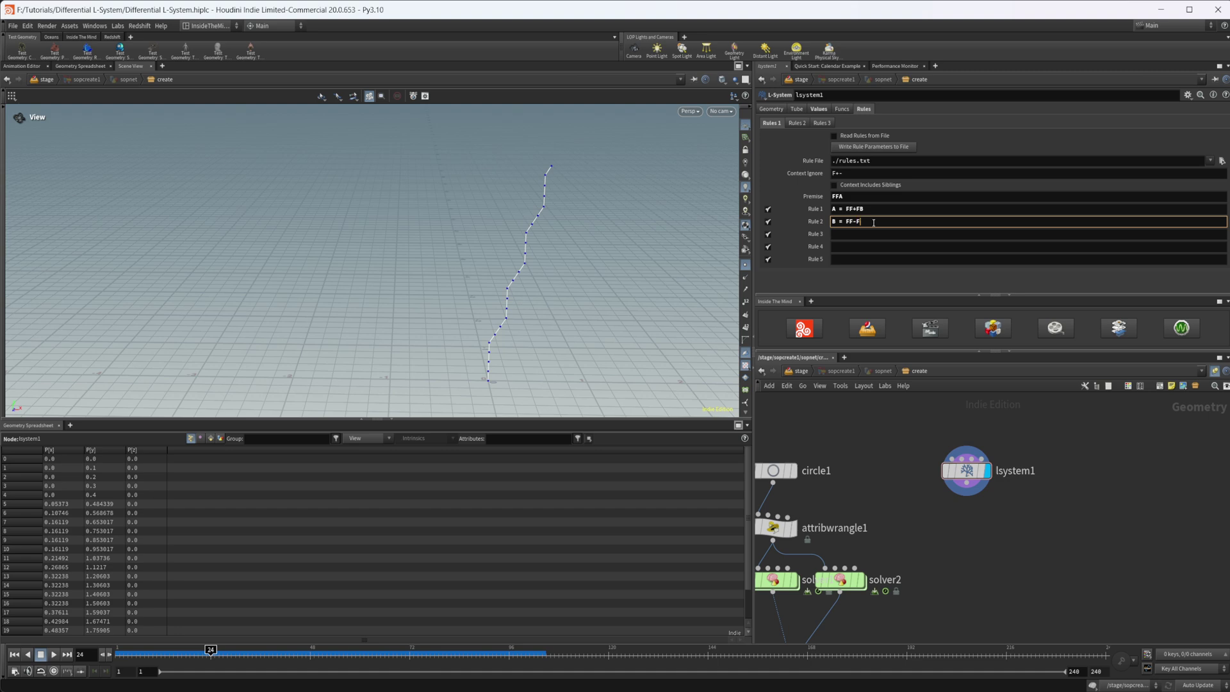
pyautogui.write('B')
pyautogui.press('Return')
pyautogui.scroll(3, 521, 343)
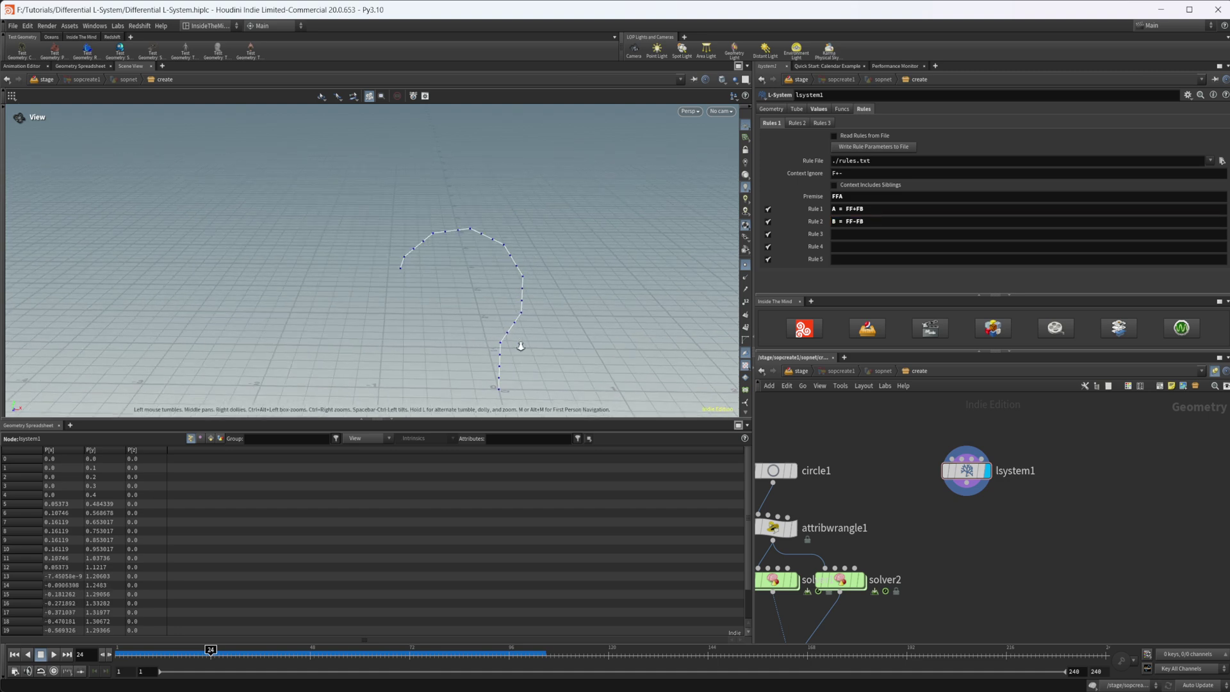
pyautogui.moveTo(503, 290); pyautogui.dragTo(459, 275, button='middle')
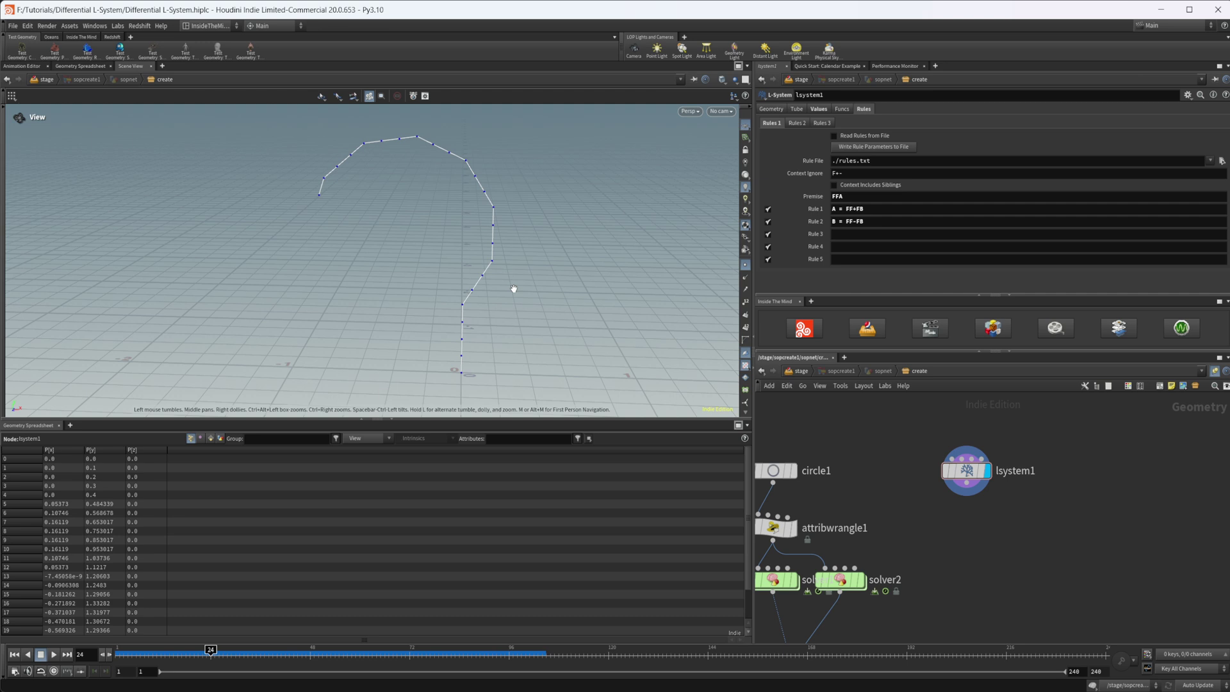
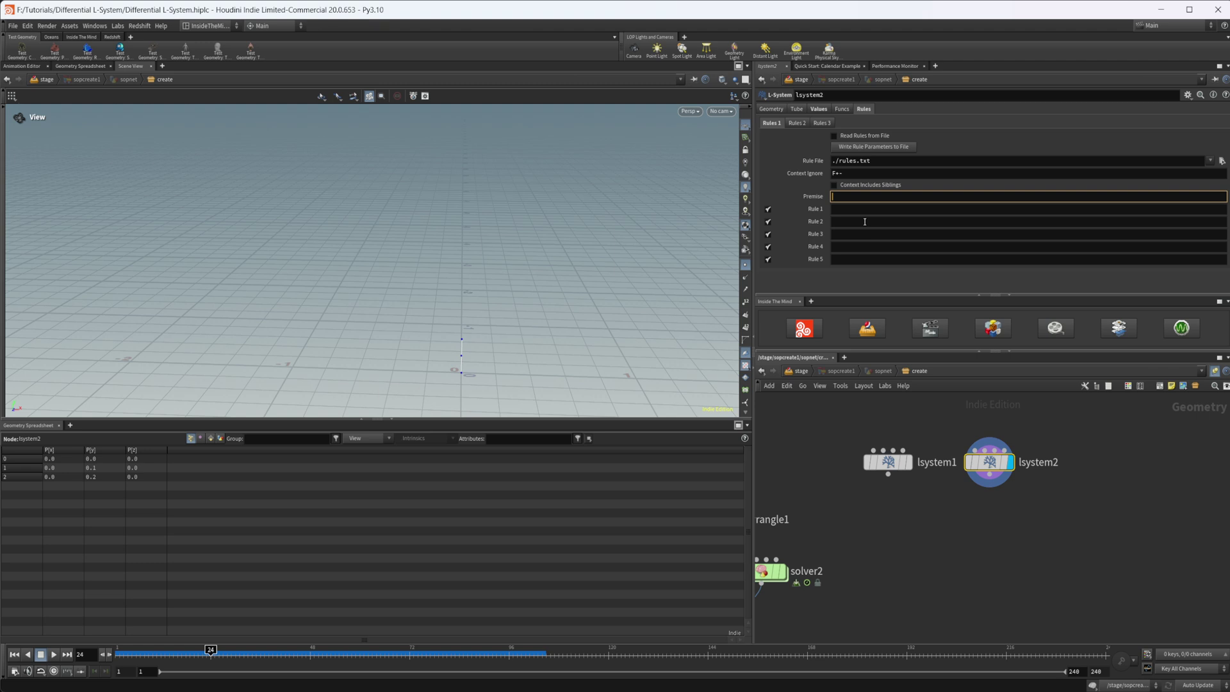
# In the second L-System, set the premise to F+XF+F+XF and define Rule 1 as X = XF-F+F-XF+F+XF-F+F-X.
pyautogui.write('F')
pyautogui.write('+XF+F+XF')
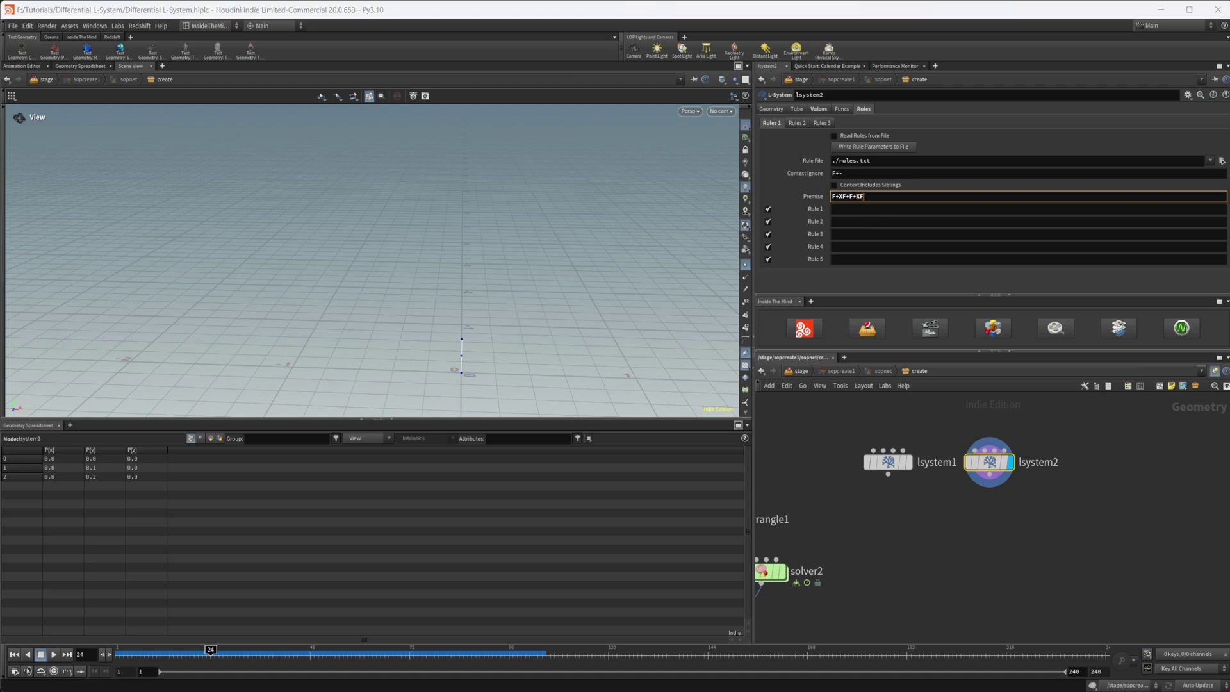
pyautogui.click(867, 210)
pyautogui.write('X = XF-F+F-XF+F+XF-F+F-X')
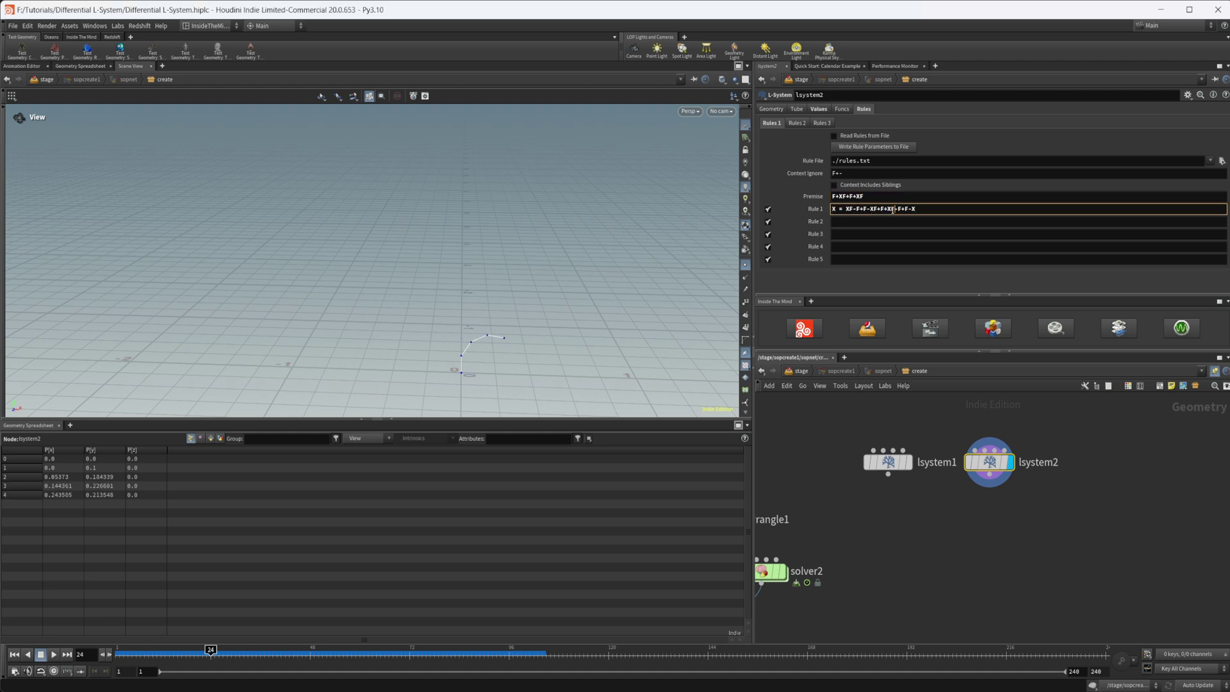
# Examine the replacement string of Rule 1 enlarged in a separate text editor, and close the editor.
pyautogui.hotkey('alt', 'e')
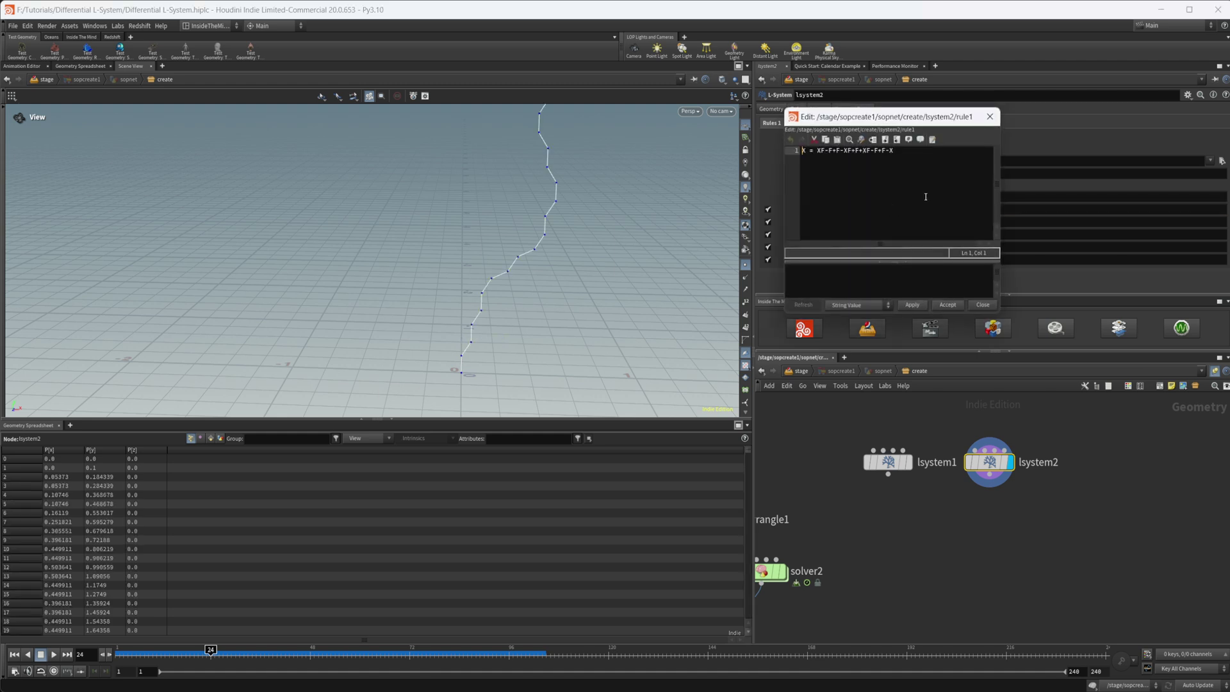
pyautogui.keyDown('ctrl'); pyautogui.scroll(5, 925, 197); pyautogui.keyUp('ctrl')
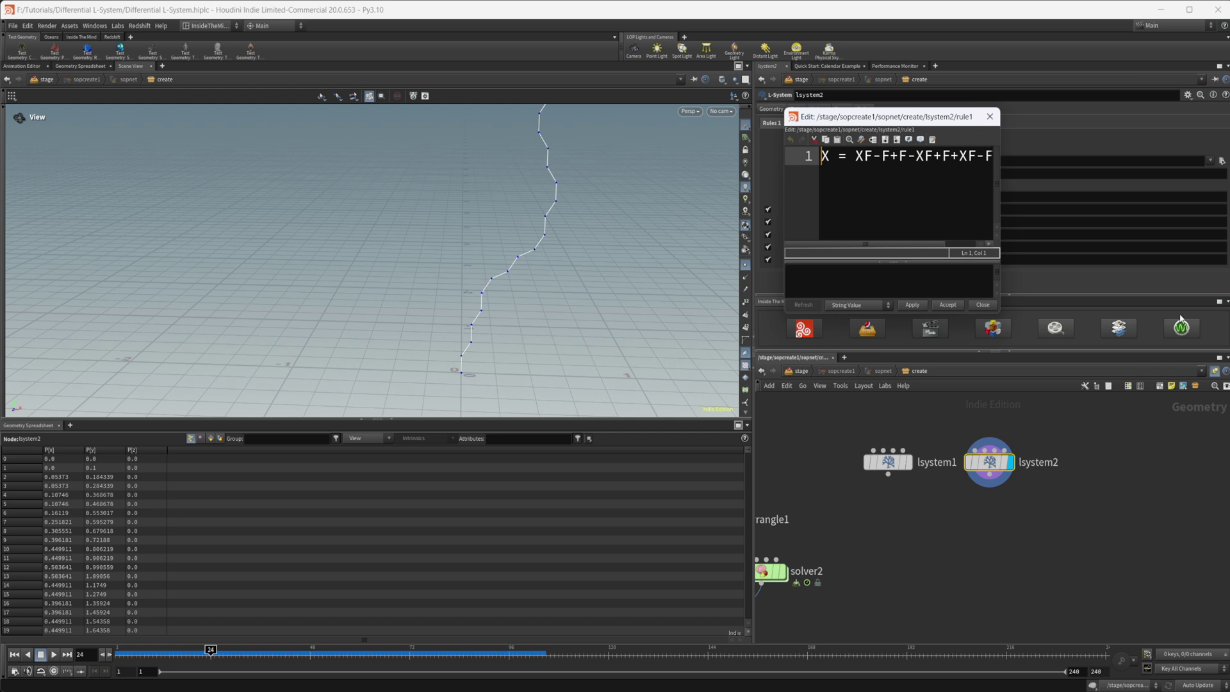
pyautogui.moveTo(998, 289); pyautogui.dragTo(1138, 296)
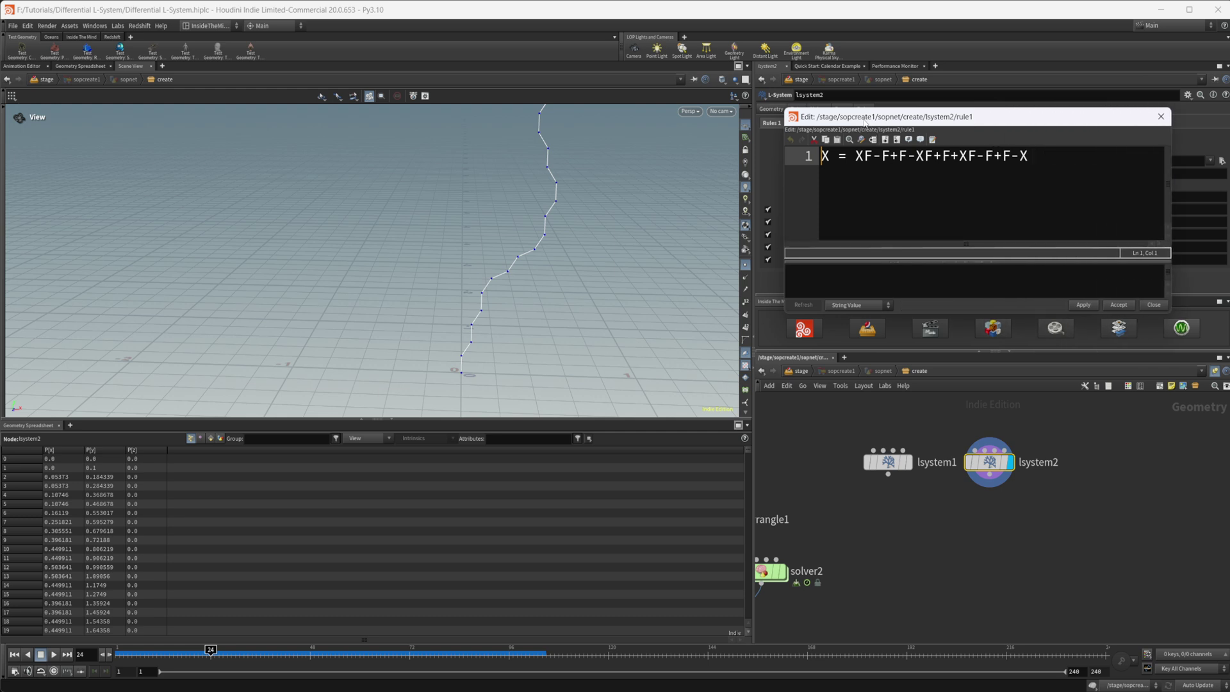
pyautogui.moveTo(865, 121); pyautogui.dragTo(741, 154)
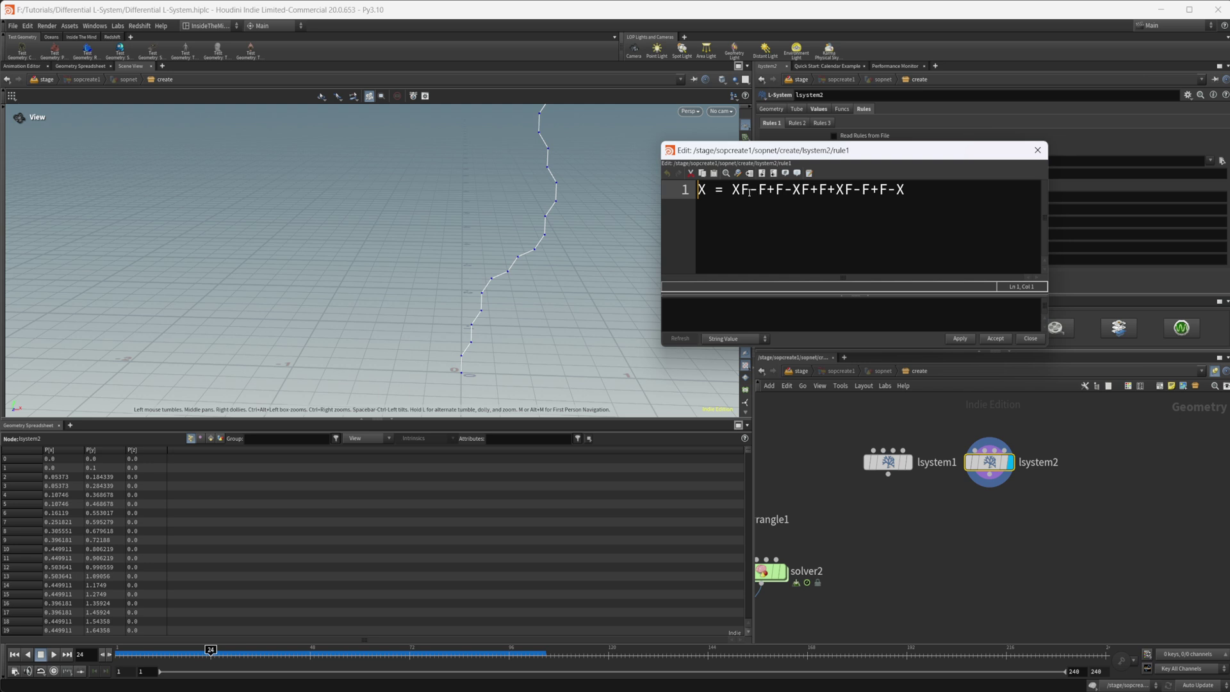
pyautogui.click(729, 193)
pyautogui.click(792, 193)
pyautogui.moveTo(732, 191); pyautogui.dragTo(941, 226)
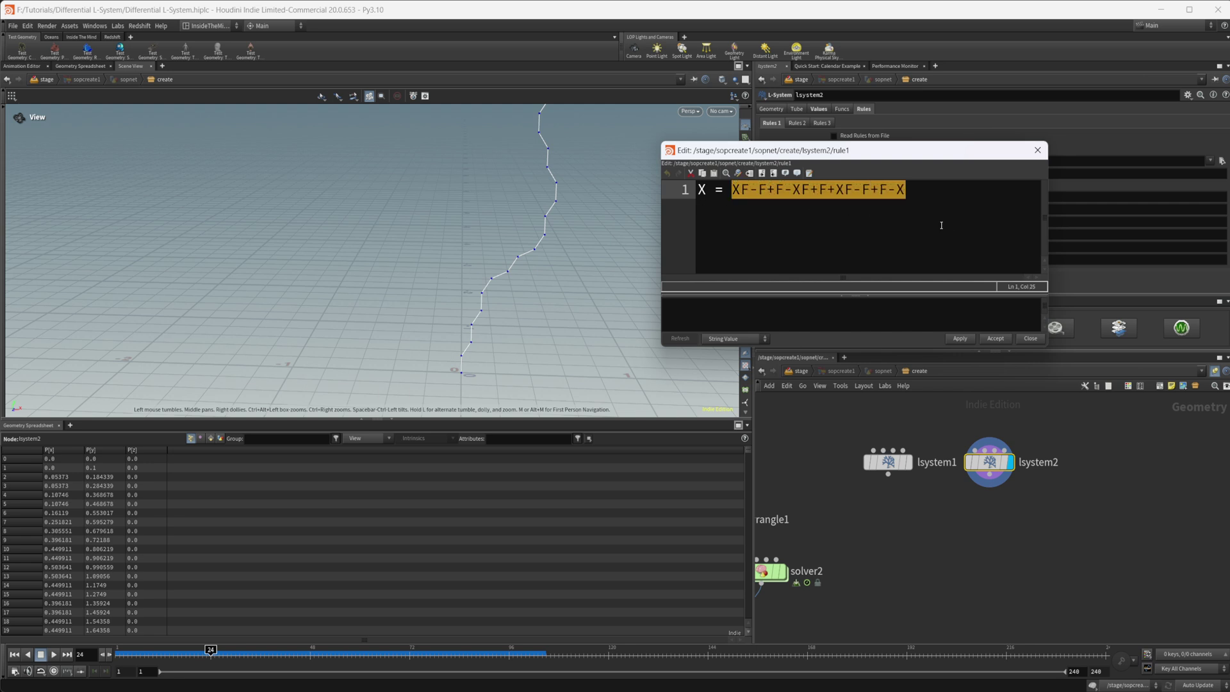
pyautogui.click(1037, 149)
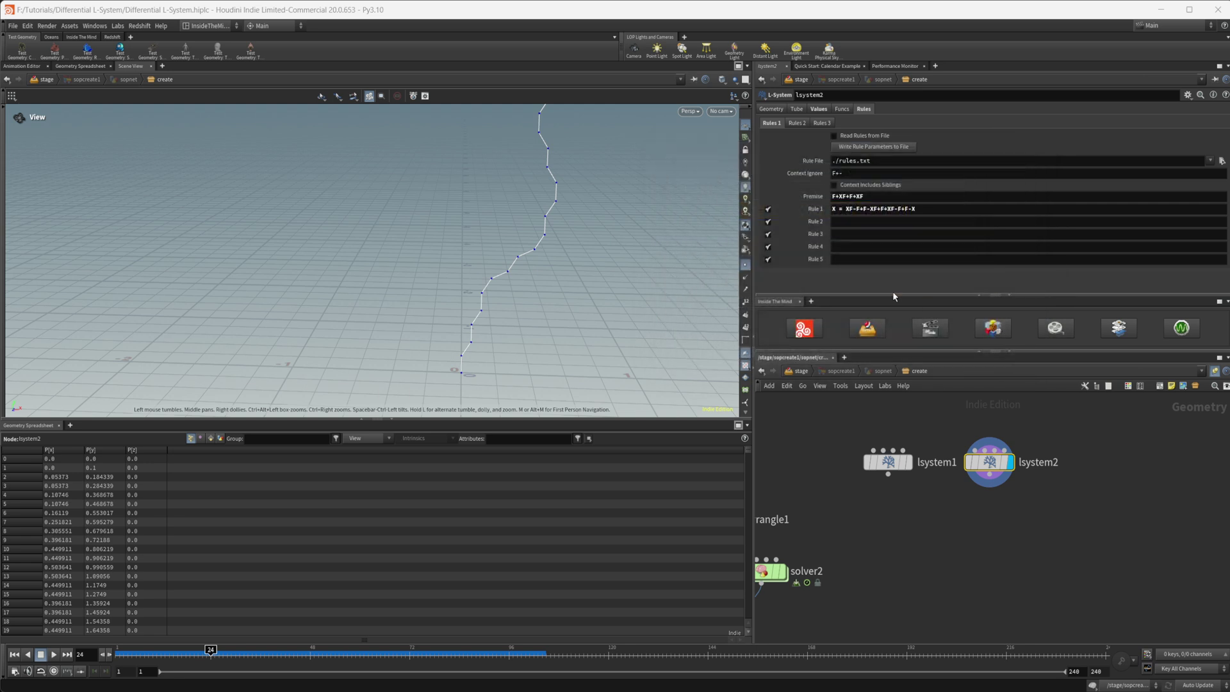
# Set the second L-System's turn angle to 90 degrees.
pyautogui.click(824, 111)
pyautogui.click(846, 148)
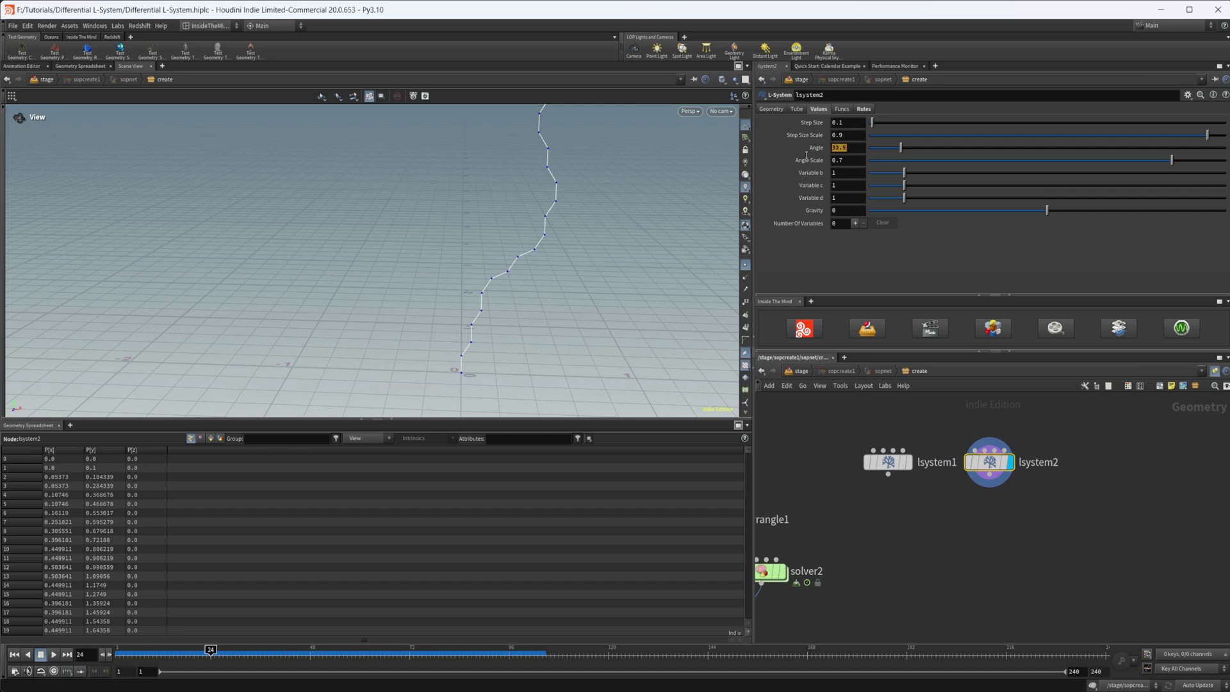
pyautogui.write('90')
pyautogui.press('Return')
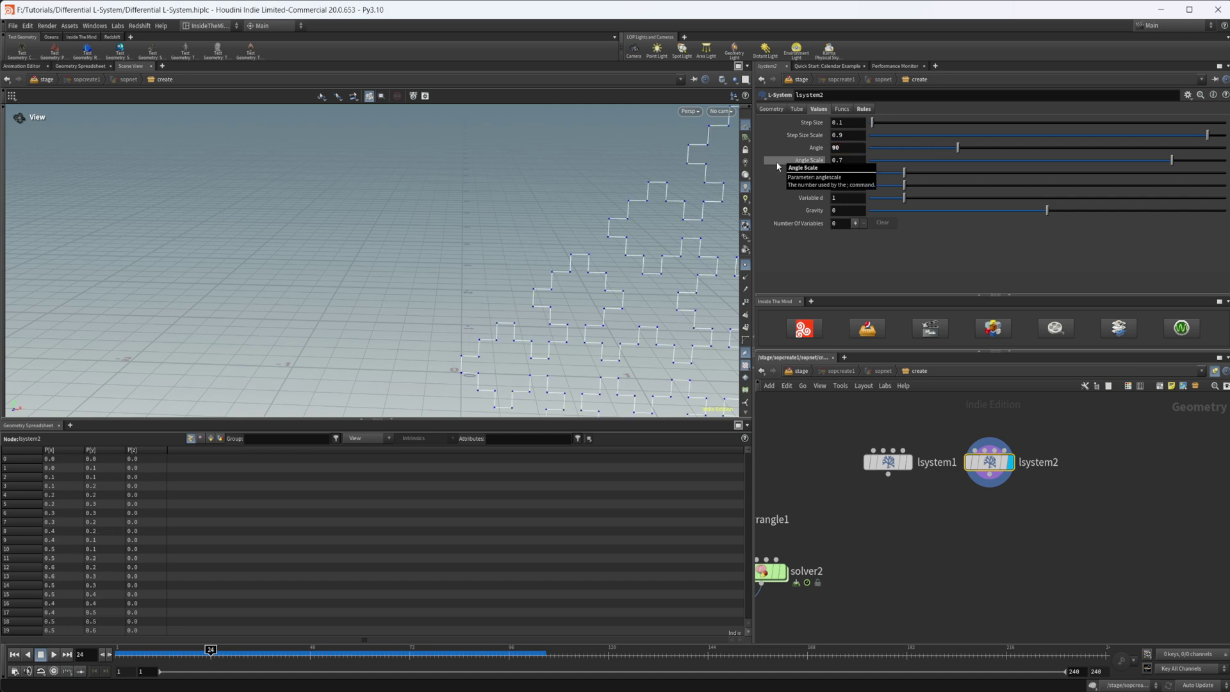
pyautogui.scroll(-4, 608, 328)
pyautogui.moveTo(612, 333); pyautogui.dragTo(362, 288, button='middle')
pyautogui.scroll(-4, 543, 282)
pyautogui.scroll(-5, 348, 278)
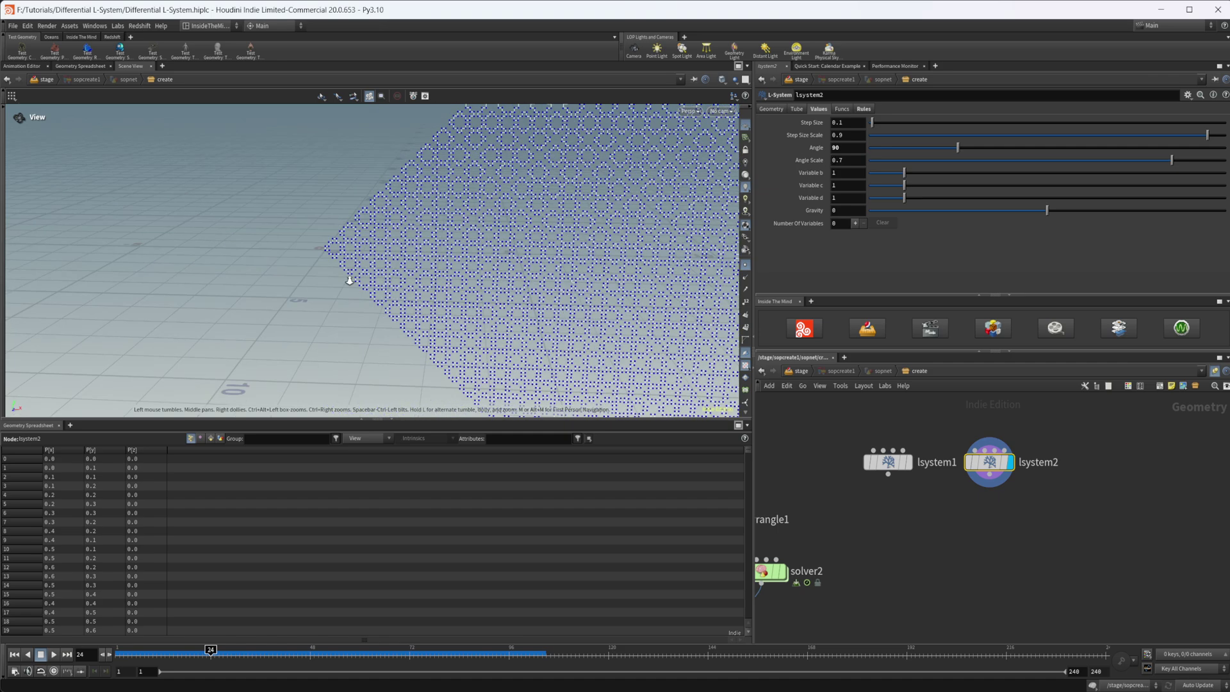
# Turn off the point display in the viewport.
pyautogui.click(748, 266)
pyautogui.moveTo(572, 280); pyautogui.dragTo(432, 275, button='middle')
pyautogui.moveTo(433, 276); pyautogui.dragTo(381, 285, button='right')
# Set the second L-System's Generations to 3.
pyautogui.click(772, 109)
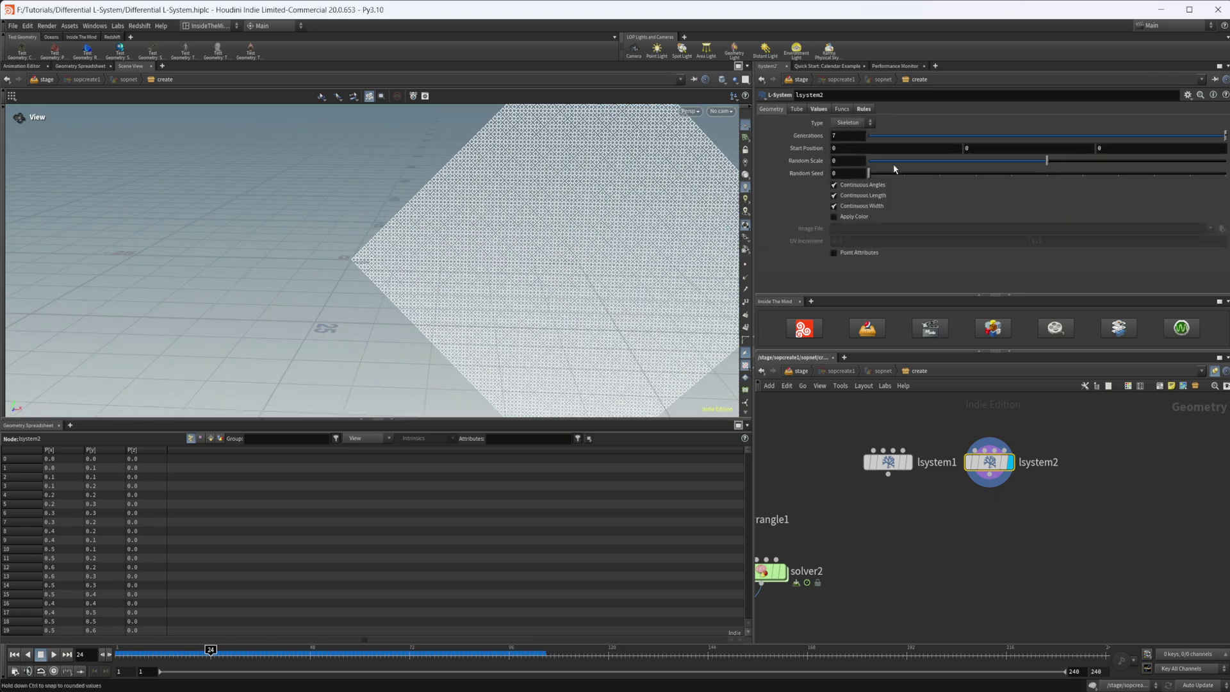
pyautogui.write('3')
pyautogui.press('Return')
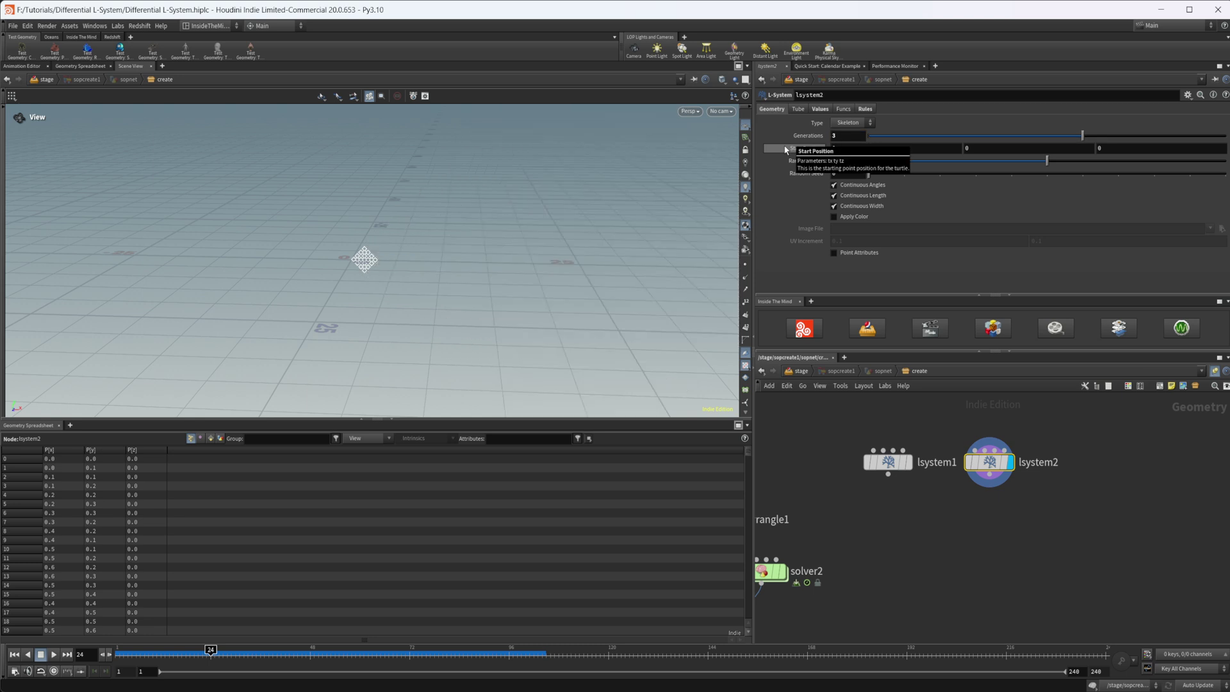
# Frame the generated curve in the viewport and examine its repeating square pattern.
pyautogui.press('f')
pyautogui.moveTo(258, 243); pyautogui.dragTo(359, 251, button='middle')
pyautogui.moveTo(359, 251); pyautogui.dragTo(461, 255, button='right')
pyautogui.moveTo(371, 243); pyautogui.dragTo(481, 217)
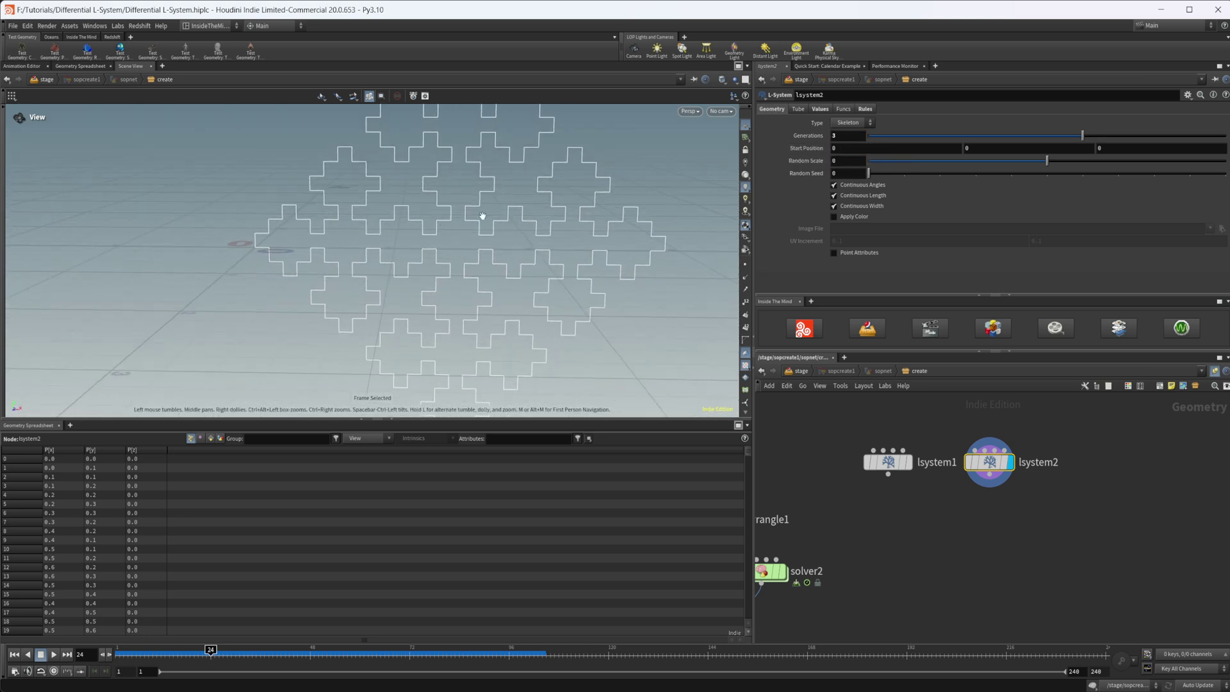
pyautogui.rightClick(477, 234)
pyautogui.click(429, 195)
pyautogui.moveTo(479, 214); pyautogui.dragTo(472, 263, button='middle')
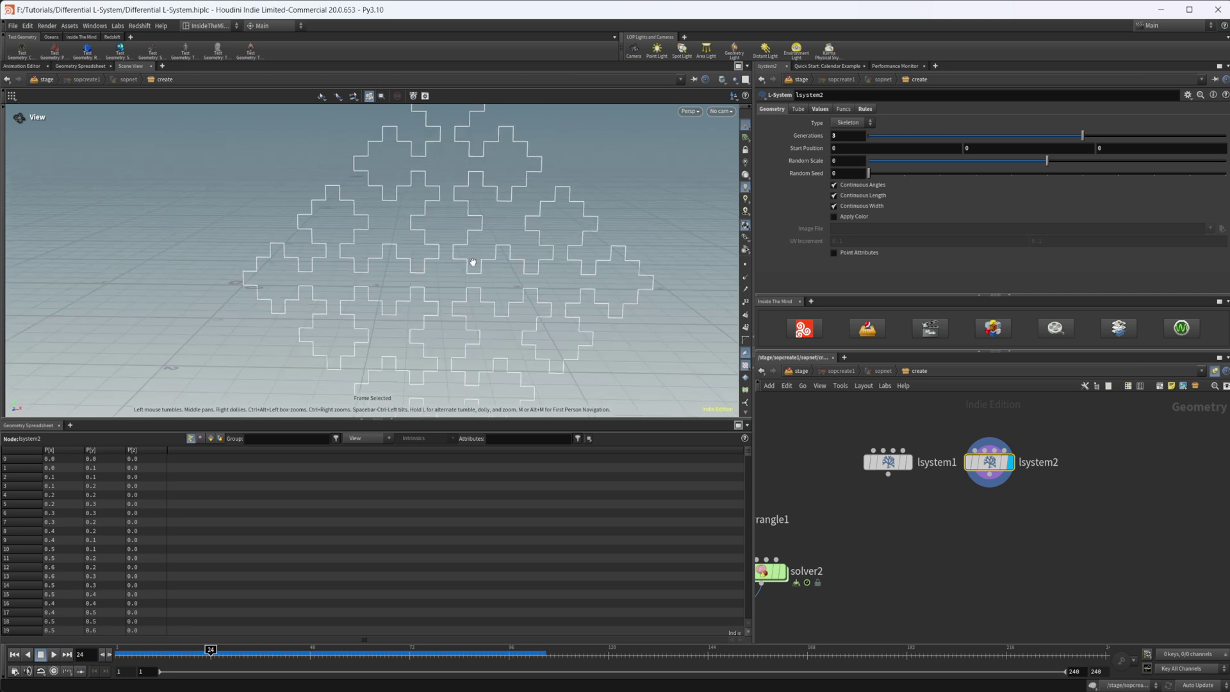
pyautogui.moveTo(472, 264); pyautogui.dragTo(398, 324, button='right')
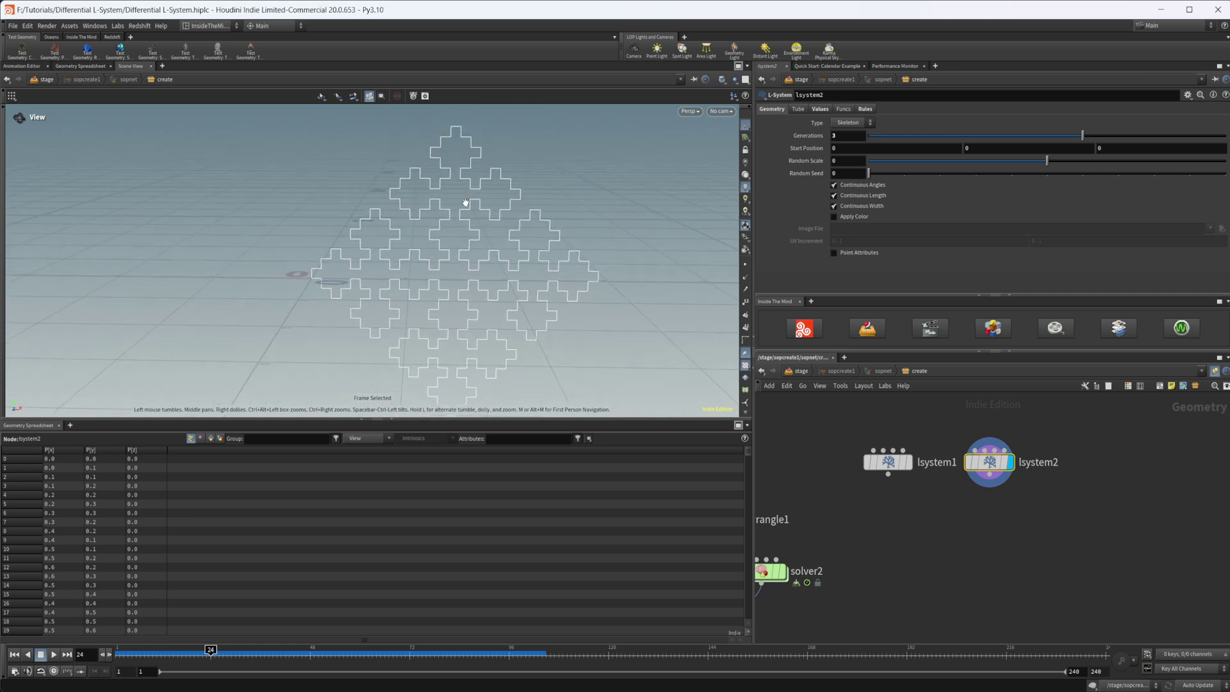
# Duplicate the second L-System node and place the copy next to it in the network.
pyautogui.moveTo(435, 283); pyautogui.dragTo(508, 237)
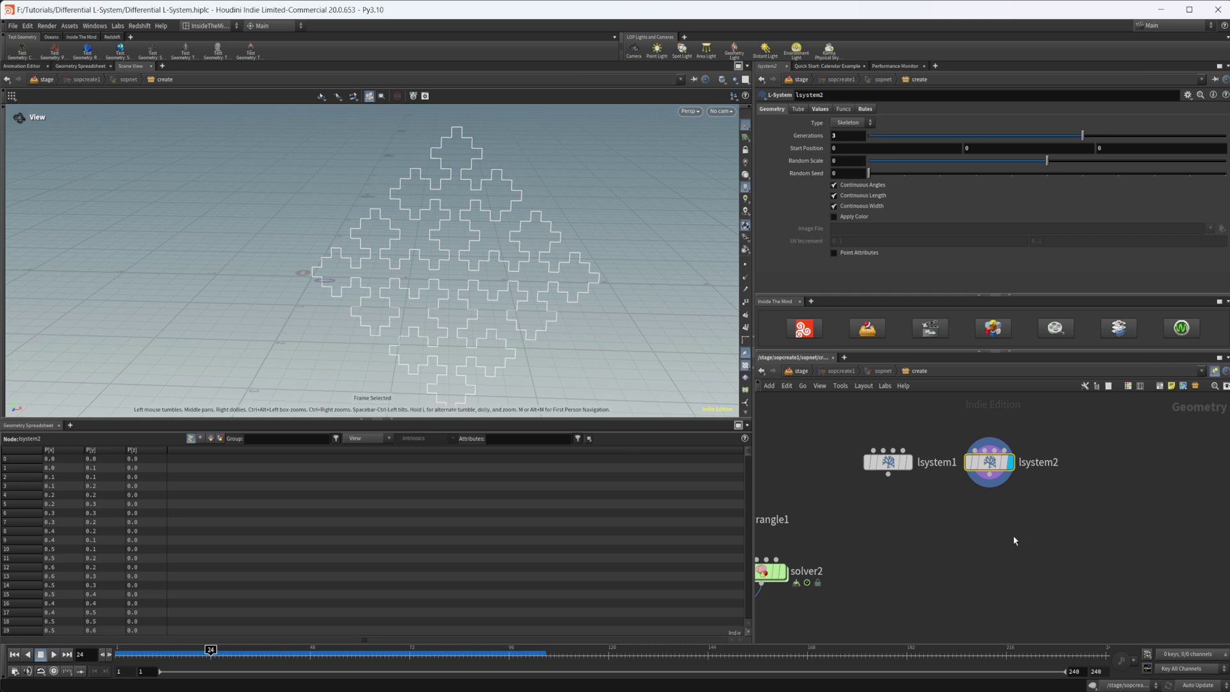
pyautogui.click(1045, 531)
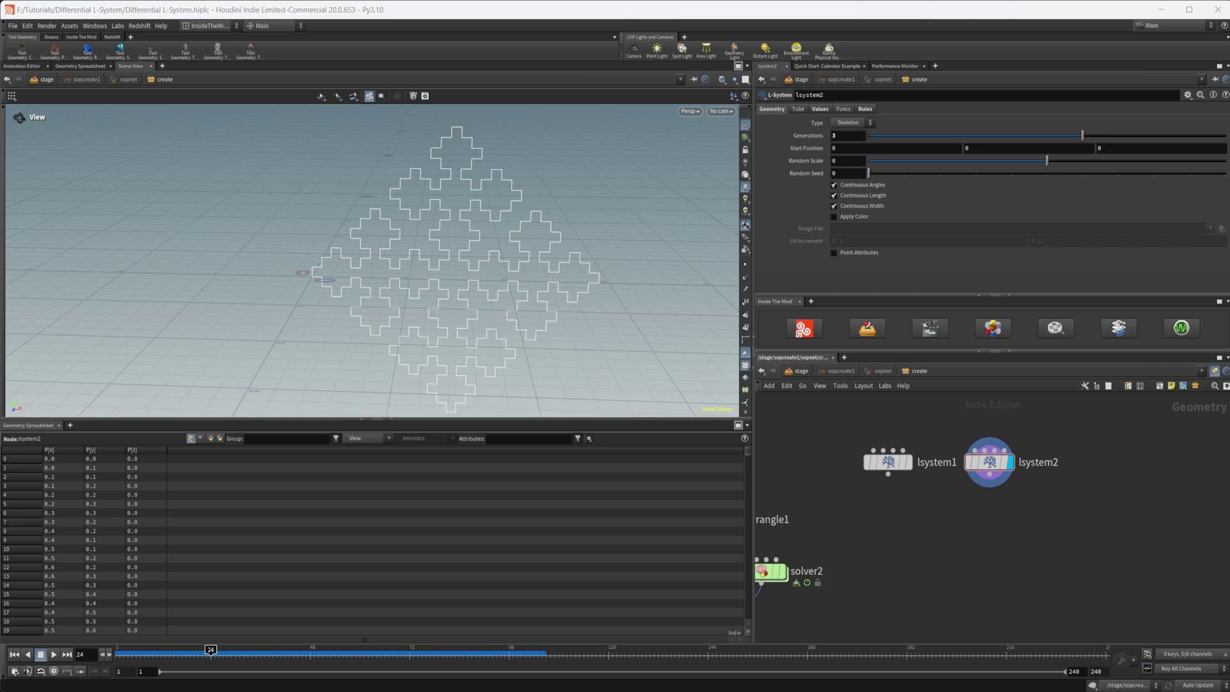
pyautogui.keyDown('alt'); pyautogui.moveTo(990, 463); pyautogui.dragTo(1075, 463); pyautogui.keyUp('alt')
pyautogui.moveTo(1094, 487); pyautogui.dragTo(1012, 484, button='middle')
pyautogui.moveTo(993, 461); pyautogui.dragTo(1003, 462)
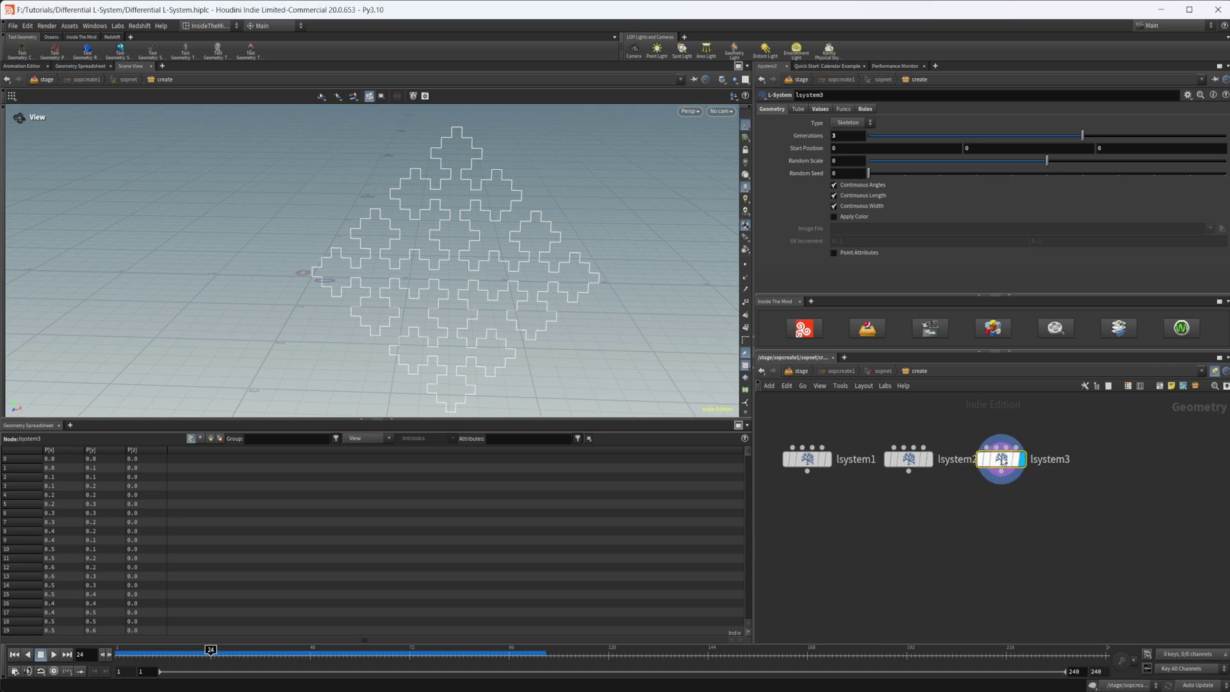
# Set the premise of the third L-System to F+F+F+F.
pyautogui.click(866, 109)
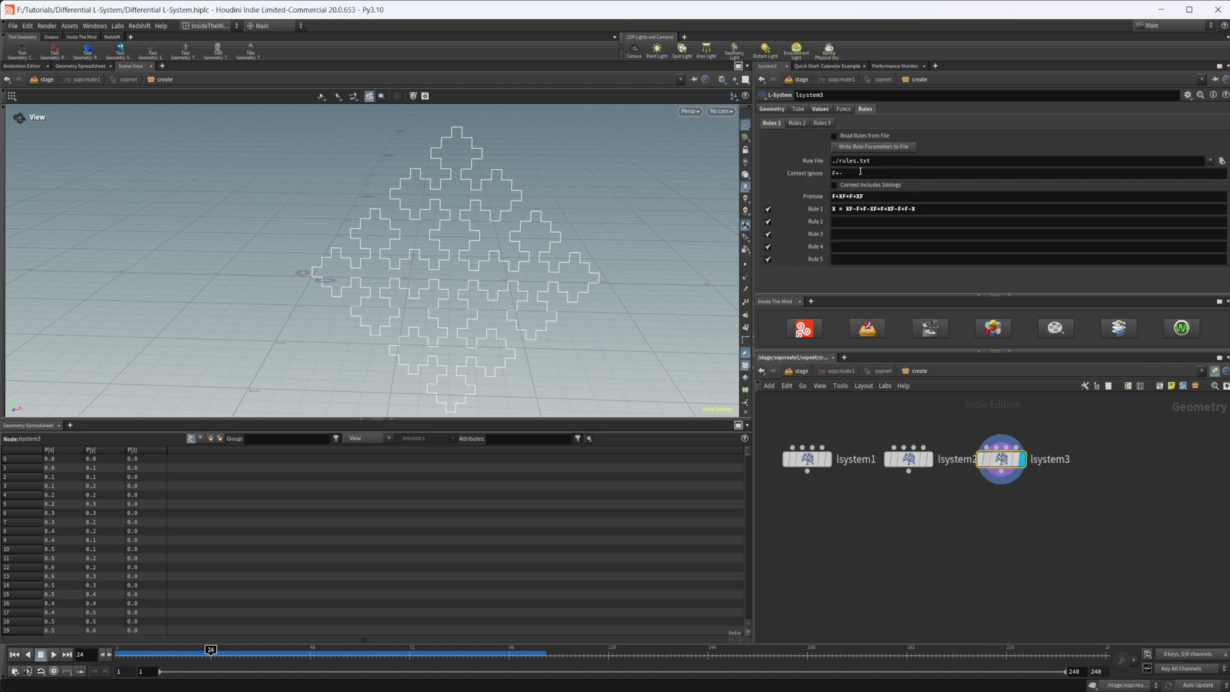
pyautogui.click(907, 198)
pyautogui.write('F')
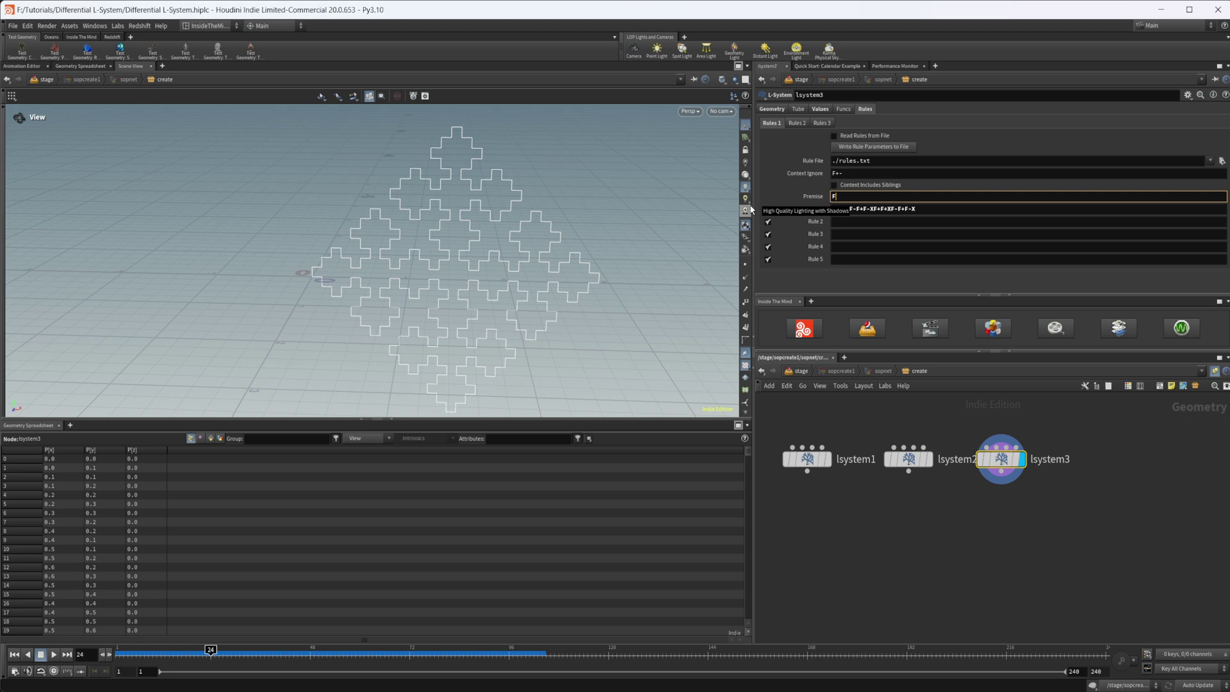
pyautogui.write('+F+F+F')
pyautogui.press('Tab')
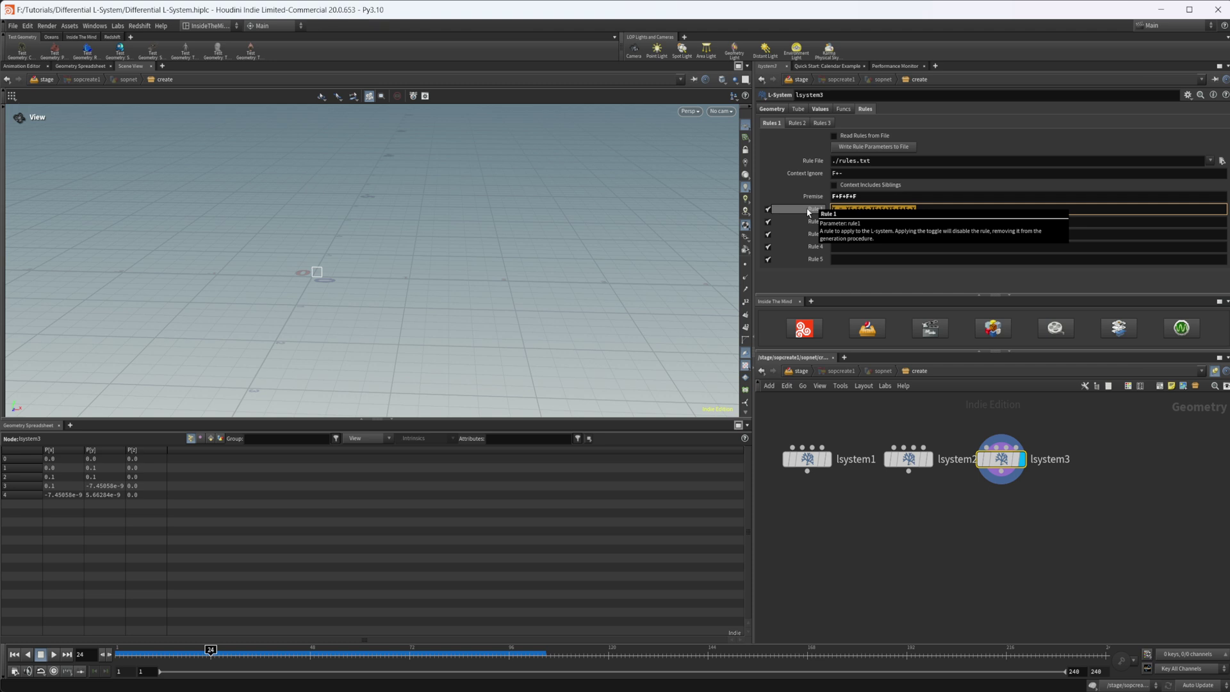
# Set the third L-System's Rule 1 to F = FF+F++F+F and bring the whole curve into view.
pyautogui.write('c')
pyautogui.write('+F')
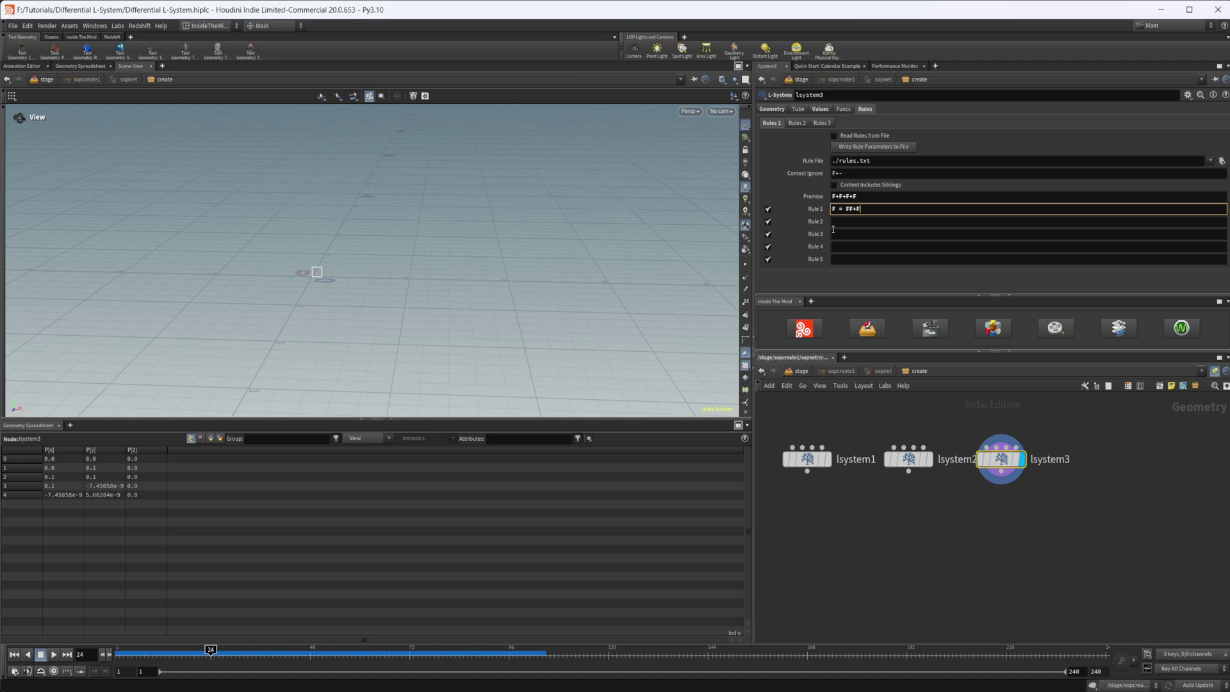
pyautogui.write('++F+F')
pyautogui.press('Return')
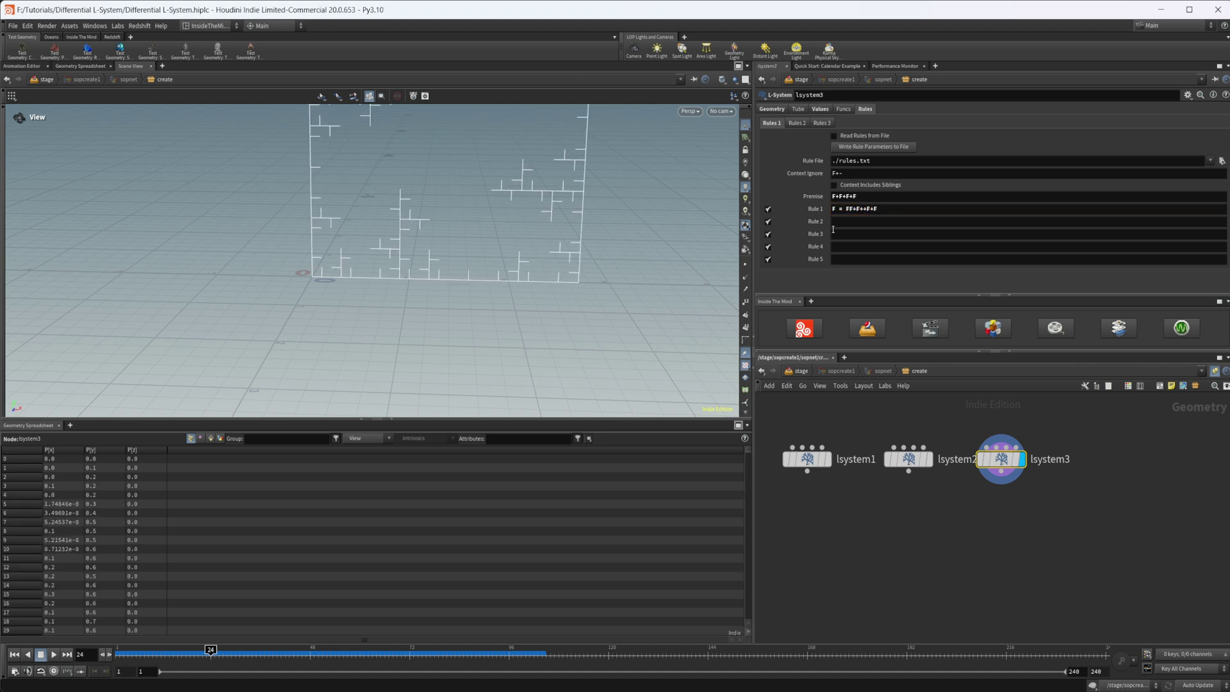
pyautogui.moveTo(377, 244); pyautogui.dragTo(384, 341, button='middle')
pyautogui.moveTo(428, 292); pyautogui.dragTo(360, 325, button='right')
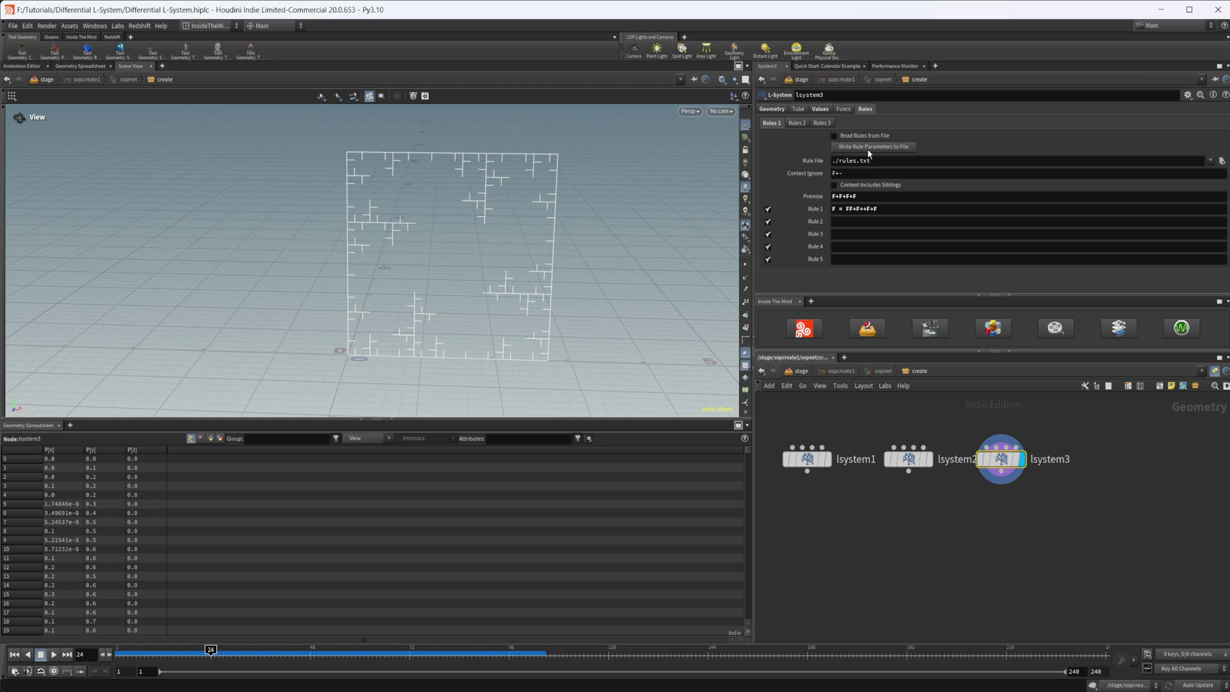
# Set the third L-System's angle to 60 degrees and inspect the resulting pattern up close.
pyautogui.click(820, 109)
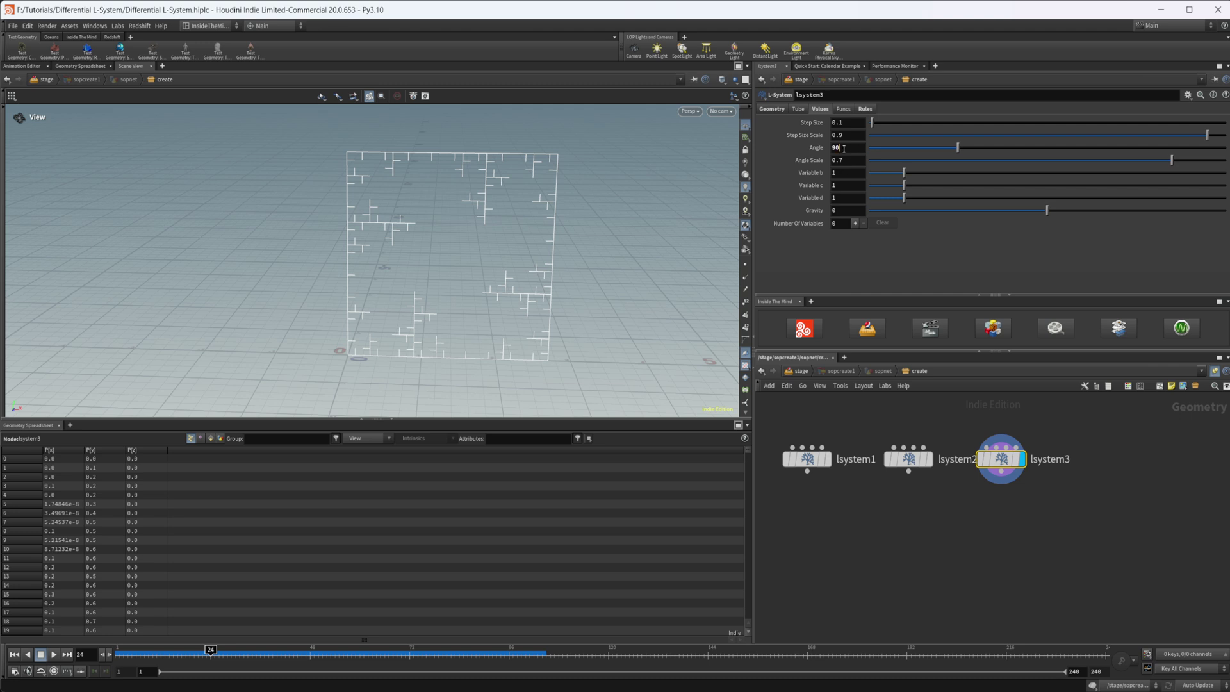
pyautogui.write('60')
pyautogui.press('Return')
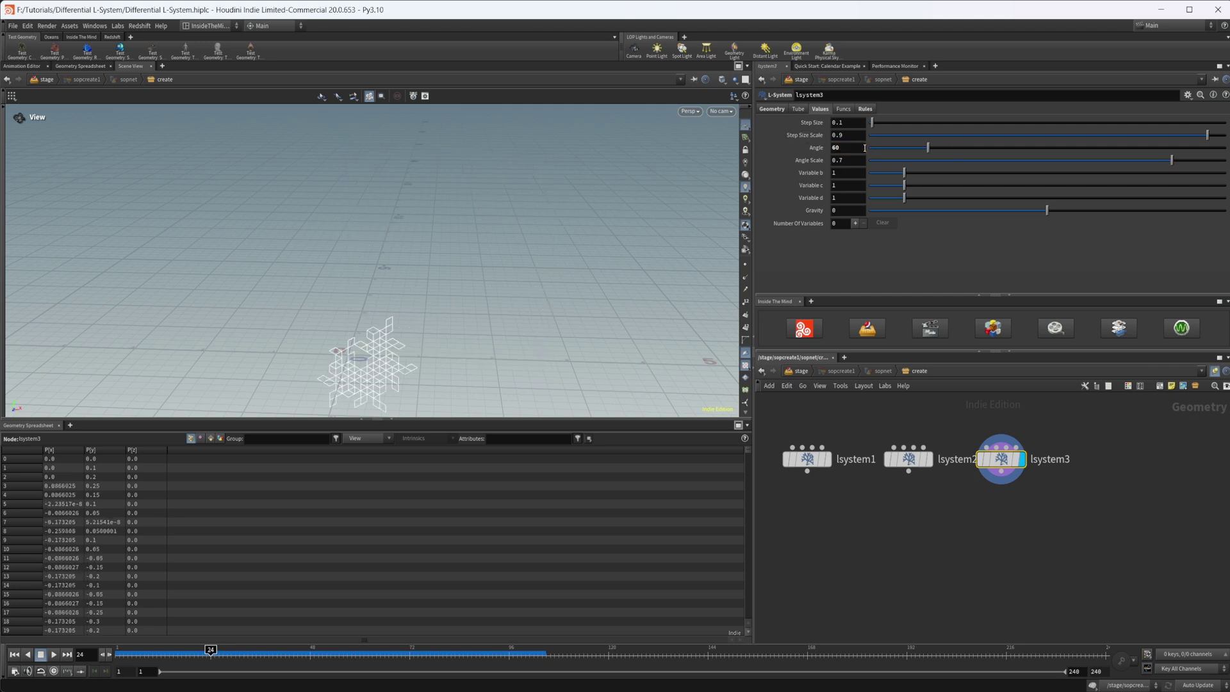
pyautogui.moveTo(414, 327); pyautogui.dragTo(442, 212, button='middle')
pyautogui.moveTo(442, 212); pyautogui.dragTo(543, 246, button='right')
pyautogui.moveTo(543, 246); pyautogui.dragTo(415, 239, button='middle')
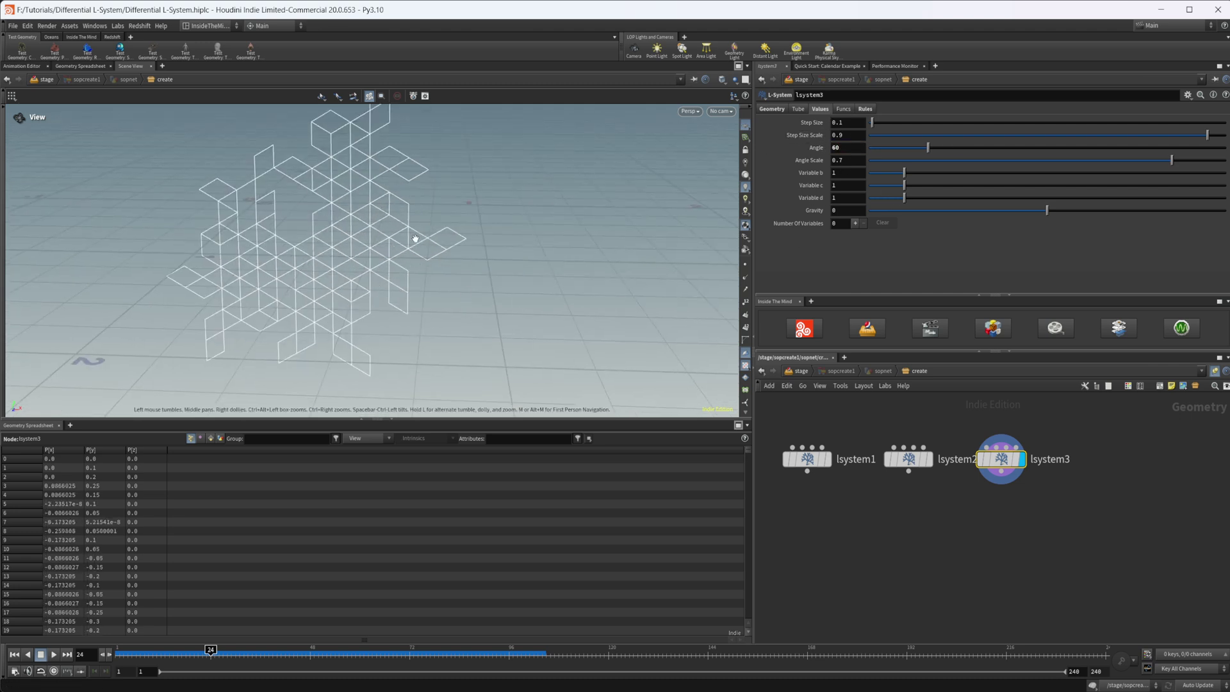
pyautogui.moveTo(415, 239); pyautogui.dragTo(360, 274)
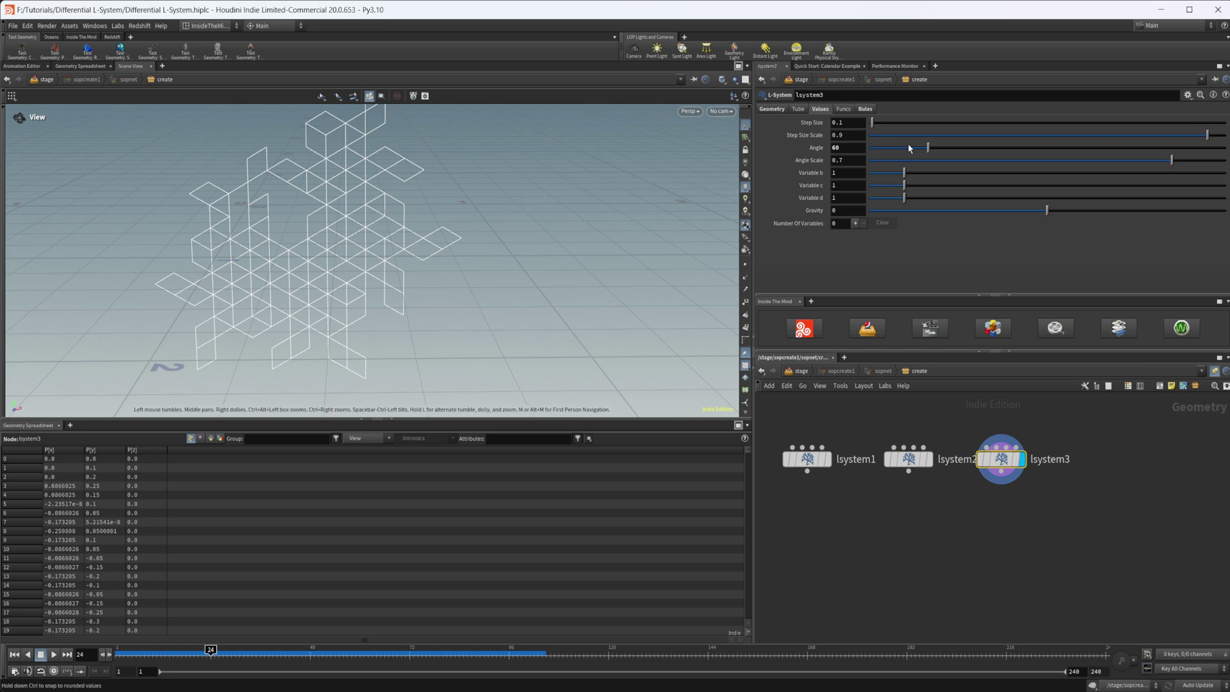
# Try an angle of 30 degrees on the third L-System and inspect the resulting pattern.
pyautogui.moveTo(844, 148); pyautogui.dragTo(793, 155)
pyautogui.write('30')
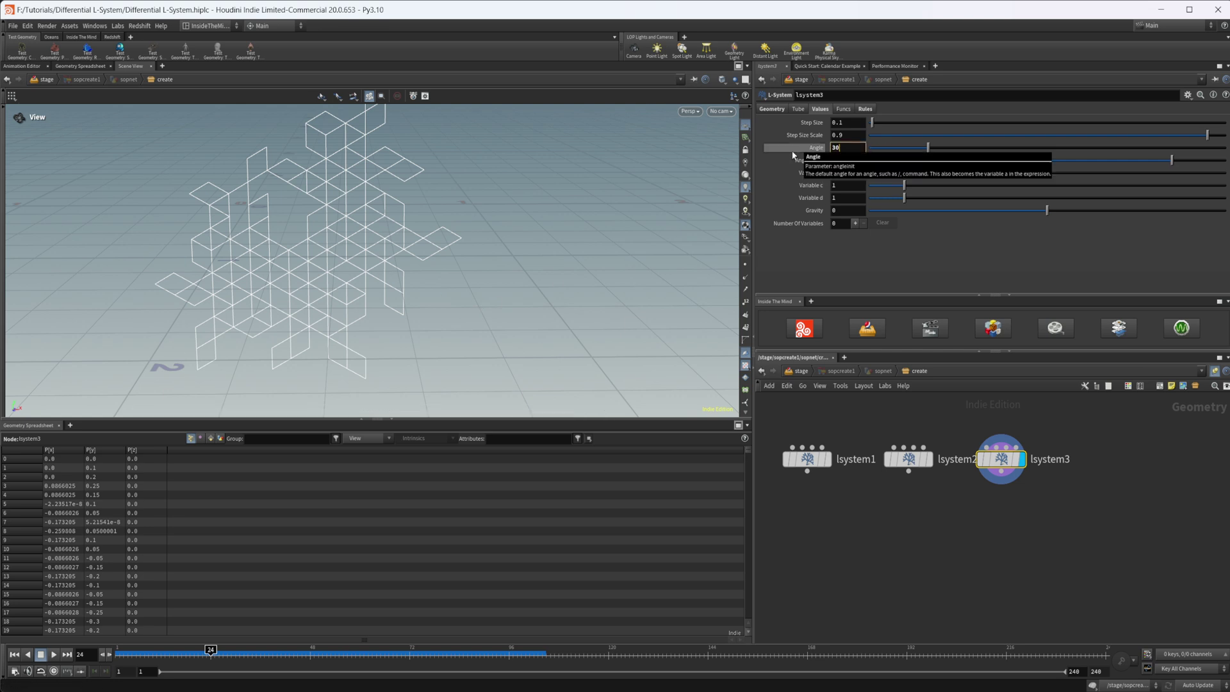
pyautogui.press('Return')
pyautogui.moveTo(310, 202); pyautogui.dragTo(420, 246, button='middle')
pyautogui.moveTo(378, 227); pyautogui.dragTo(369, 223, button='right')
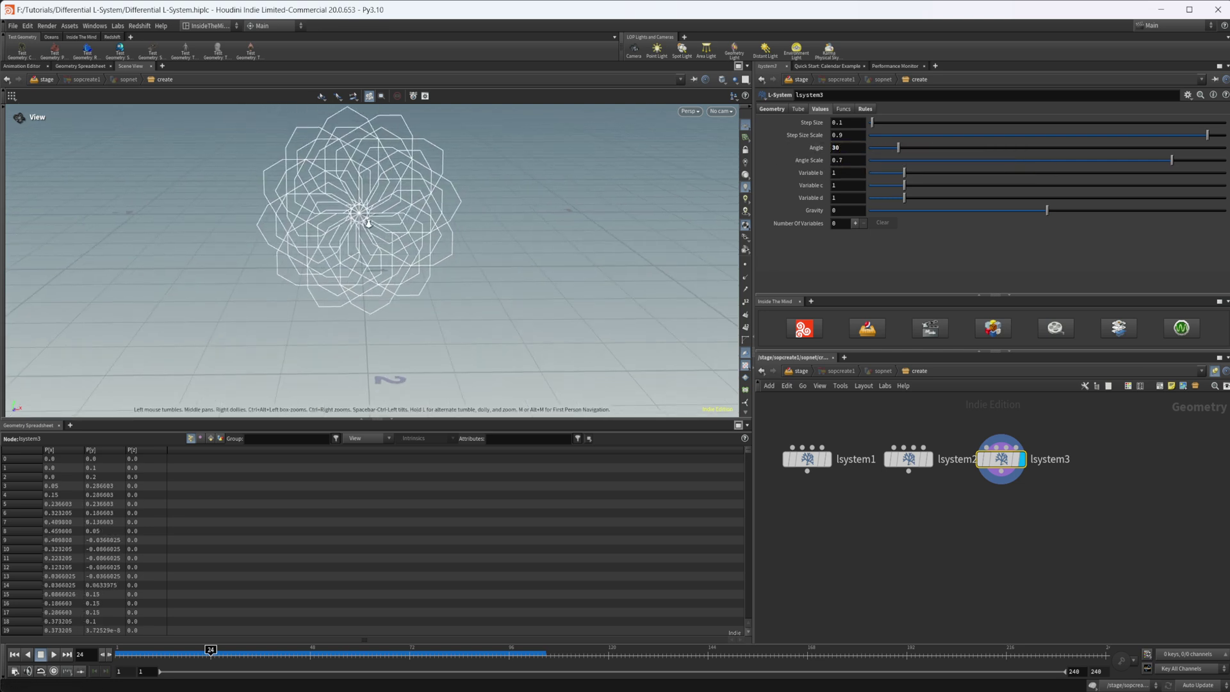
pyautogui.scroll(6, 369, 223)
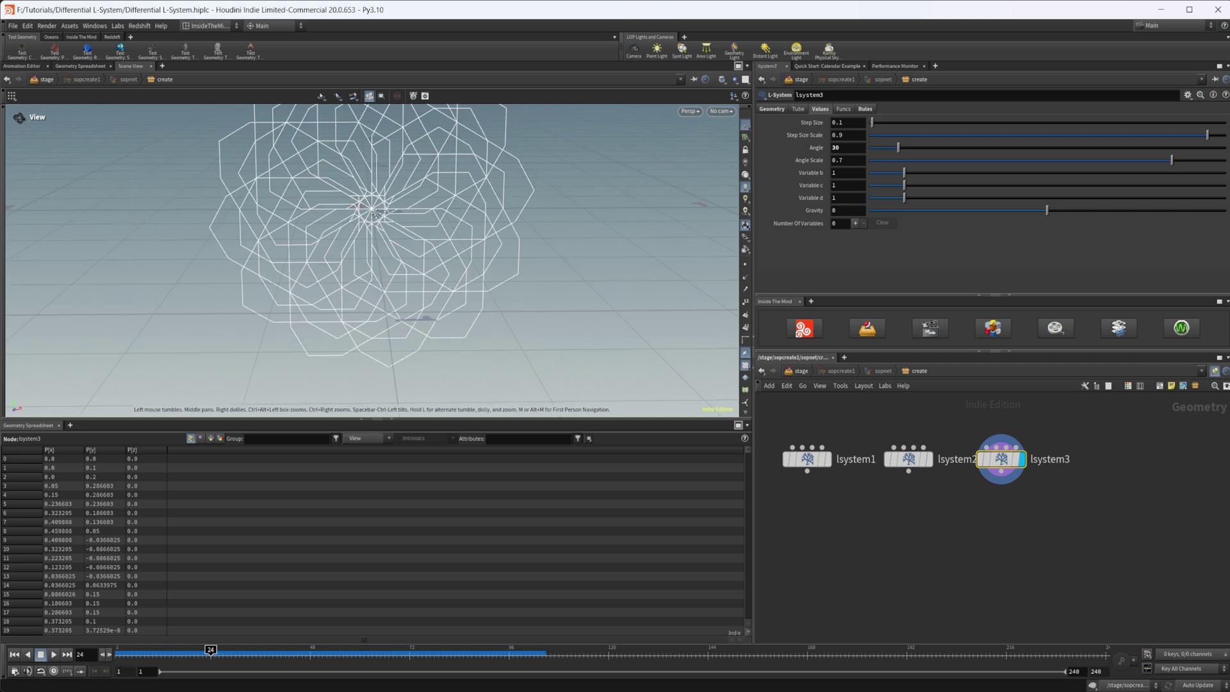
pyautogui.moveTo(374, 214); pyautogui.dragTo(422, 278)
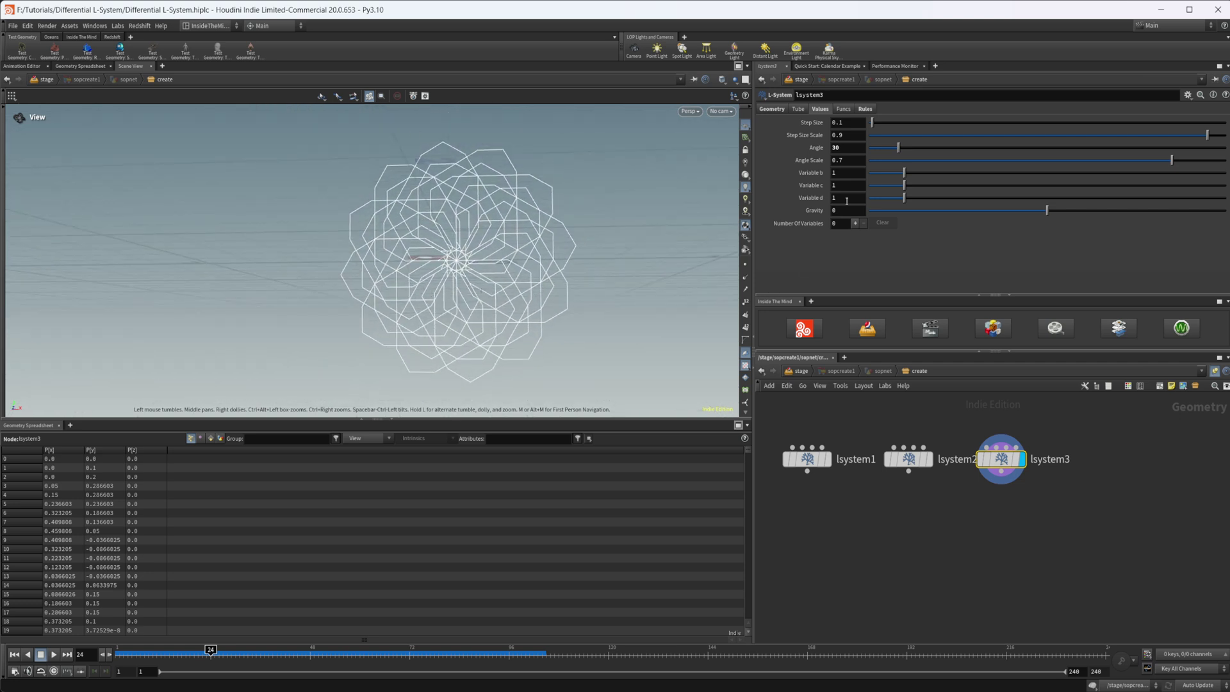
# Return the third L-System's angle to 90 degrees.
pyautogui.moveTo(843, 148); pyautogui.dragTo(721, 132)
pyautogui.write('90')
pyautogui.press('Return')
pyautogui.scroll(5, 590, 297)
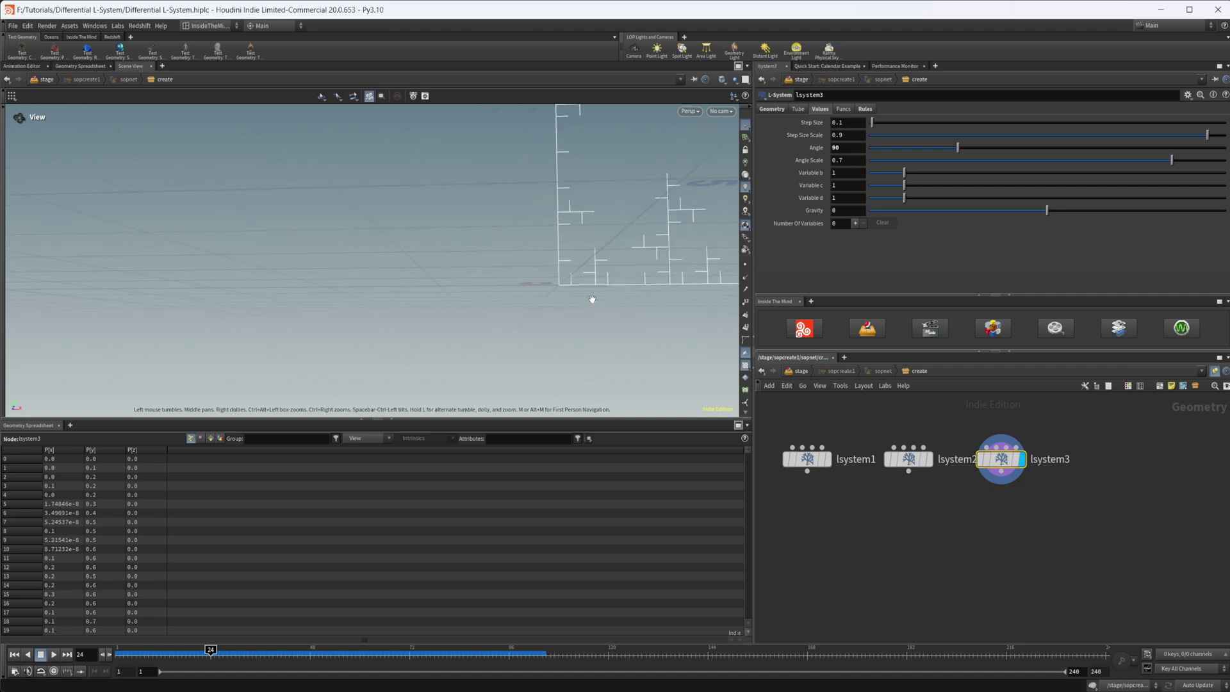
pyautogui.scroll(-3, 542, 286)
pyautogui.moveTo(554, 290); pyautogui.dragTo(412, 330, button='middle')
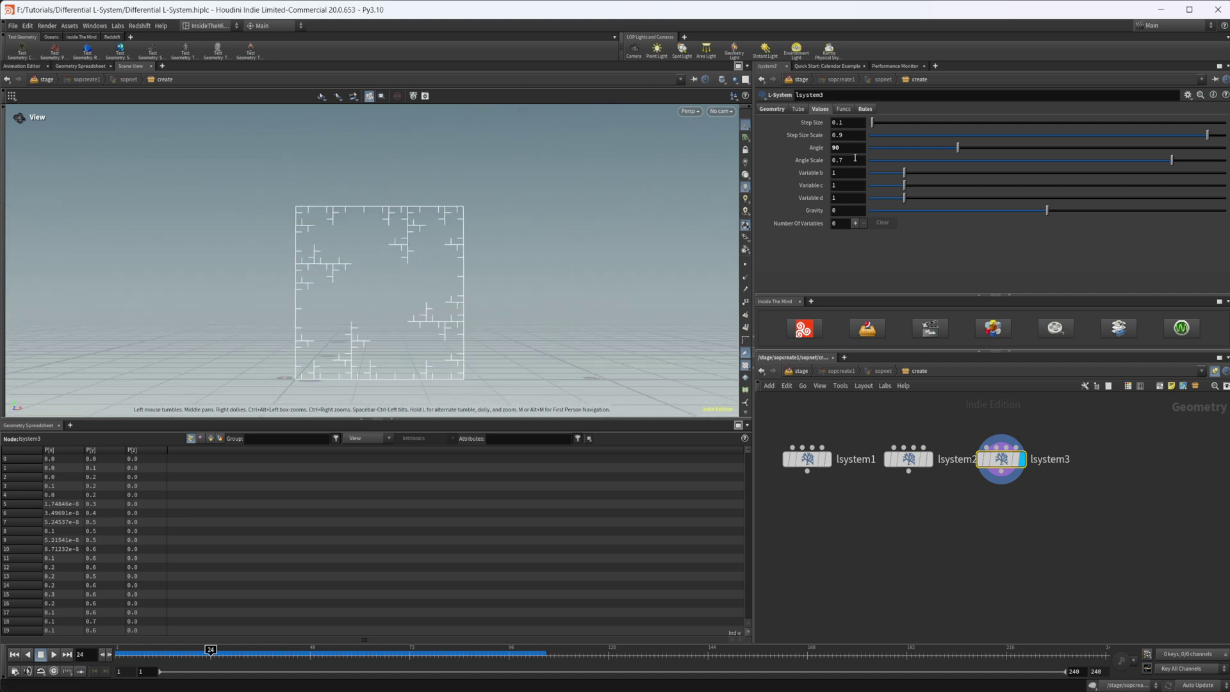
# Try the third L-System with Generations set to 2.
pyautogui.click(772, 109)
pyautogui.moveTo(855, 136); pyautogui.dragTo(853, 139, button='middle')
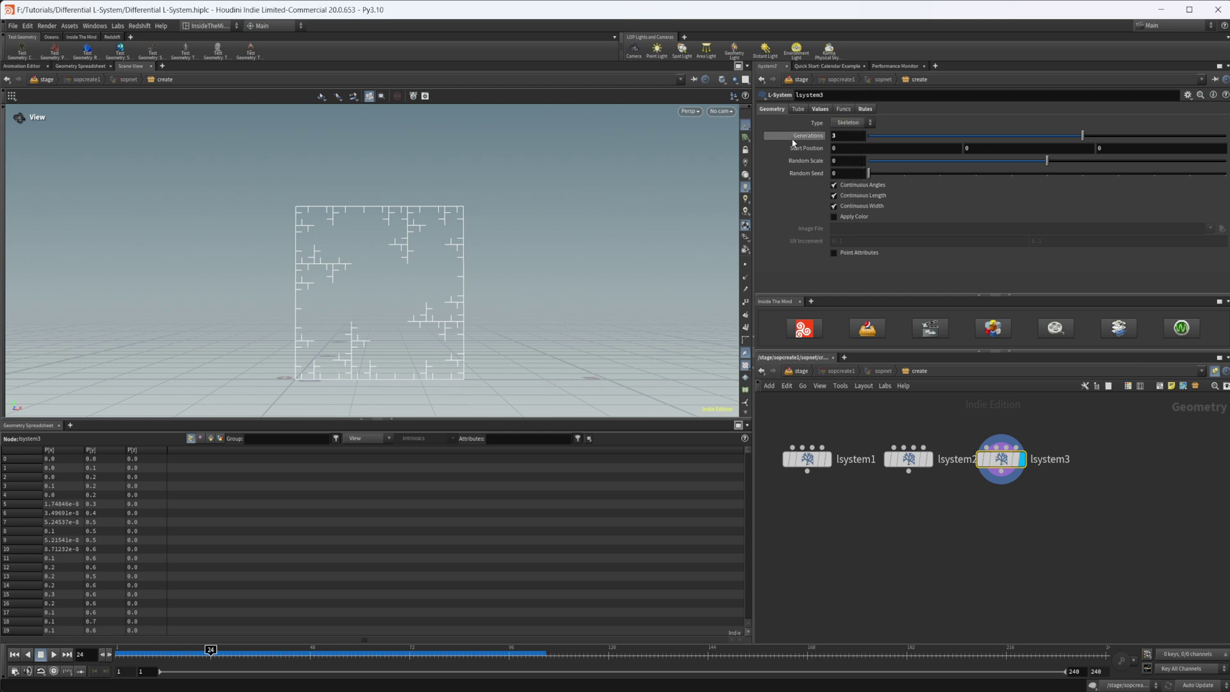
pyautogui.moveTo(841, 136); pyautogui.dragTo(825, 138)
pyautogui.write('2')
pyautogui.press('Return')
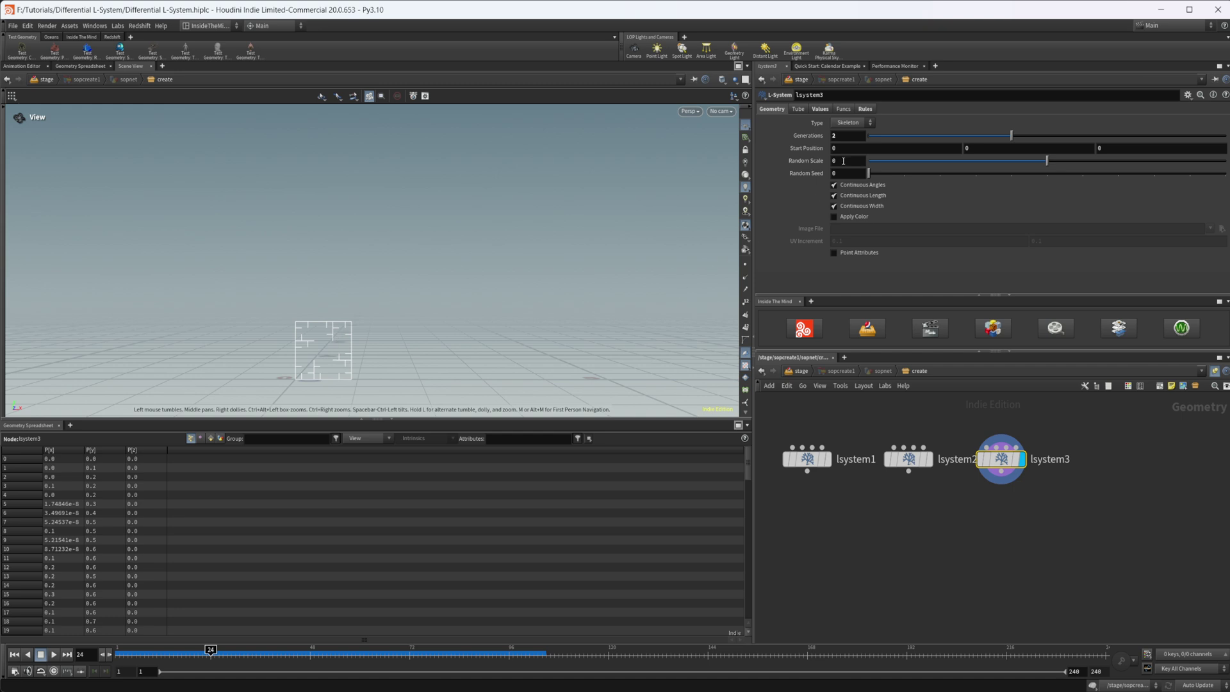
# Raise the third L-System's Generations to 7 and examine the branching detail of the large curve.
pyautogui.click(834, 135)
pyautogui.write('7')
pyautogui.press('Return')
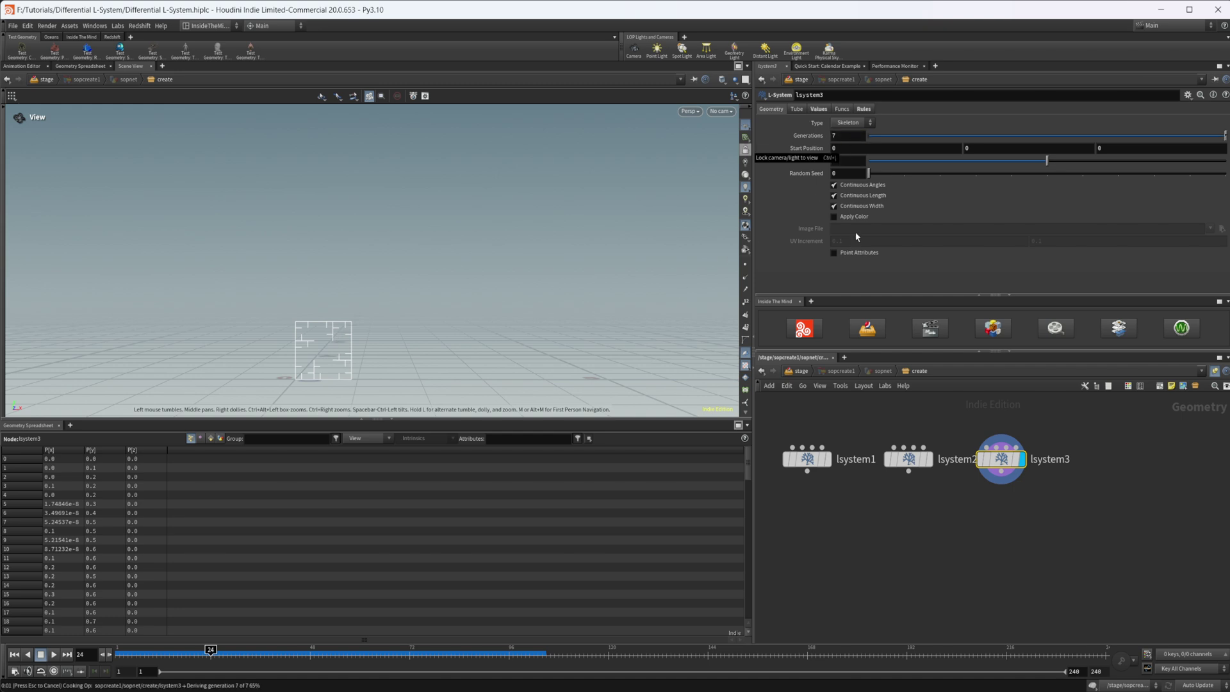
pyautogui.moveTo(431, 287); pyautogui.dragTo(175, 354, button='right')
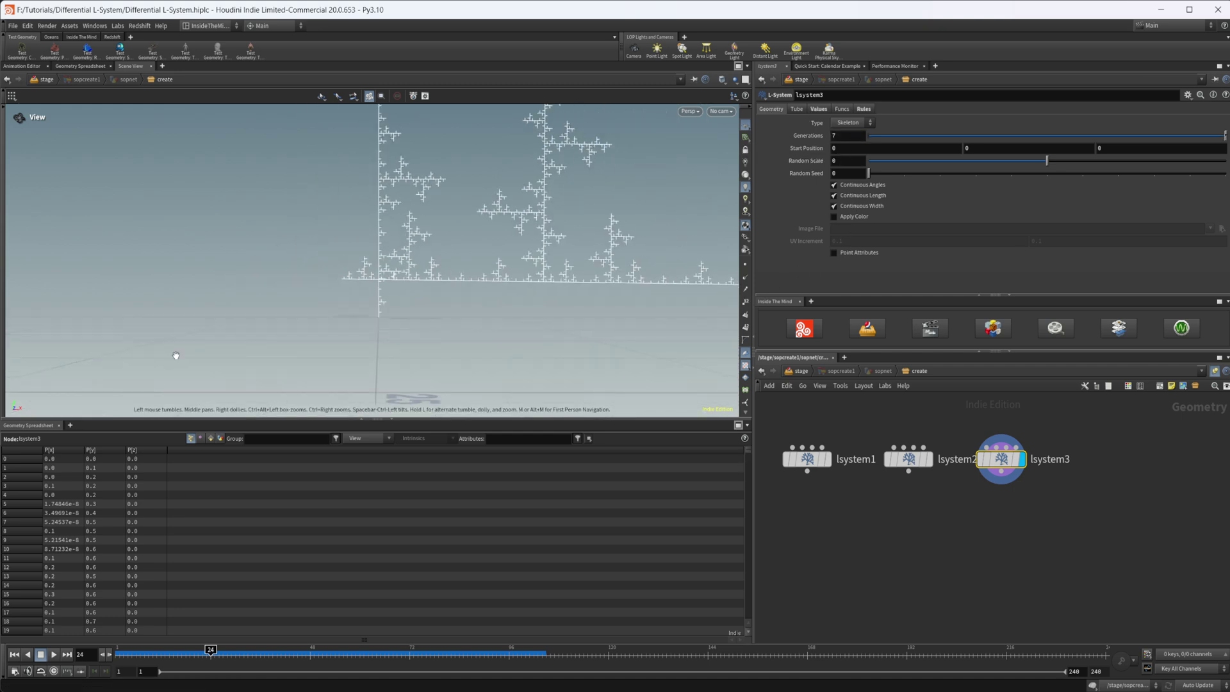
pyautogui.moveTo(438, 228); pyautogui.dragTo(283, 343, button='middle')
pyautogui.moveTo(441, 228); pyautogui.dragTo(160, 353, button='right')
pyautogui.moveTo(397, 256); pyautogui.dragTo(277, 339, button='middle')
pyautogui.moveTo(442, 257); pyautogui.dragTo(239, 376, button='right')
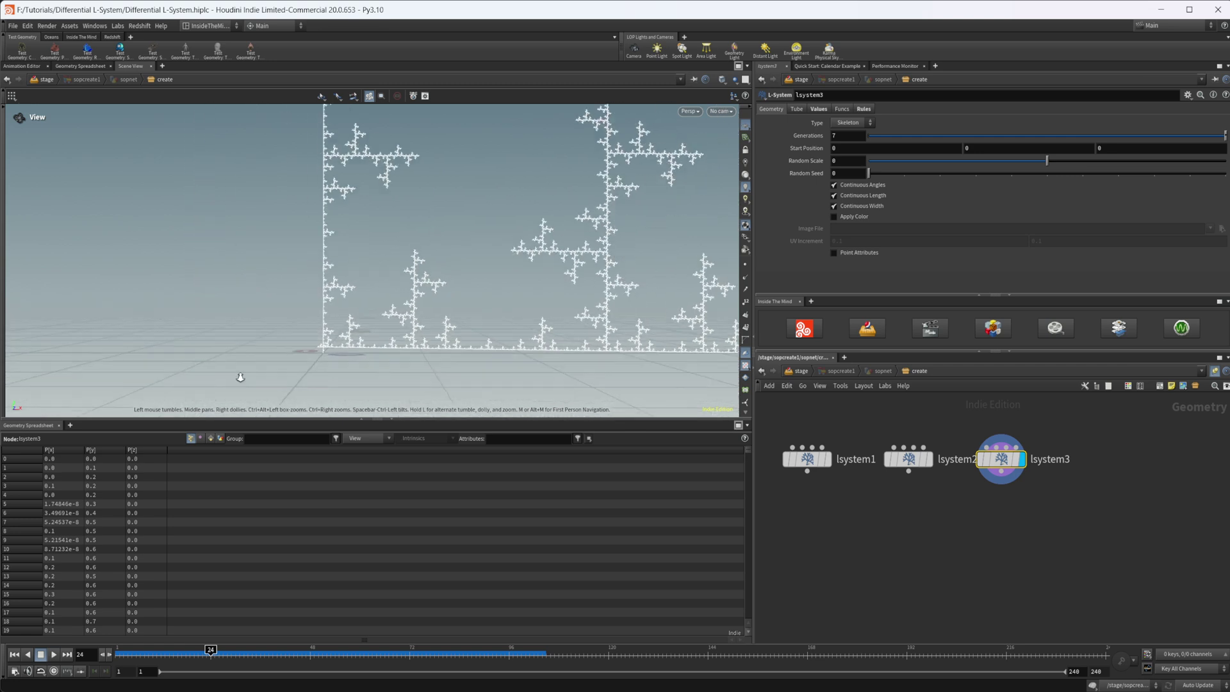
pyautogui.moveTo(384, 256); pyautogui.dragTo(243, 336, button='right')
pyautogui.moveTo(342, 346); pyautogui.dragTo(406, 358, button='middle')
pyautogui.moveTo(493, 288); pyautogui.dragTo(730, 218, button='right')
# Set the third L-System's Generations back to 3 and frame the curve in the viewport.
pyautogui.moveTo(847, 136); pyautogui.dragTo(786, 141)
pyautogui.write('3')
pyautogui.press('Return')
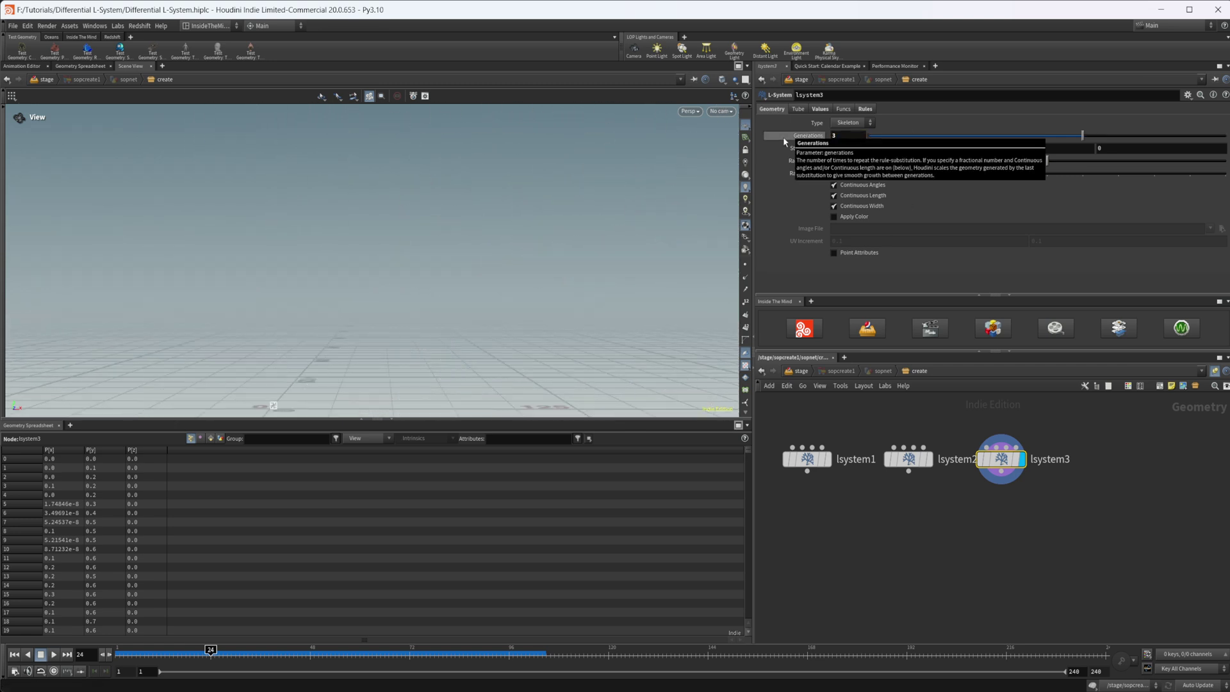
pyautogui.press('f')
pyautogui.moveTo(352, 349)
pyautogui.mouseDown(button='middle')
pyautogui.moveTo(381, 253)
pyautogui.moveTo(351, 325)
pyautogui.mouseUp(button='middle')
pyautogui.moveTo(352, 326); pyautogui.dragTo(301, 351, button='right')
pyautogui.moveTo(301, 350); pyautogui.dragTo(296, 356)
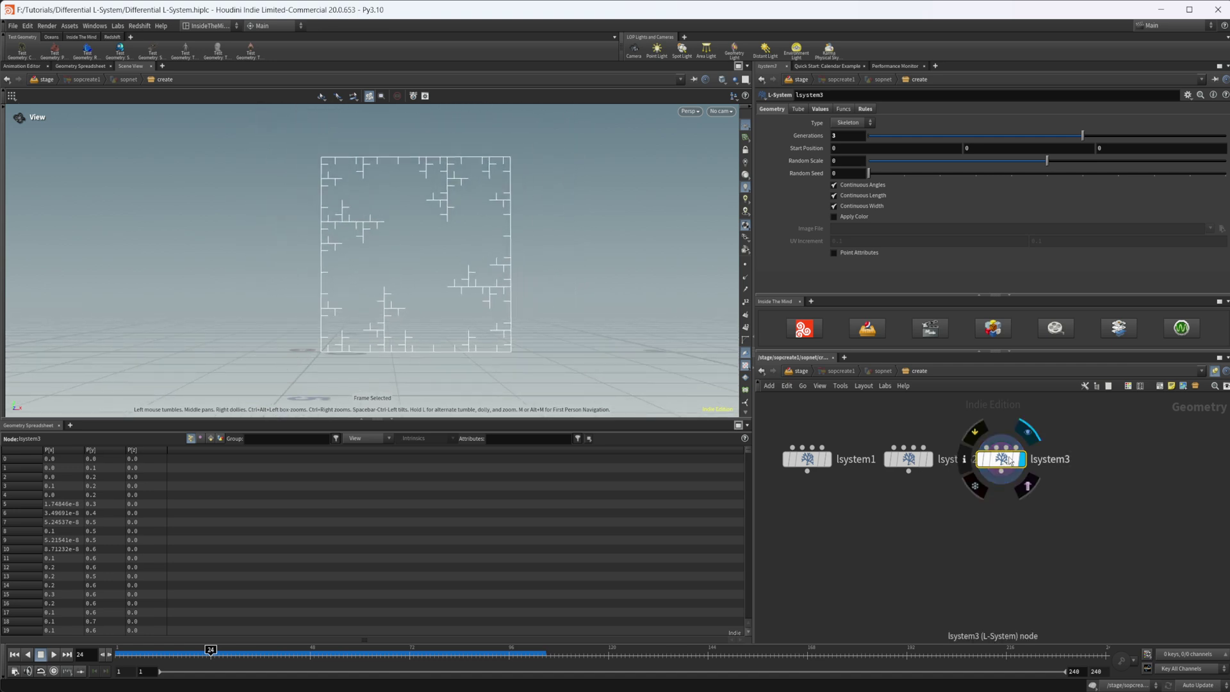
# Duplicate the third L-System node and place the copy beside it.
pyautogui.keyDown('alt'); pyautogui.moveTo(975, 459); pyautogui.dragTo(1052, 458); pyautogui.keyUp('alt')
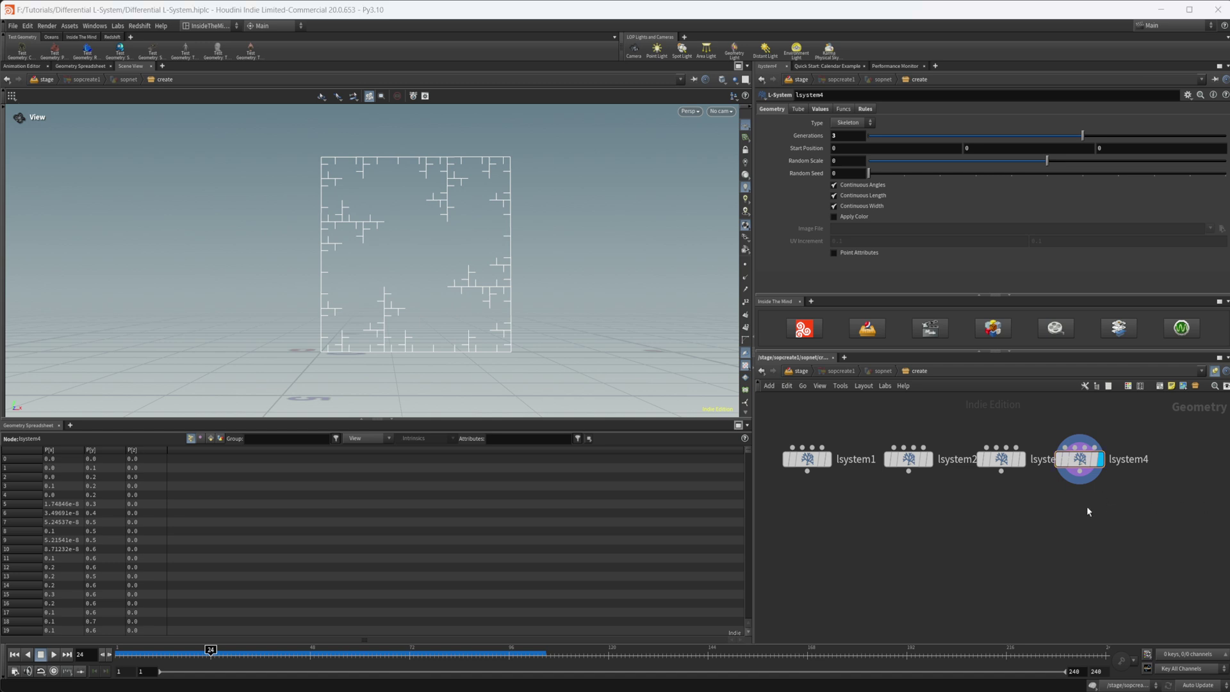
pyautogui.moveTo(929, 525)
pyautogui.mouseDown(button='middle')
pyautogui.moveTo(1017, 528)
pyautogui.moveTo(915, 520)
pyautogui.mouseUp(button='middle')
pyautogui.scroll(3, 1078, 482)
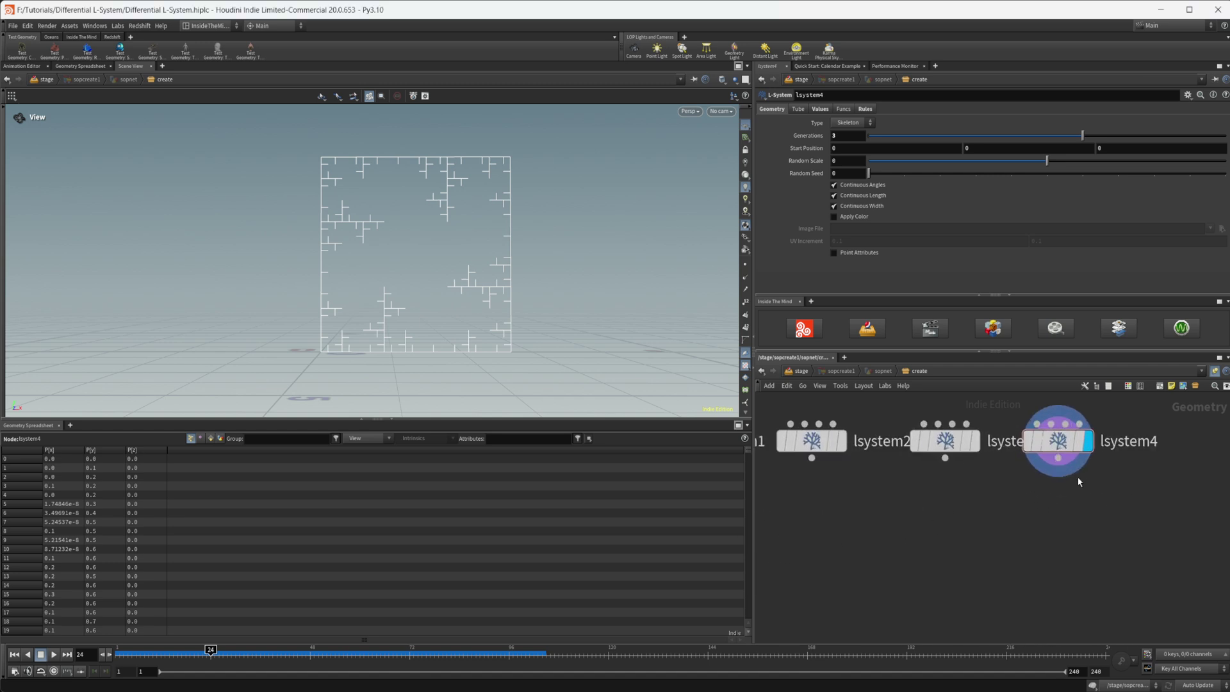
# Set the premise of the fourth L-System to F++F+F.
pyautogui.click(865, 109)
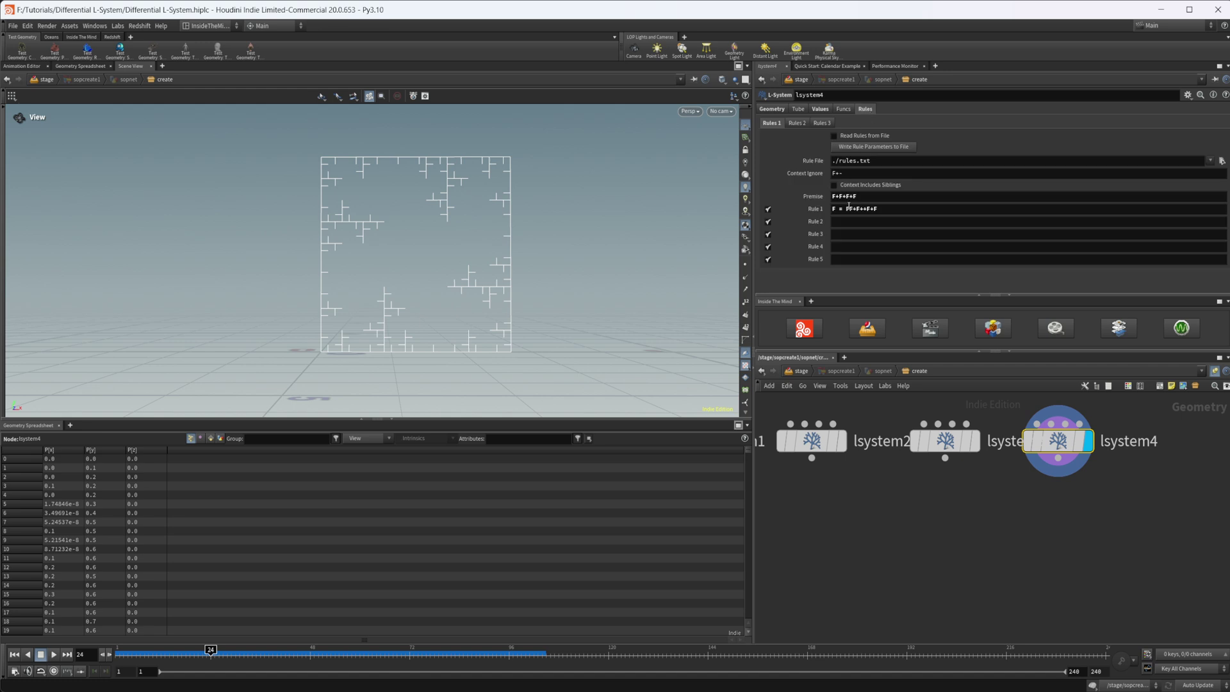
pyautogui.click(868, 200)
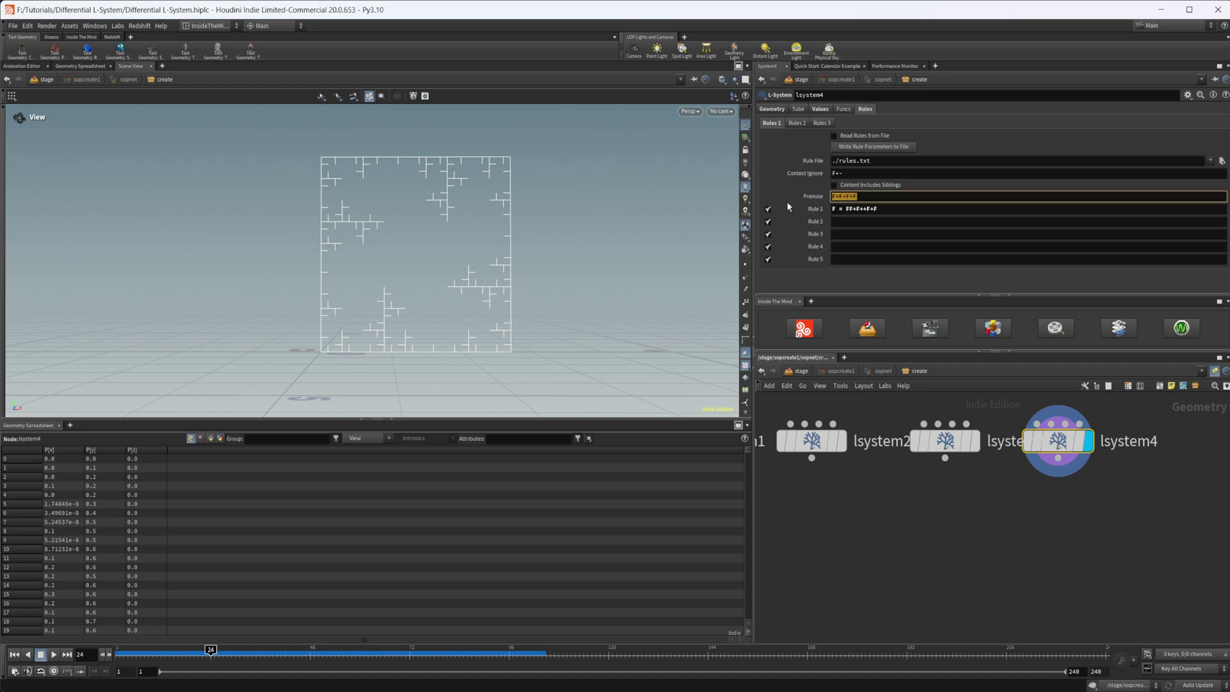
pyautogui.write('F++F+F')
# Display the first L-System node and place a duplicate of it below the original.
pyautogui.moveTo(828, 527); pyautogui.dragTo(824, 483, button='middle')
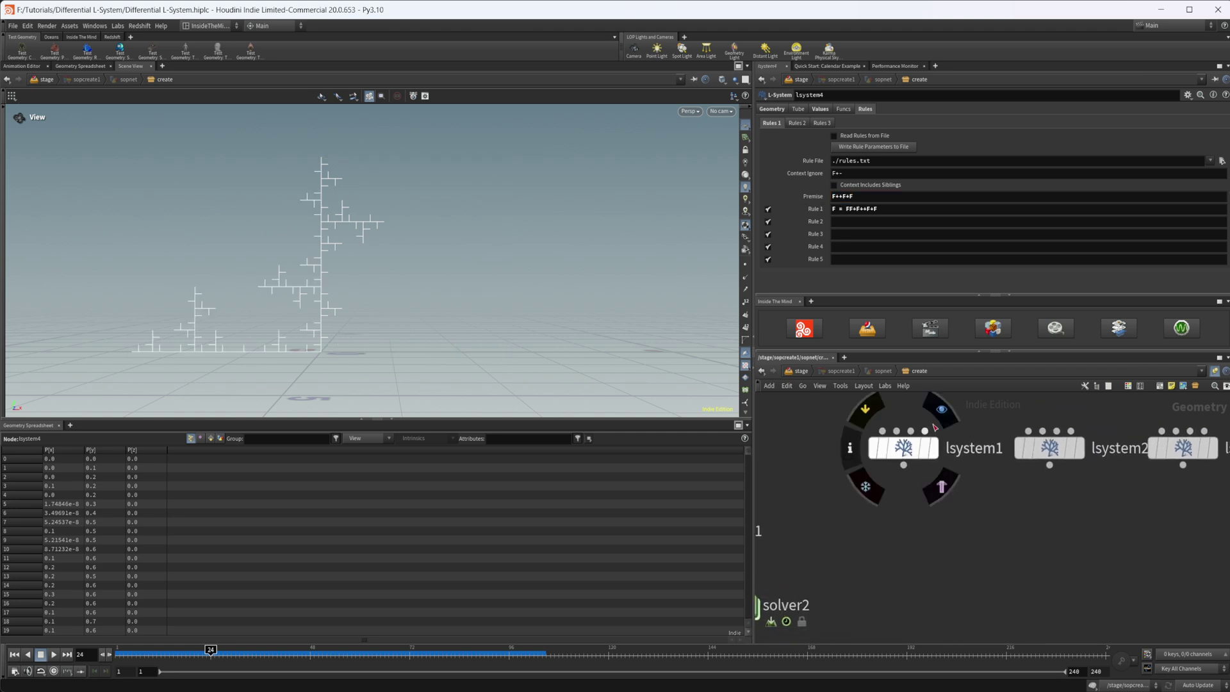
pyautogui.click(939, 410)
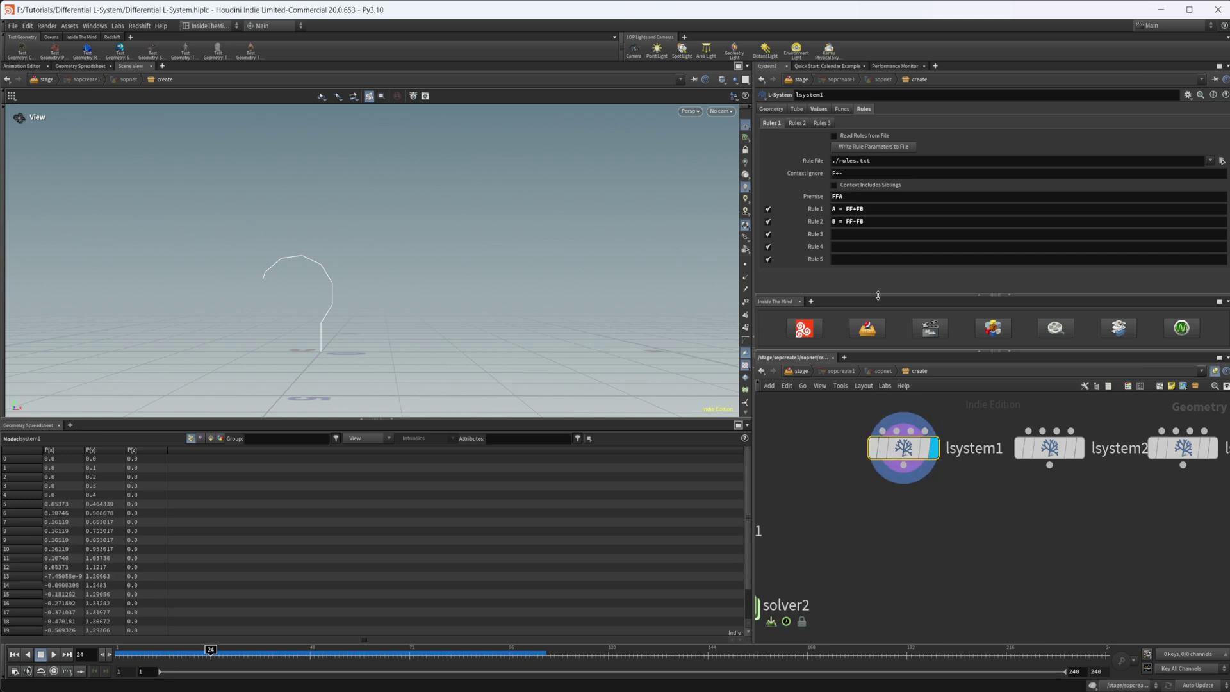
pyautogui.keyDown('alt'); pyautogui.moveTo(900, 448); pyautogui.dragTo(900, 540); pyautogui.keyUp('alt')
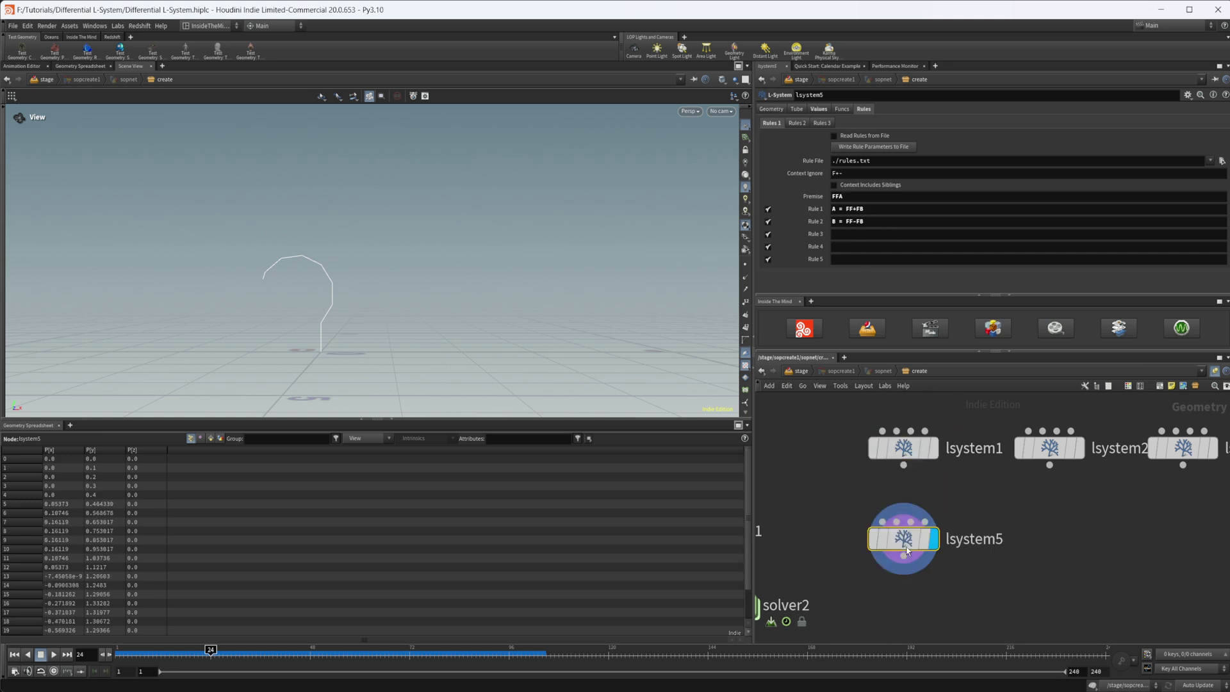
# Clear Rule 1 and Rule 2 of the duplicated L-System and set its premise to FF+F.
pyautogui.moveTo(889, 225); pyautogui.dragTo(772, 231)
pyautogui.press('BackSpace')
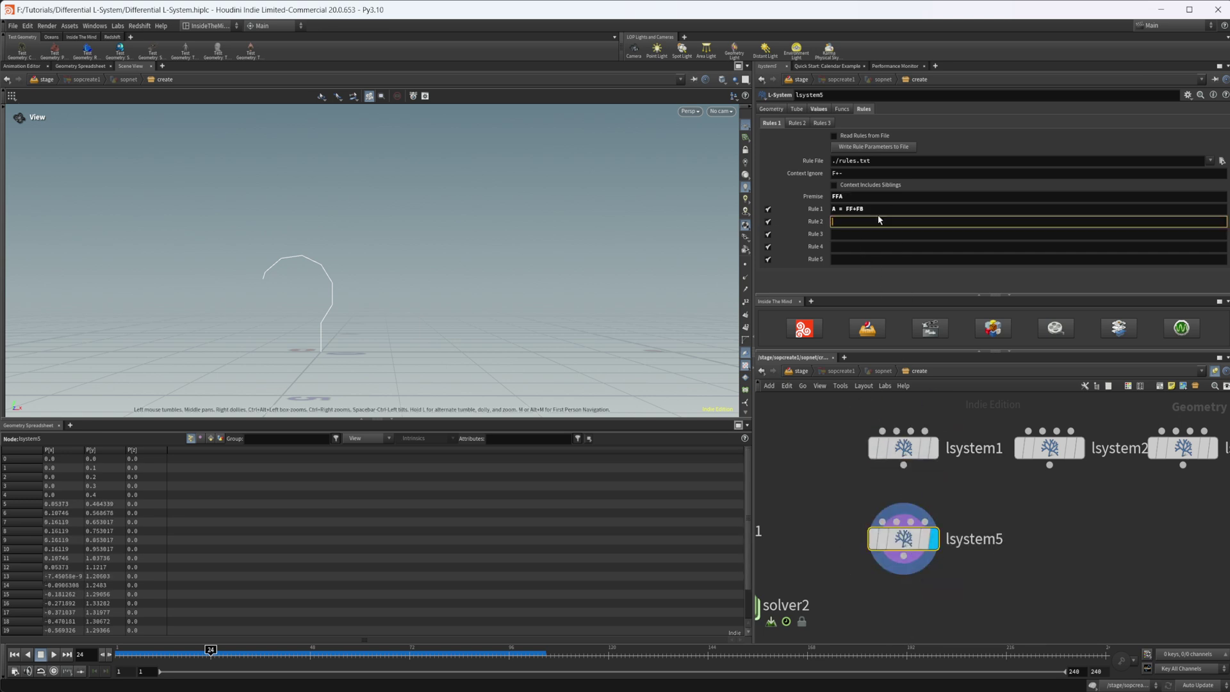
pyautogui.moveTo(878, 211); pyautogui.dragTo(793, 200)
pyautogui.press('BackSpace')
pyautogui.click(866, 200)
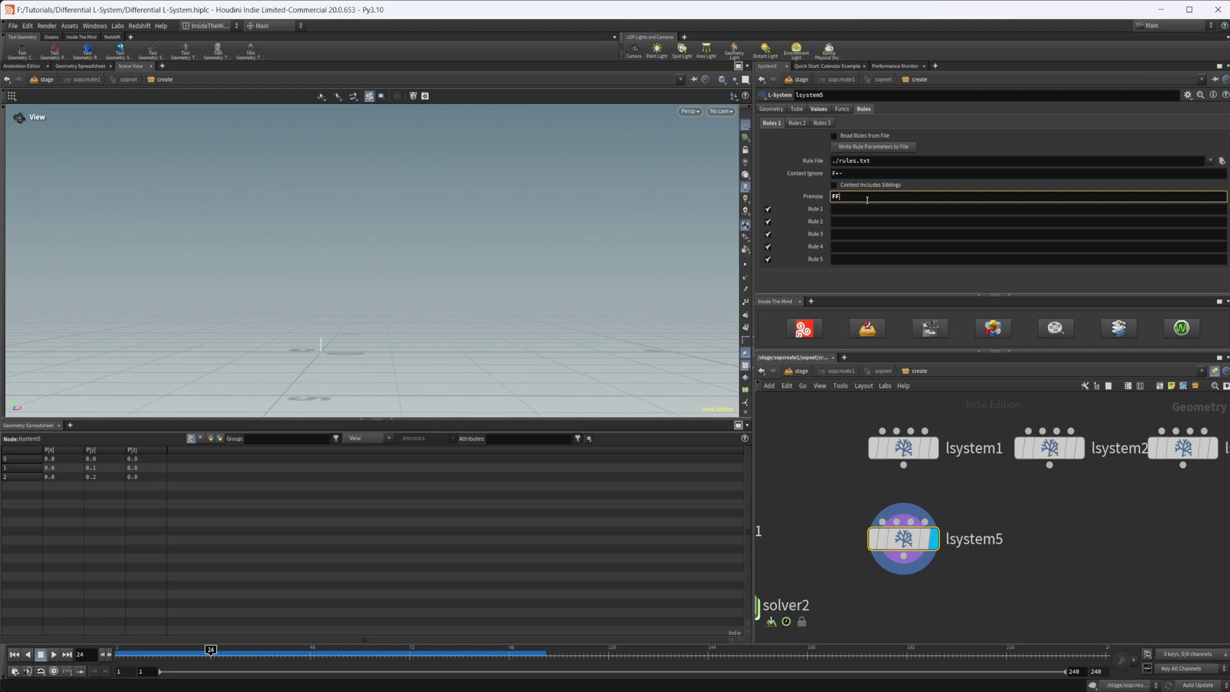
pyautogui.write('+F')
pyautogui.press('Return')
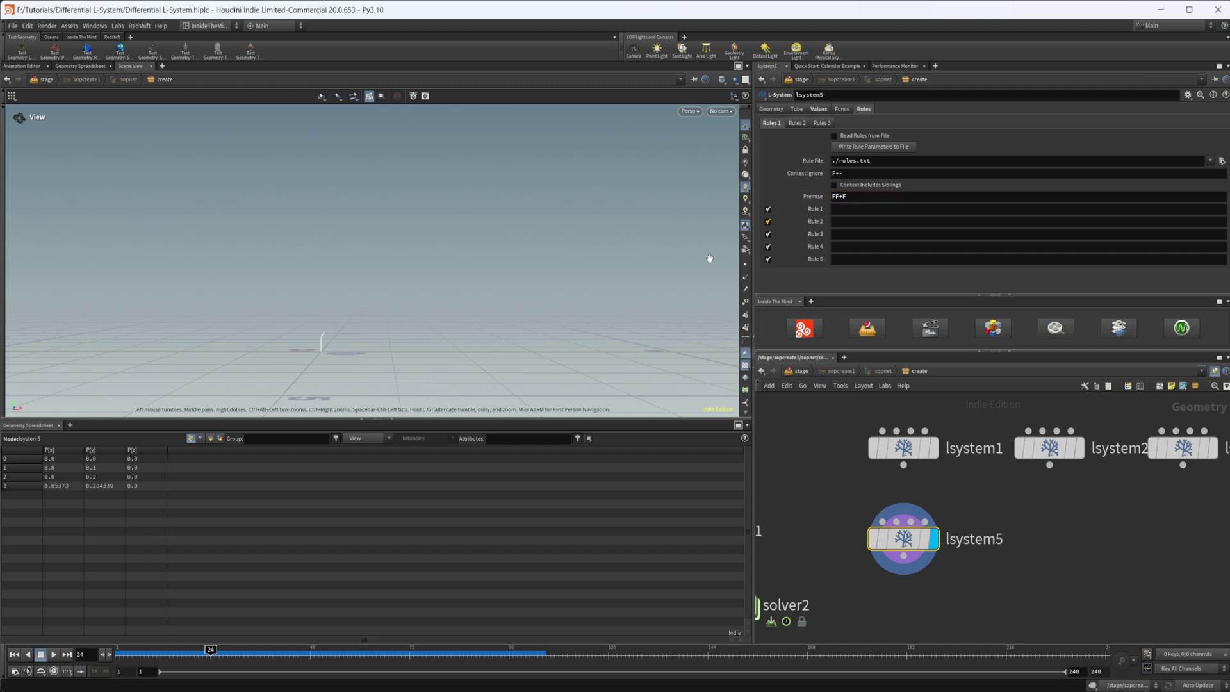
pyautogui.moveTo(356, 338); pyautogui.dragTo(673, 276, button='right')
pyautogui.moveTo(382, 356); pyautogui.dragTo(553, 296, button='middle')
pyautogui.moveTo(431, 271); pyautogui.dragTo(636, 269, button='right')
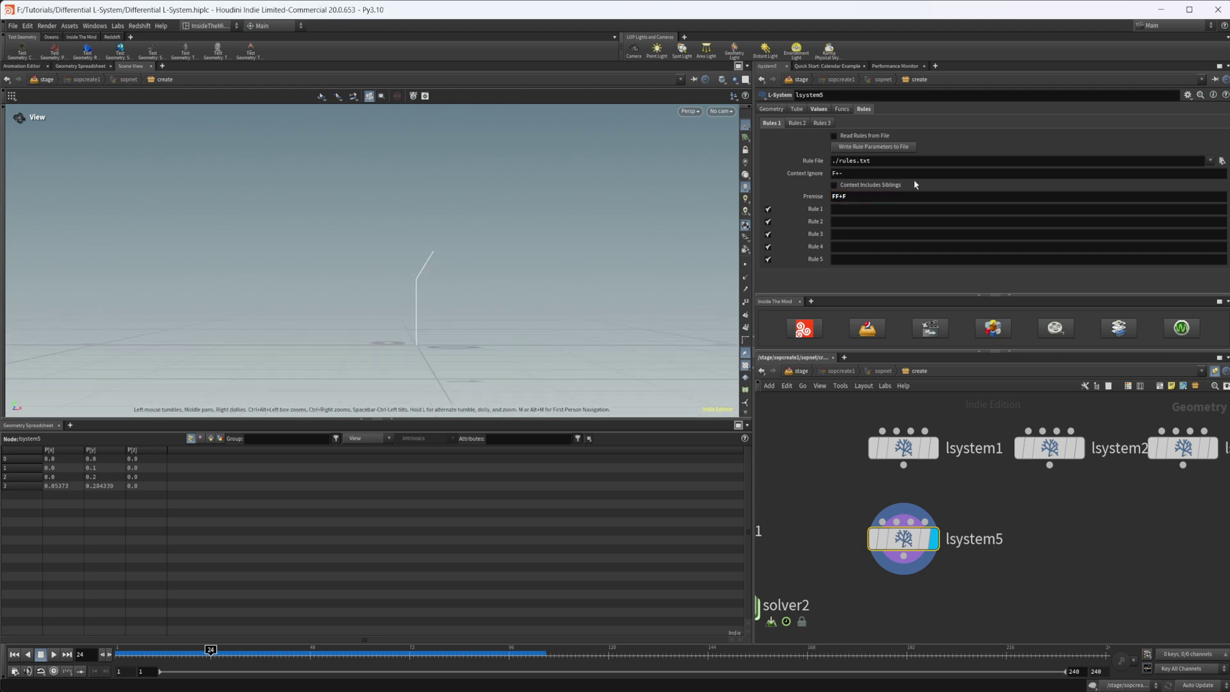
# Extend the duplicated L-System's premise to FF++F and to FF+++F to demonstrate stacked turns.
pyautogui.click(841, 195)
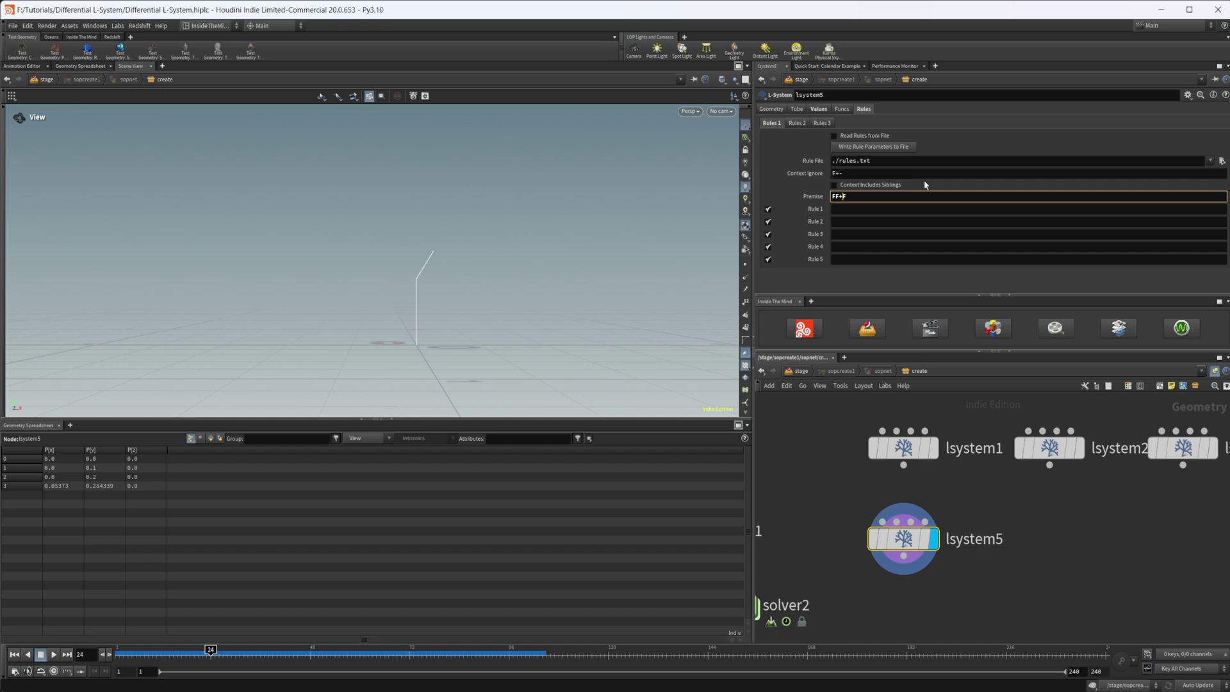
pyautogui.click(945, 222)
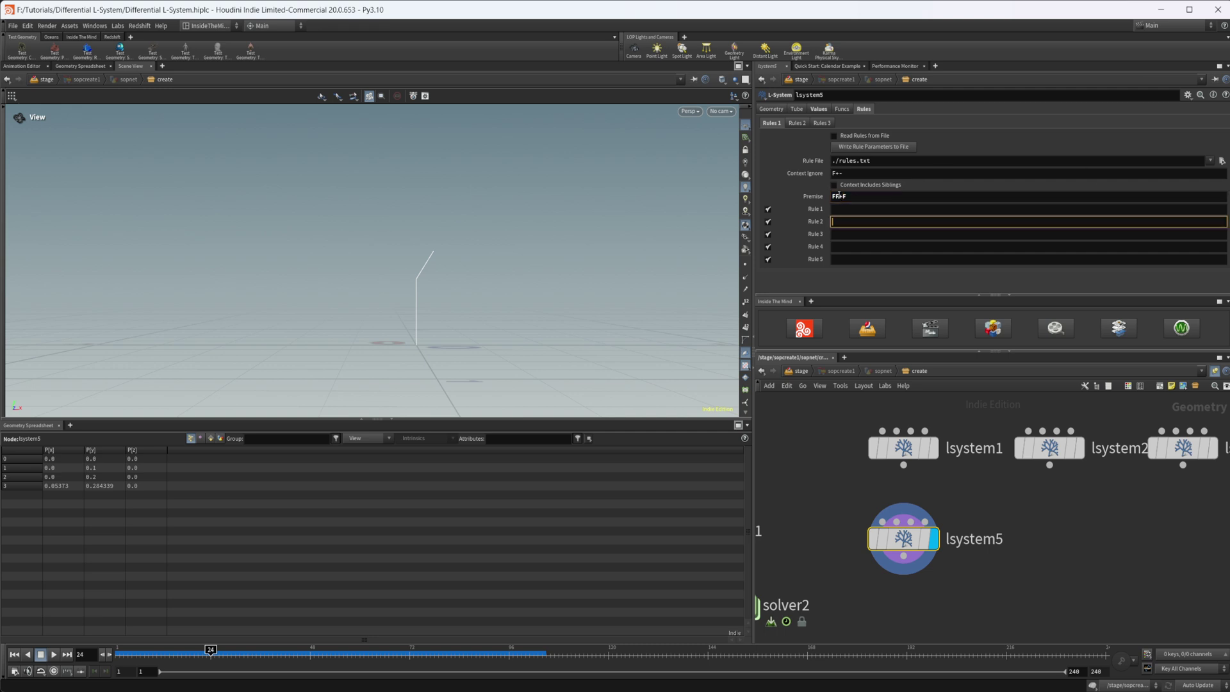
pyautogui.click(925, 194)
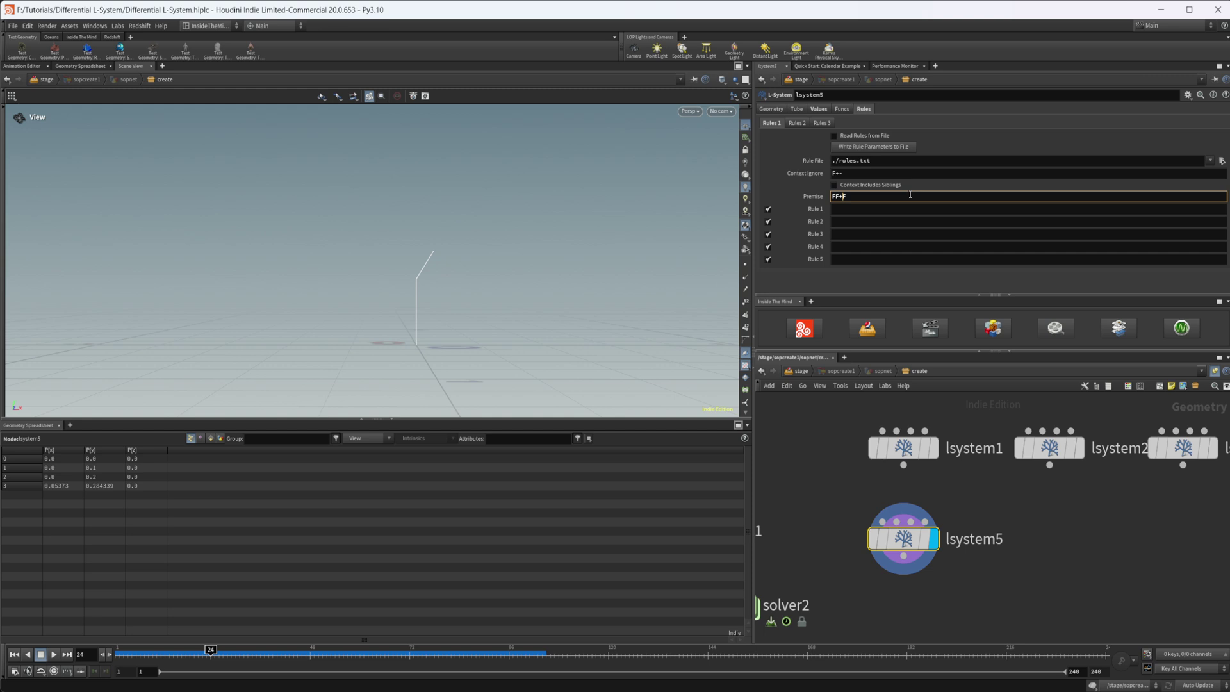
pyautogui.press('Return')
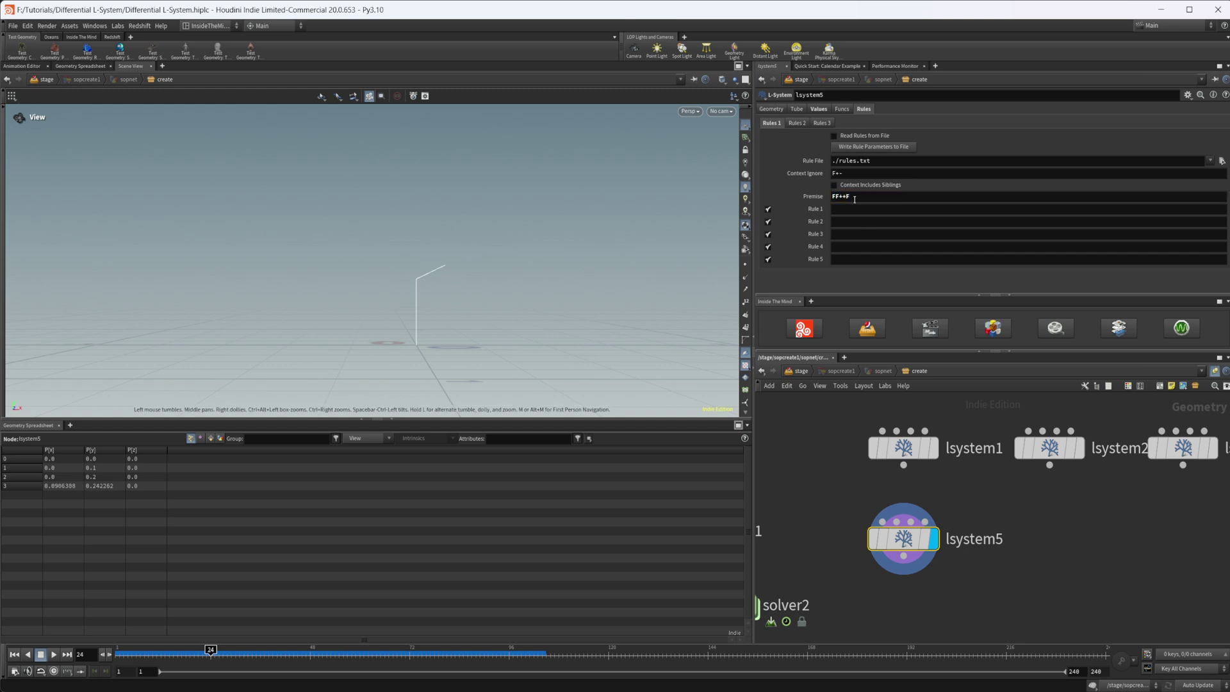
pyautogui.click(941, 193)
pyautogui.write('+')
pyautogui.press('Return')
# Set the duplicated L-System's Angle to 30 and delete that demonstration node.
pyautogui.click(818, 109)
pyautogui.moveTo(909, 149)
pyautogui.mouseDown()
pyautogui.moveTo(927, 148)
pyautogui.moveTo(899, 153)
pyautogui.mouseUp()
pyautogui.click(856, 154)
pyautogui.write('30')
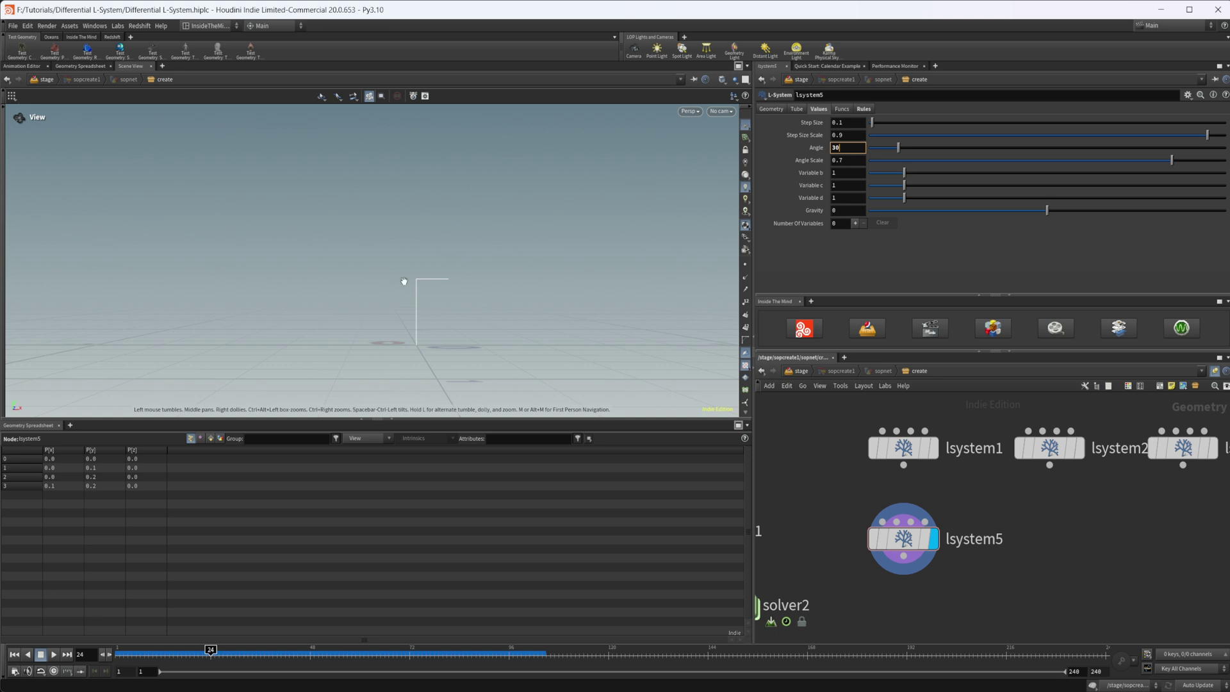
pyautogui.click(861, 109)
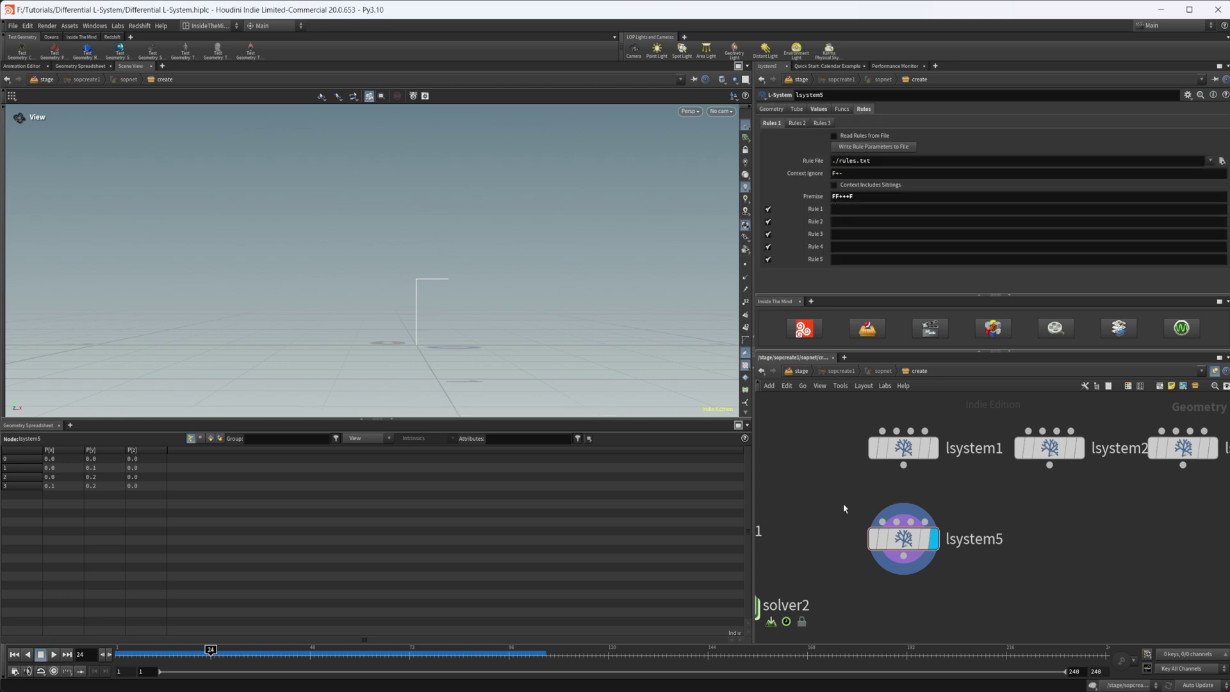
pyautogui.press('Delete')
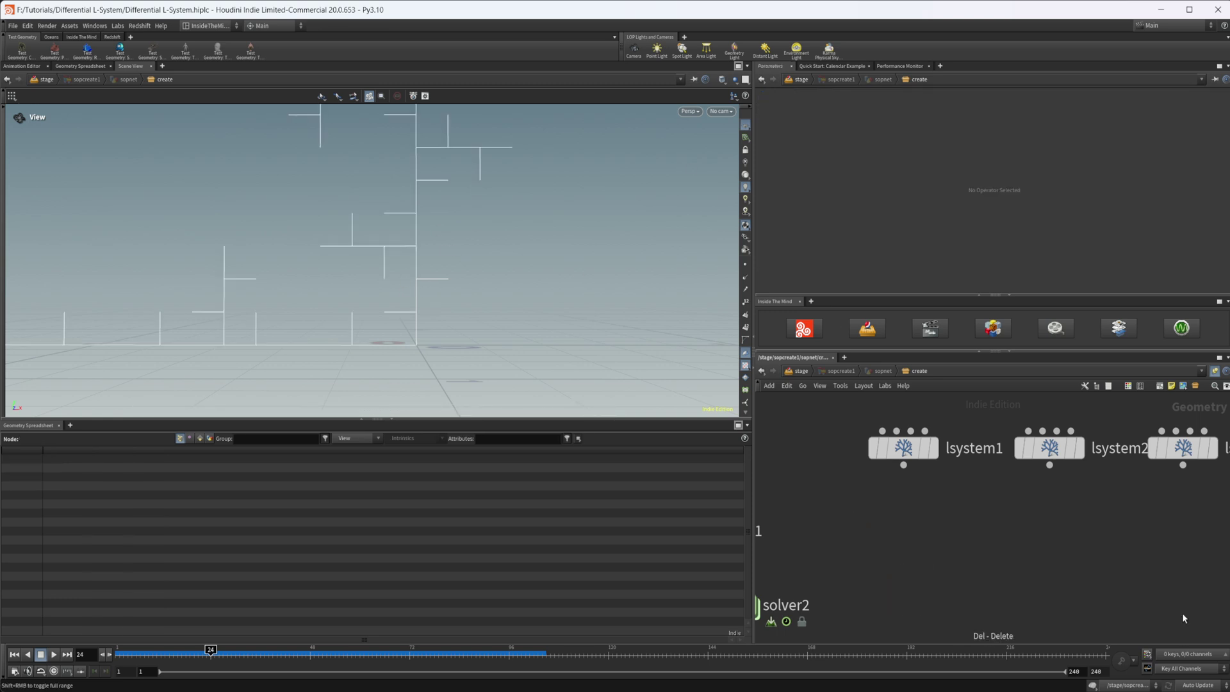
# Set the fourth L-System's premise to F++F++F and its Rule 1 to F = F-F++F-F.
pyautogui.scroll(-5, 1184, 619)
pyautogui.moveTo(1161, 605); pyautogui.dragTo(961, 572, button='middle')
pyautogui.scroll(4, 1023, 554)
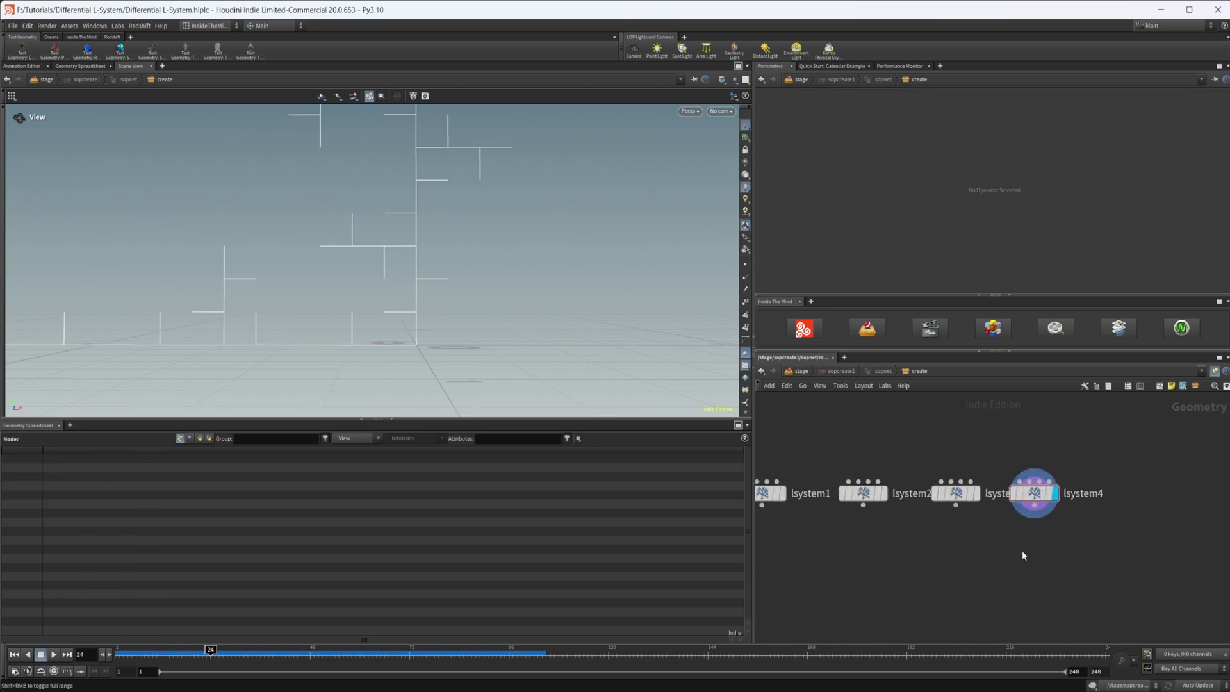
pyautogui.click(1011, 491)
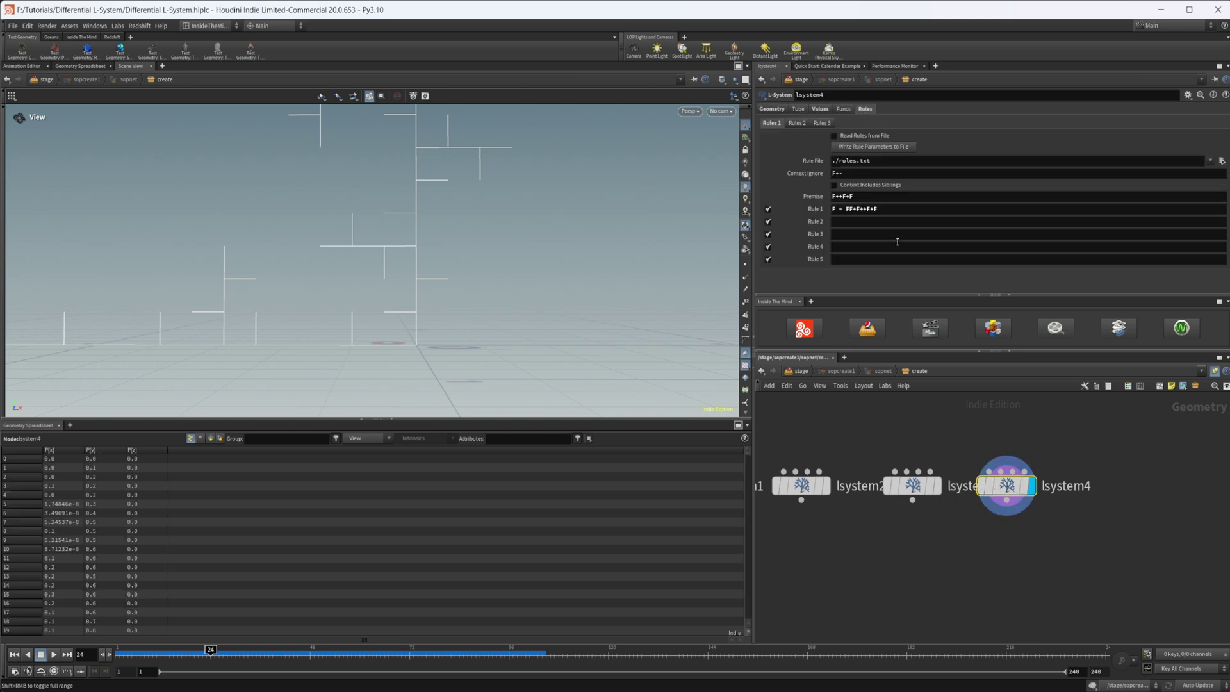
pyautogui.click(874, 196)
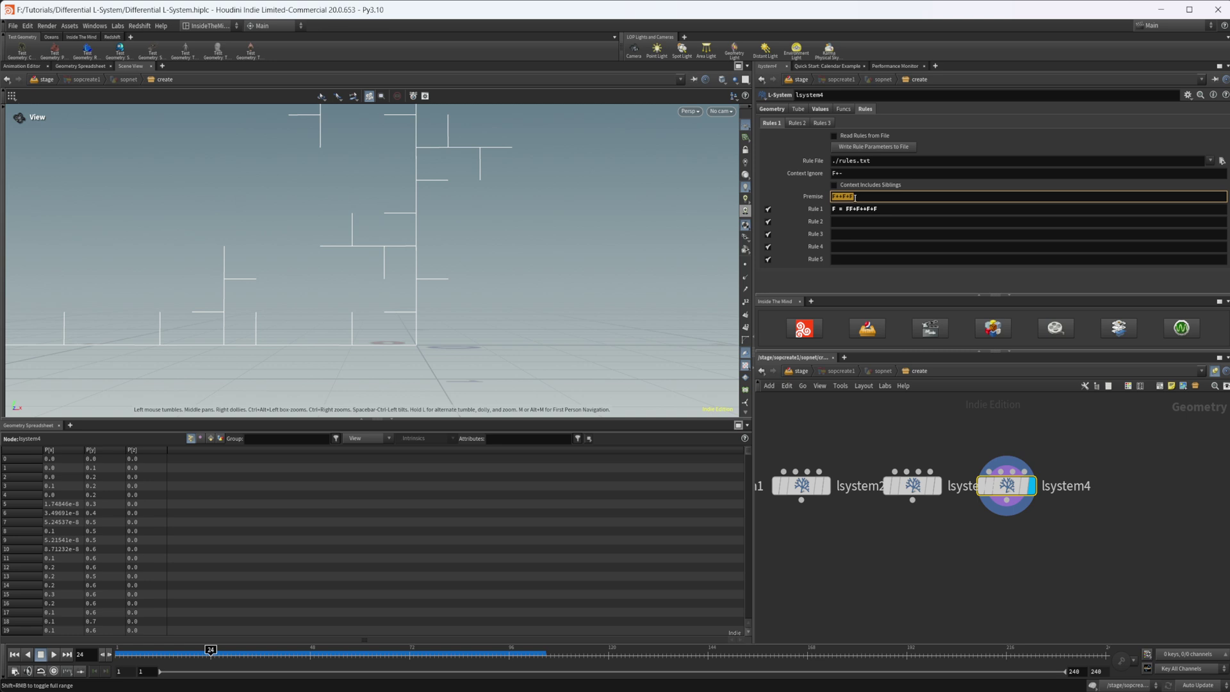
pyautogui.click(939, 197)
pyautogui.press('Tab')
pyautogui.write('F')
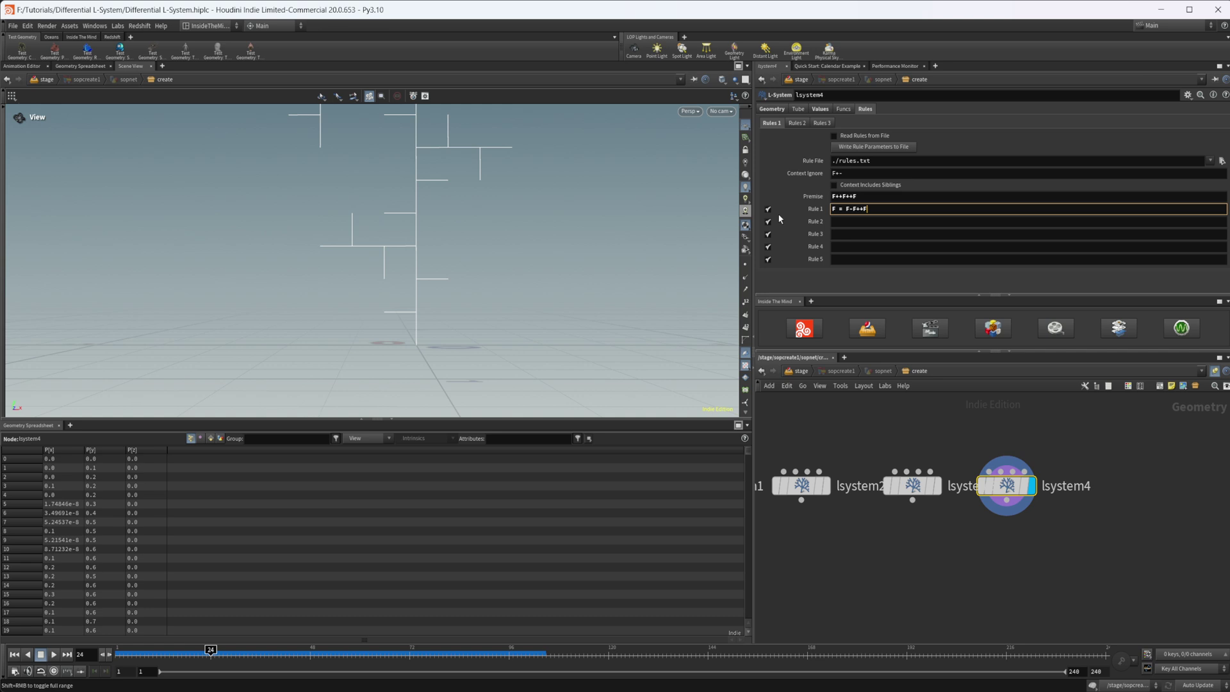
pyautogui.press('Return')
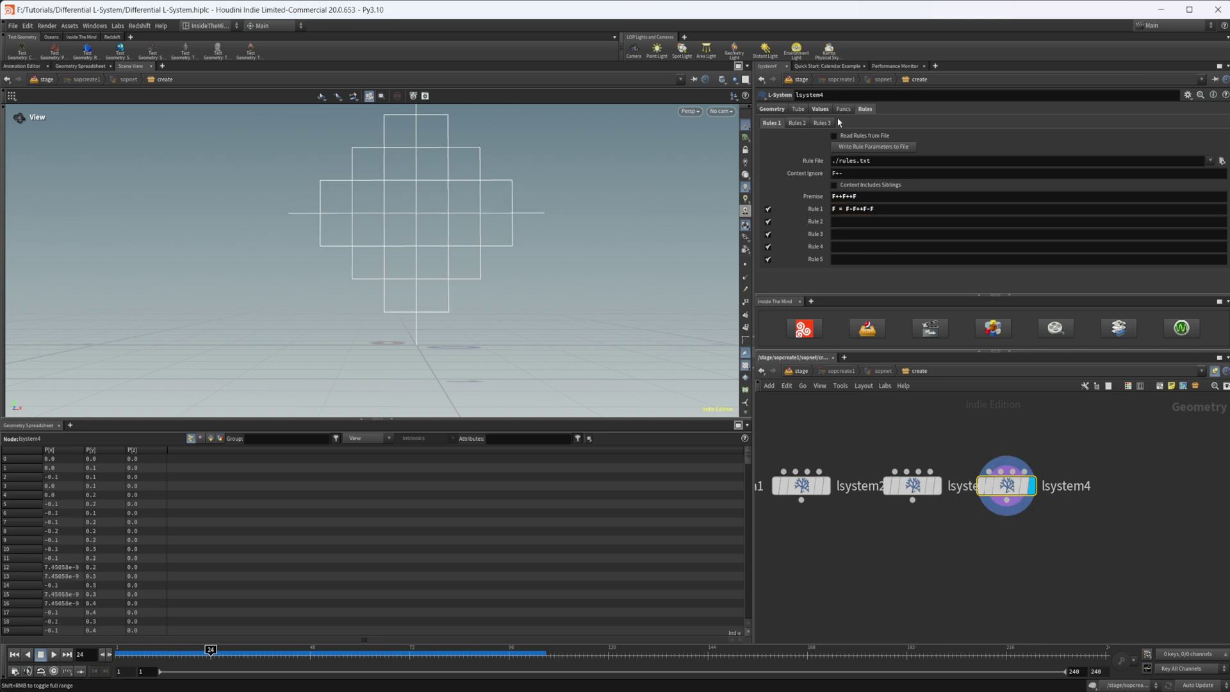
# Set the fourth L-System's Angle to 60 and frame the whole snowflake curve in the viewport.
pyautogui.scroll(-3, 442, 290)
pyautogui.moveTo(418, 210); pyautogui.dragTo(383, 251, button='middle')
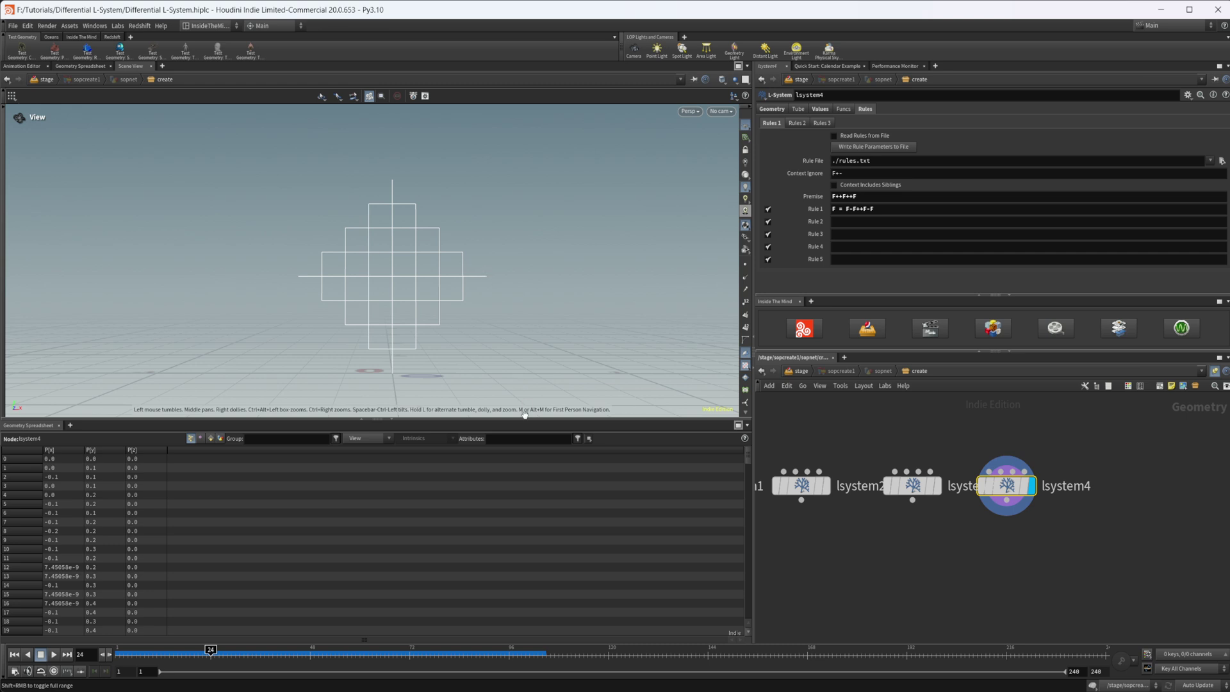
pyautogui.click(824, 109)
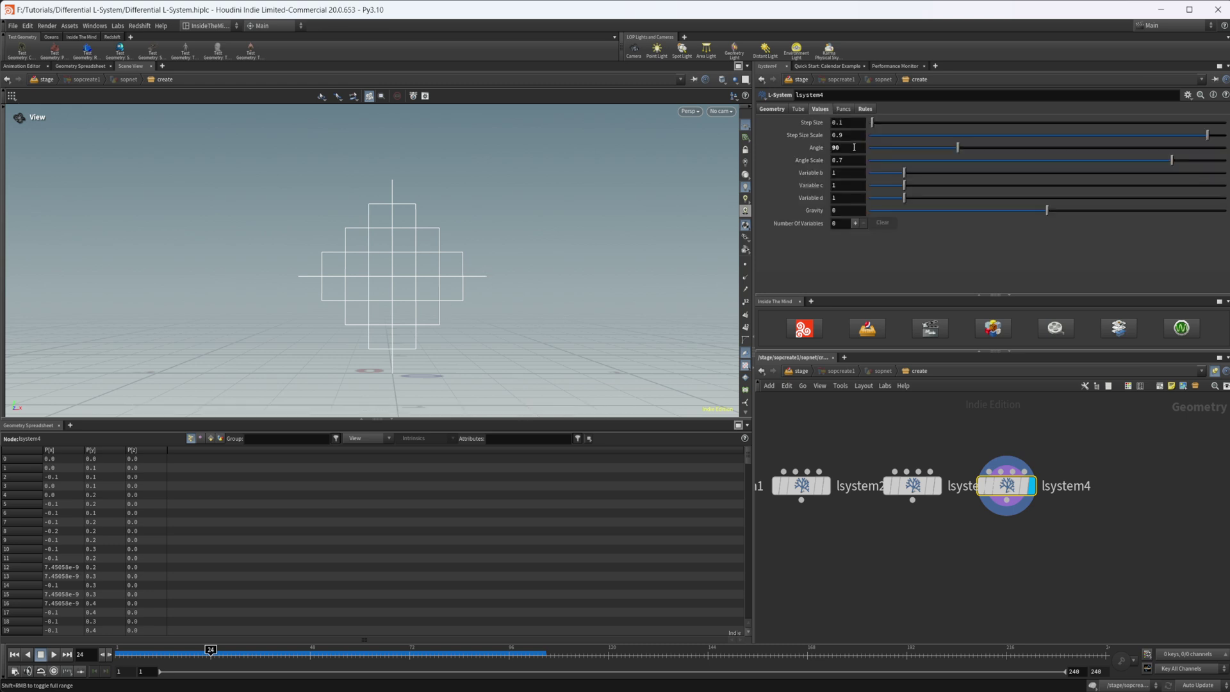
pyautogui.doubleClick(851, 148)
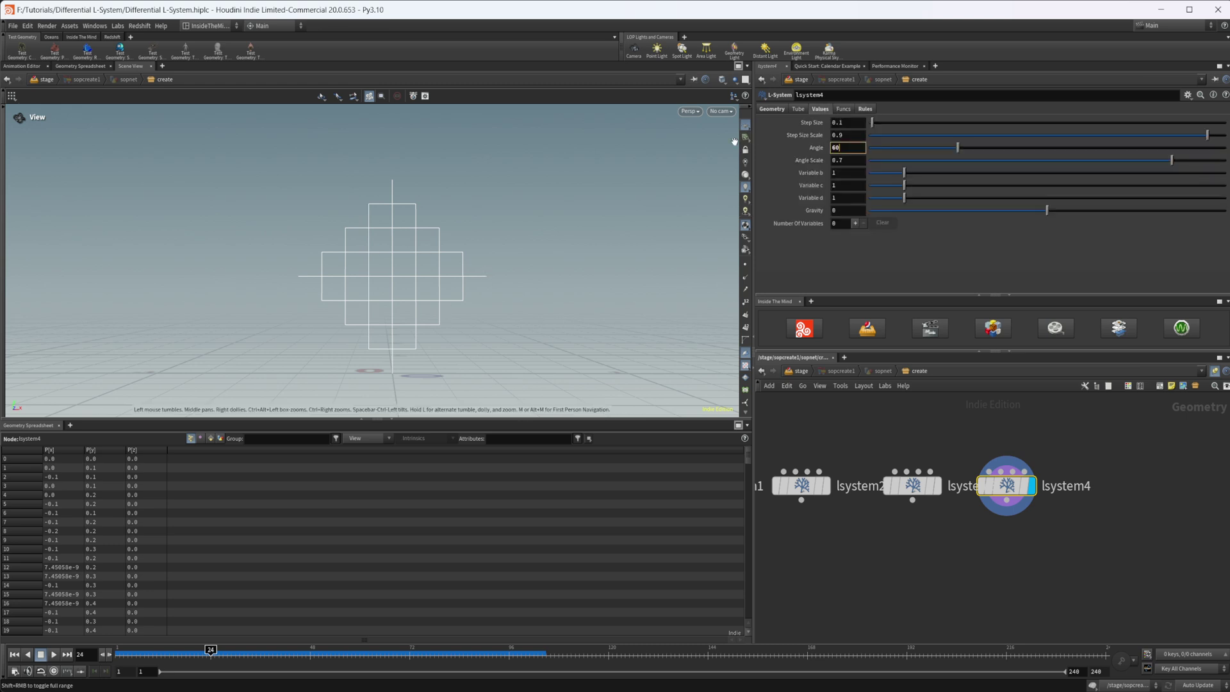
pyautogui.write('60')
pyautogui.press('Return')
pyautogui.scroll(-6, 410, 229)
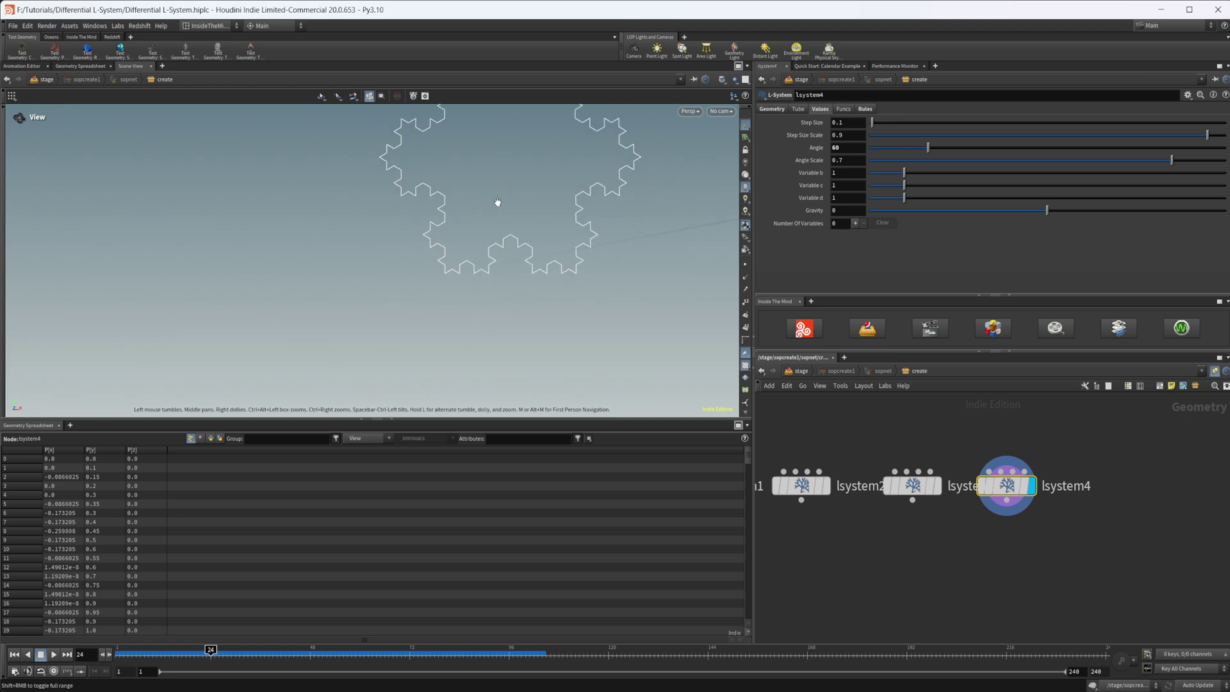
pyautogui.moveTo(496, 205); pyautogui.dragTo(410, 326, button='middle')
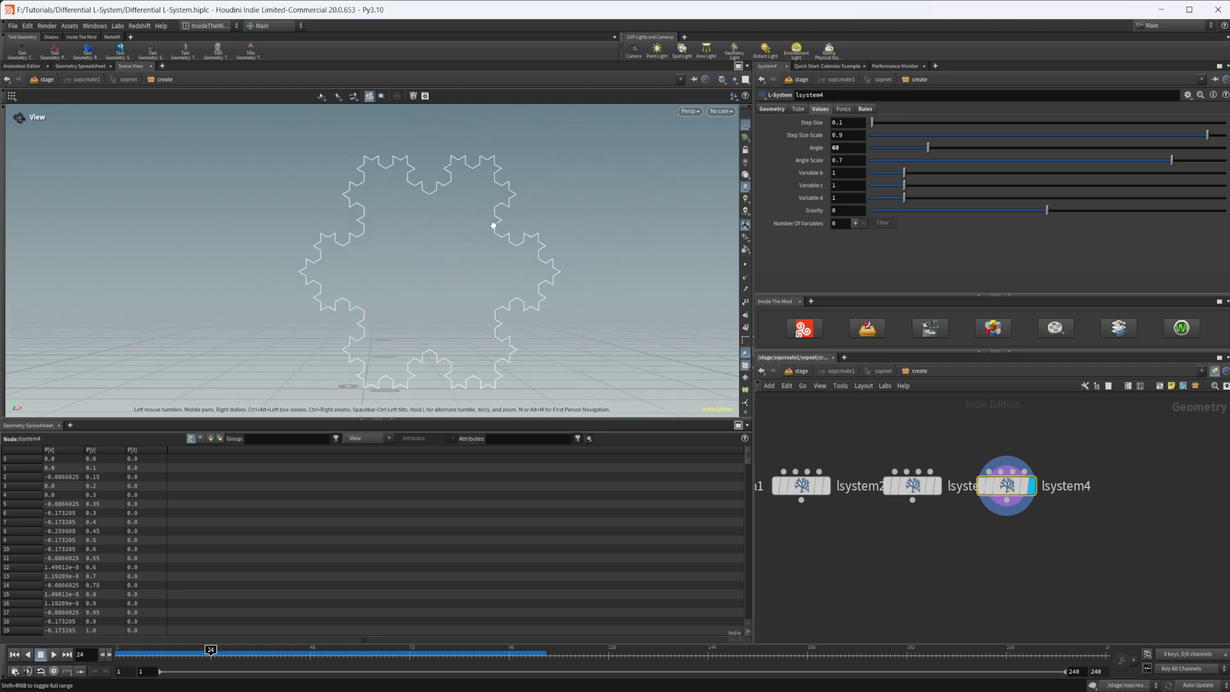
# Add a Transform node below the second L-System, wire that L-System into it and display the Transform.
pyautogui.moveTo(910, 535); pyautogui.dragTo(1079, 502, button='middle')
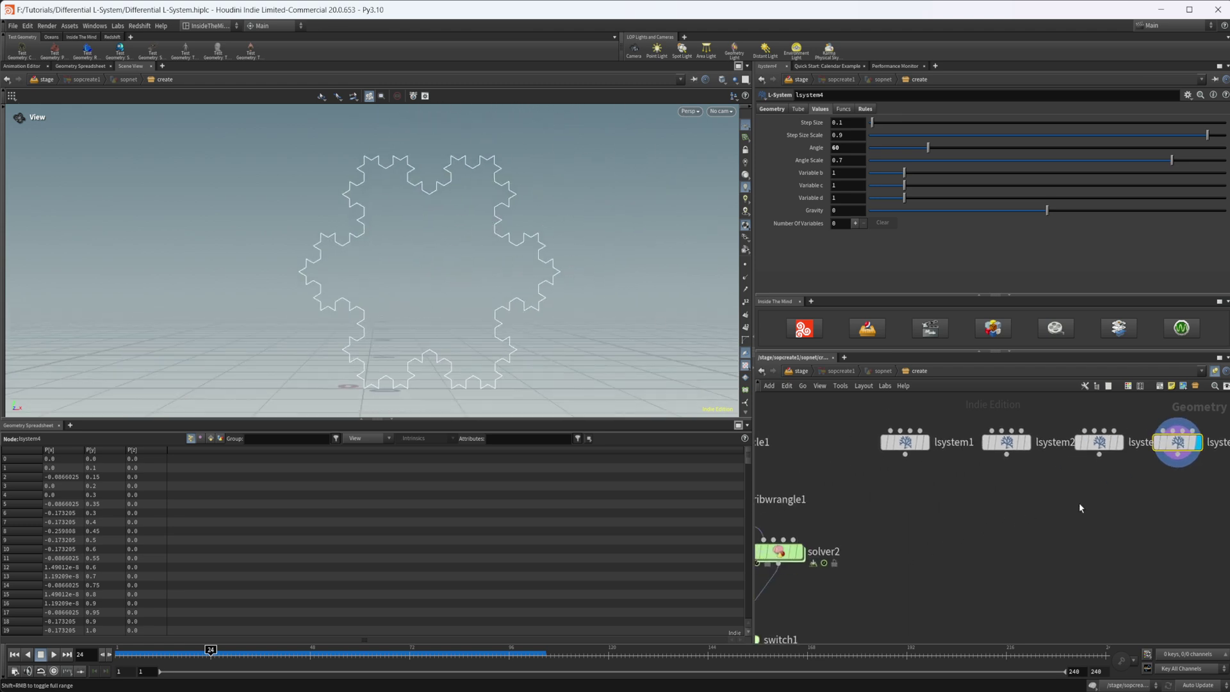
pyautogui.press('Tab')
pyautogui.write('line')
pyautogui.press('Return')
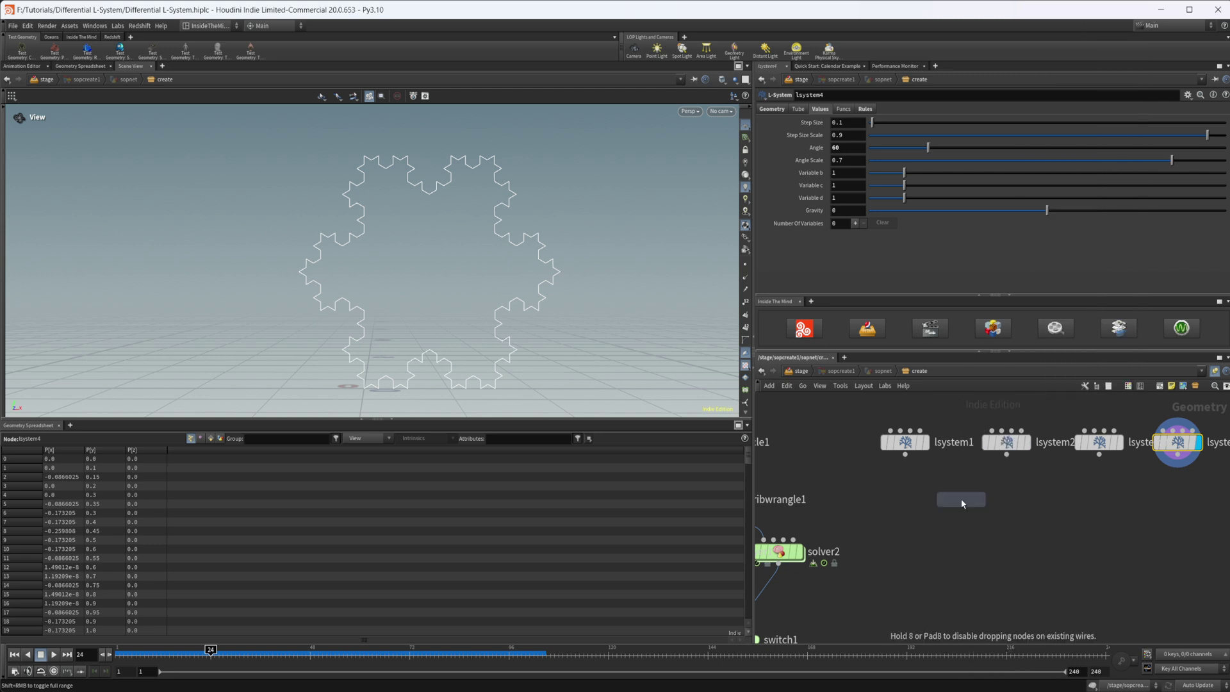
pyautogui.click(961, 504)
pyautogui.moveTo(961, 488); pyautogui.dragTo(1006, 455)
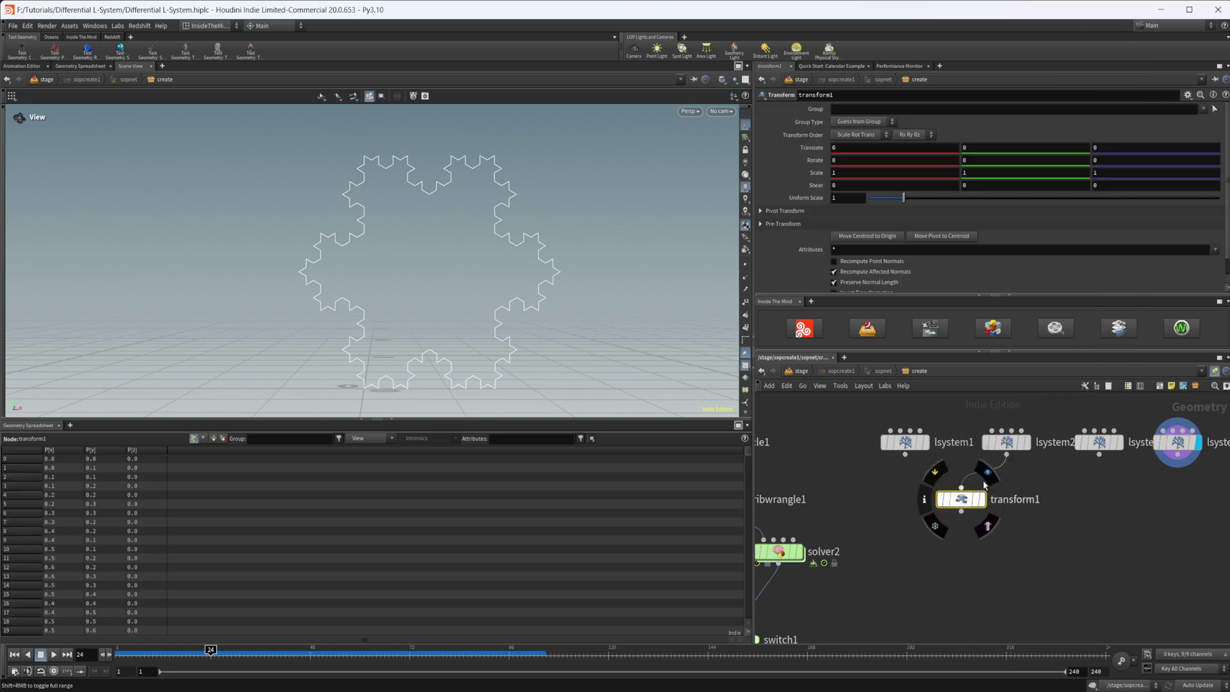
pyautogui.click(988, 473)
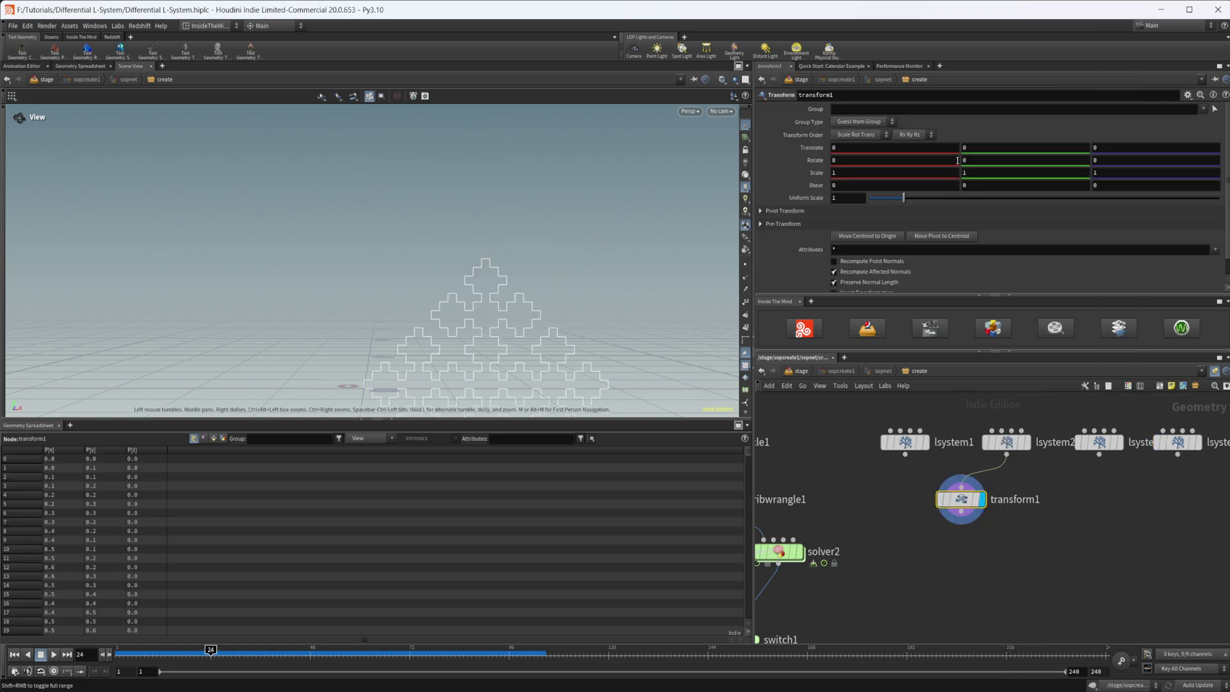
# Set the Transform's X rotation to 90 so the curve lies flat on the ground plane.
pyautogui.moveTo(938, 160)
pyautogui.mouseDown(button='middle')
pyautogui.moveTo(939, 137)
pyautogui.moveTo(954, 137)
pyautogui.moveTo(933, 160)
pyautogui.mouseUp(button='middle')
pyautogui.moveTo(851, 161); pyautogui.dragTo(767, 167)
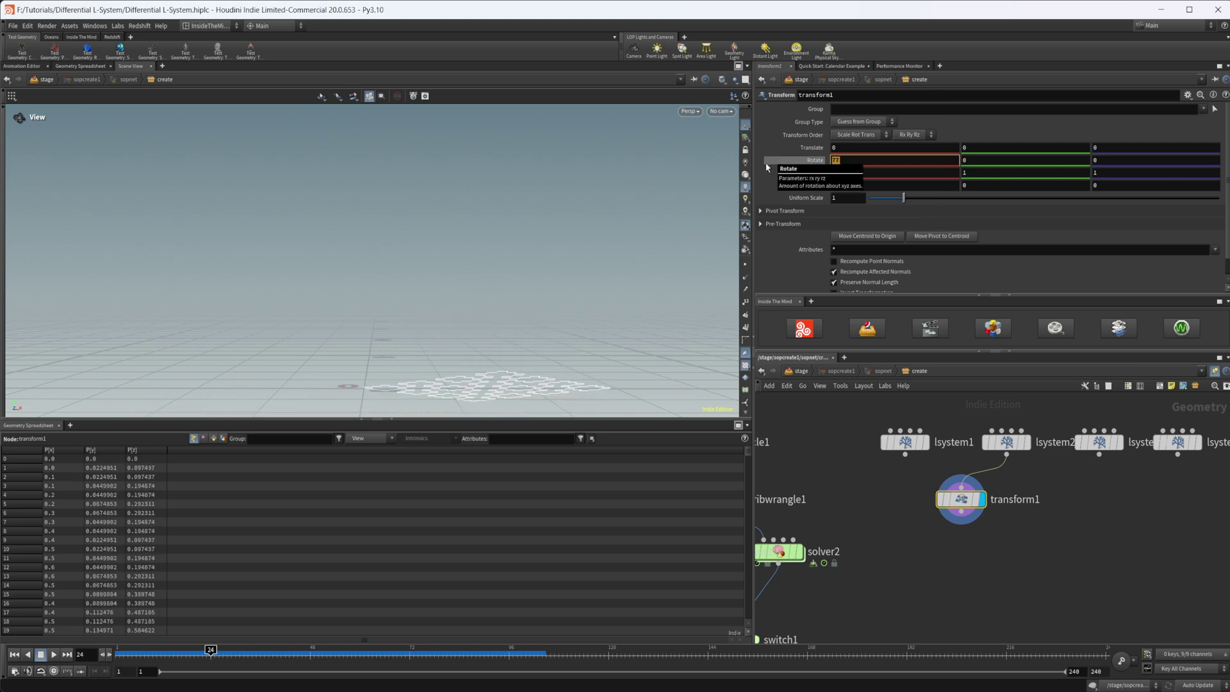
pyautogui.write('90')
pyautogui.press('Return')
pyautogui.moveTo(404, 340); pyautogui.dragTo(365, 260, button='middle')
pyautogui.moveTo(365, 260); pyautogui.dragTo(392, 351)
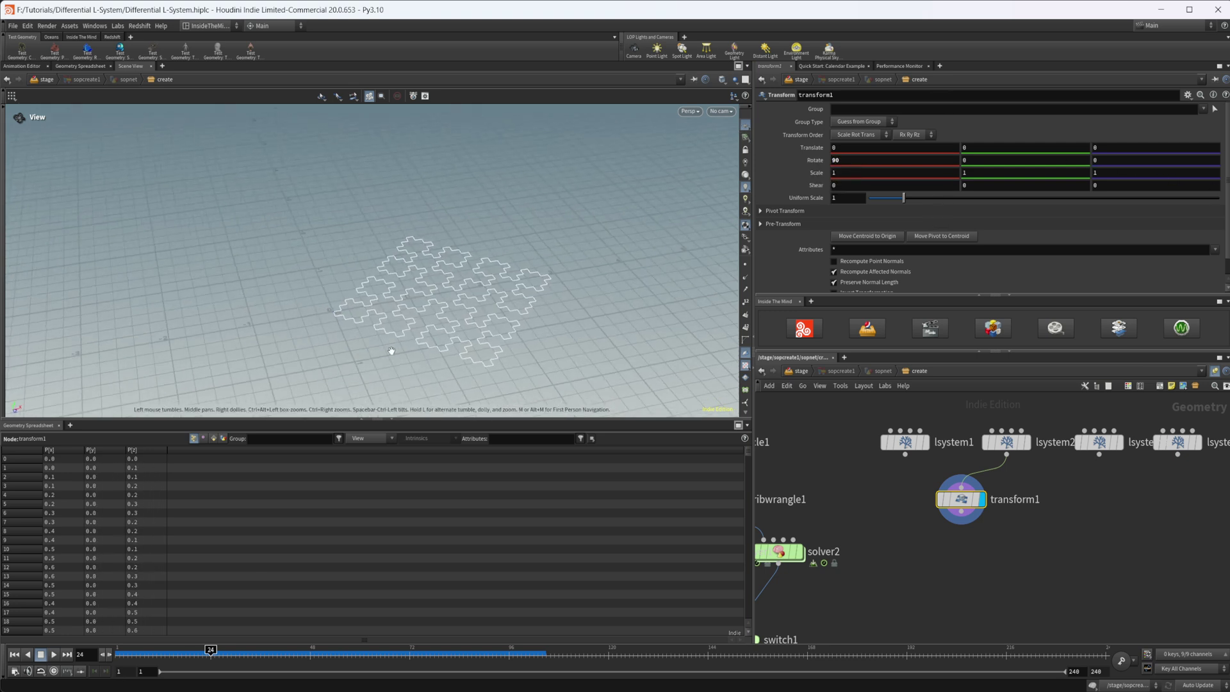
pyautogui.moveTo(455, 321); pyautogui.dragTo(461, 291, button='middle')
# Connect the Transform output to the first input of attribwrangle1, replacing the circle, and display solver1.
pyautogui.moveTo(1028, 556); pyautogui.dragTo(1130, 559, button='middle')
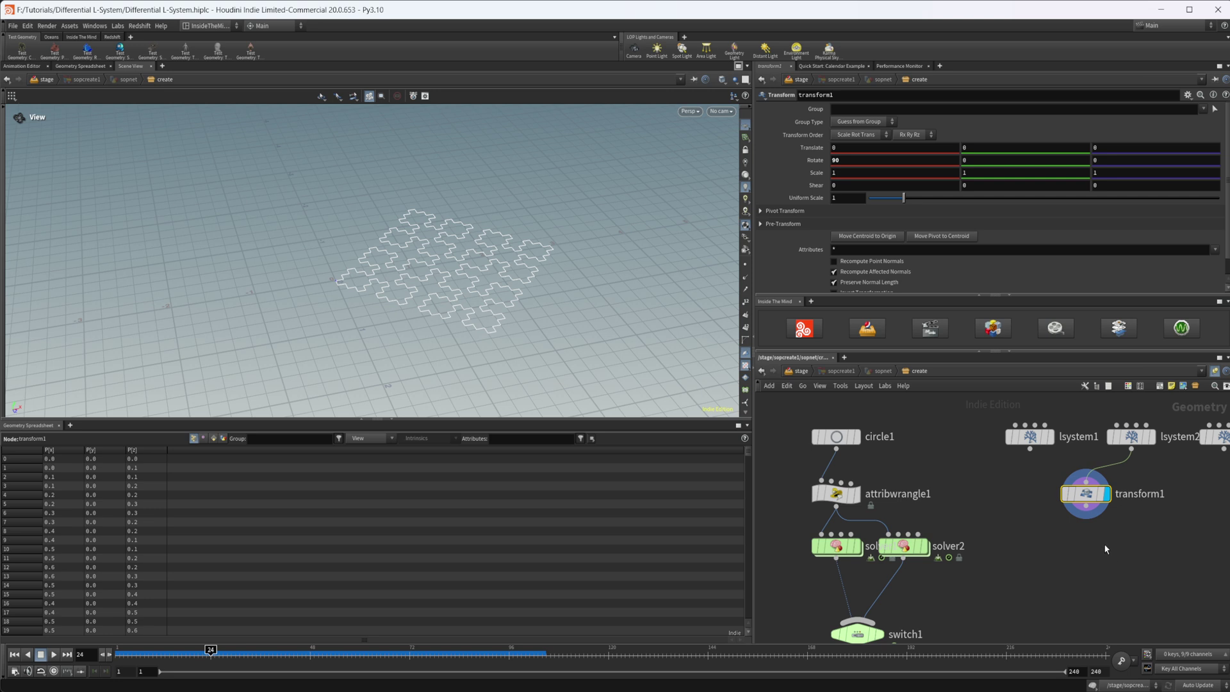
pyautogui.moveTo(1086, 518); pyautogui.dragTo(823, 480)
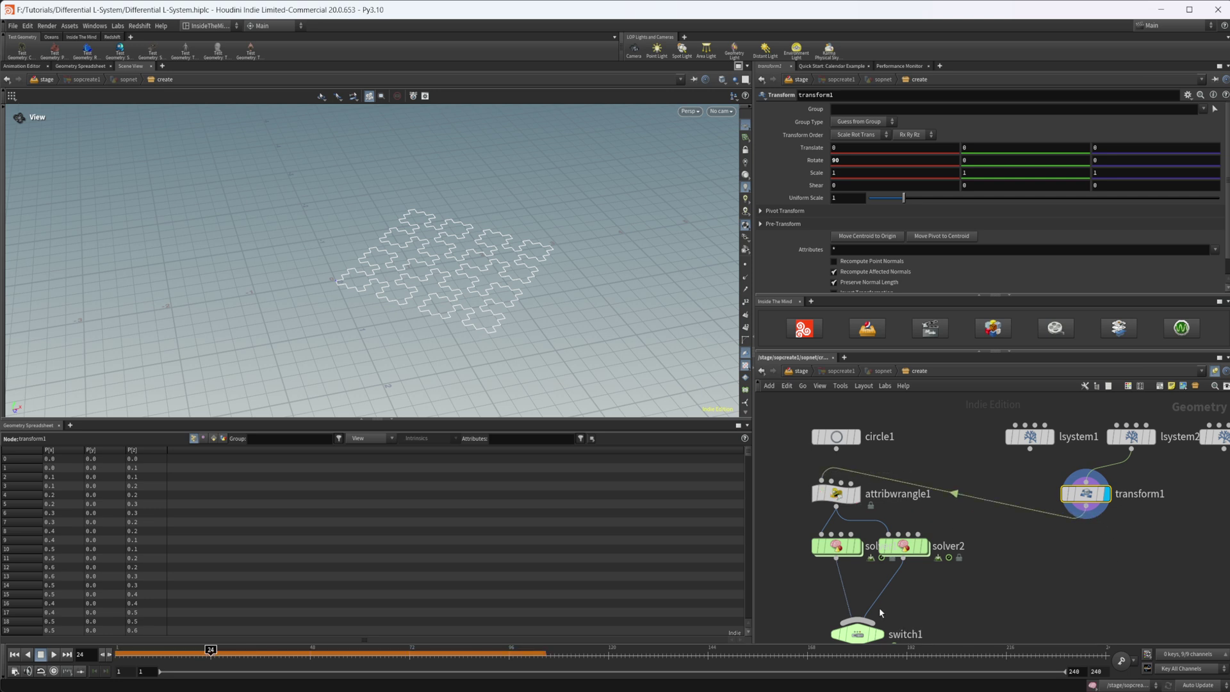
pyautogui.moveTo(871, 593); pyautogui.dragTo(865, 553, button='middle')
pyautogui.click(879, 566)
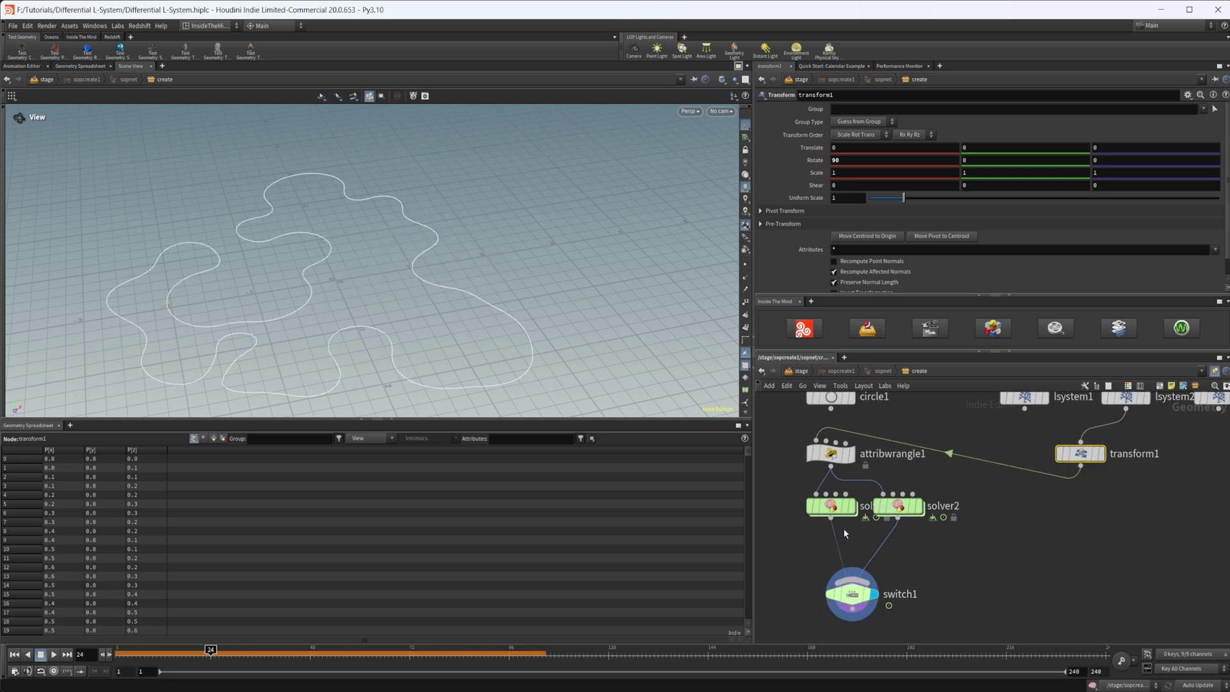
pyautogui.click(857, 479)
pyautogui.click(831, 506)
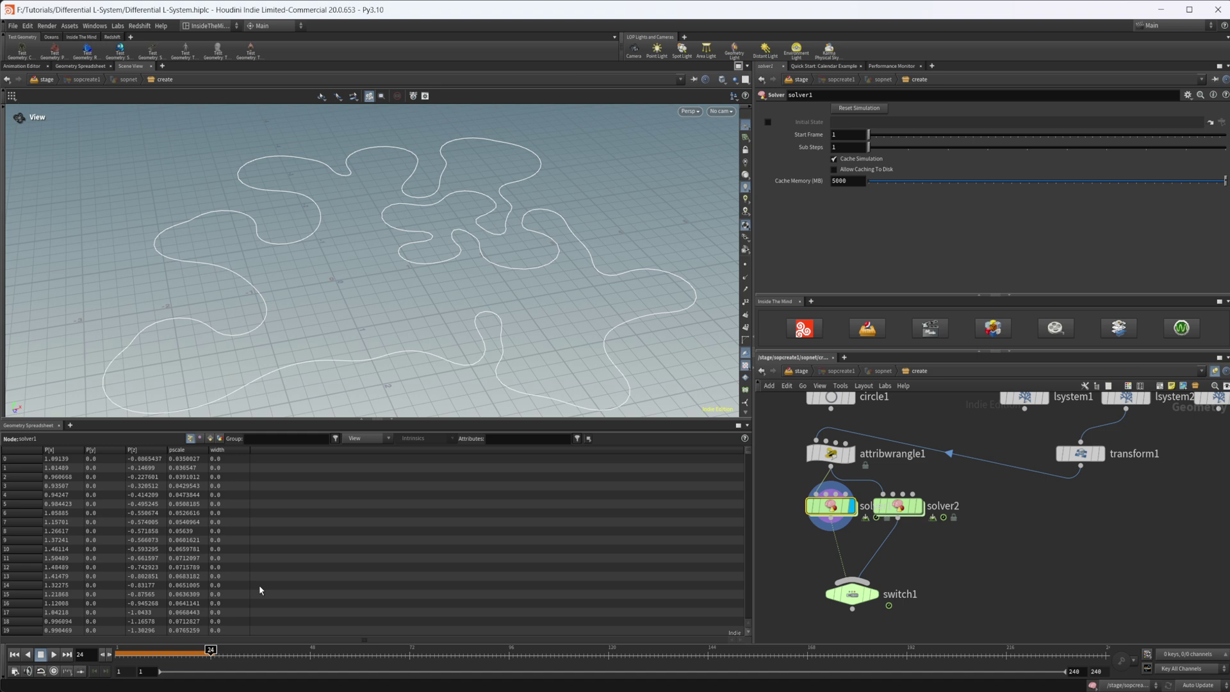
# Play the solver1 simulation from frame 1 and scrub the timeline to frame 60 to examine the curve growth.
pyautogui.click(14, 654)
pyautogui.moveTo(403, 329); pyautogui.dragTo(419, 302)
pyautogui.scroll(-4, 416, 301)
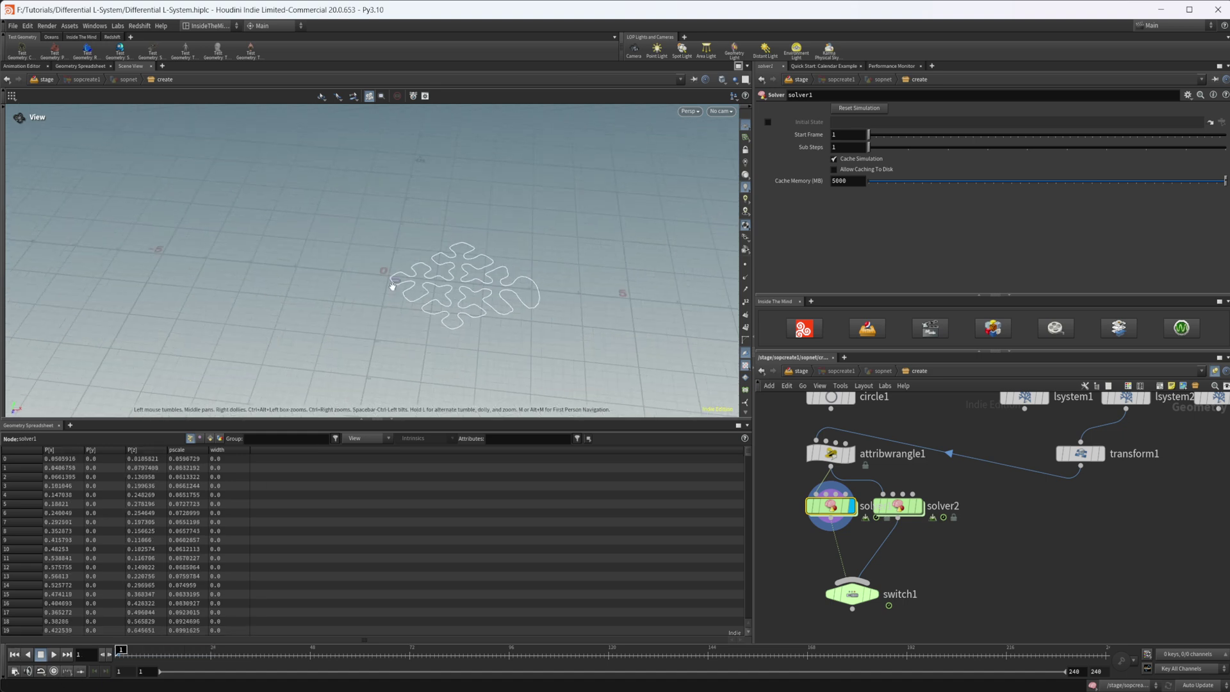
pyautogui.moveTo(393, 282); pyautogui.dragTo(314, 293, button='middle')
pyautogui.click(53, 654)
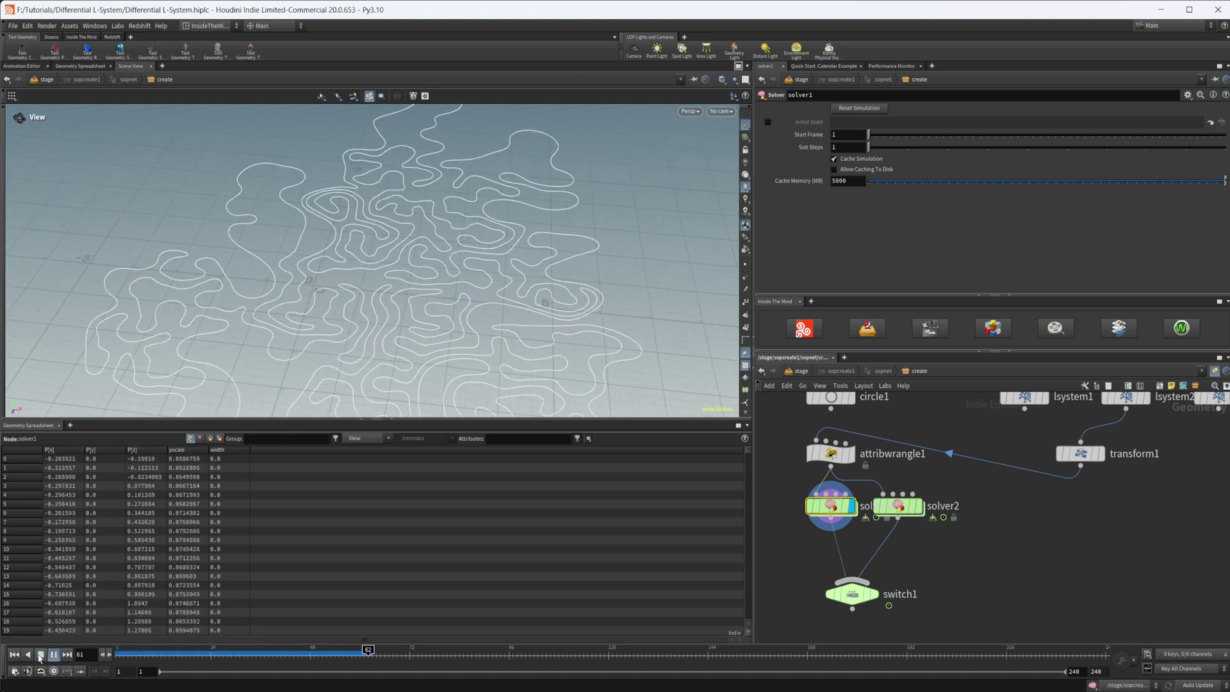
pyautogui.scroll(-5, 315, 302)
pyautogui.moveTo(316, 301); pyautogui.dragTo(369, 279)
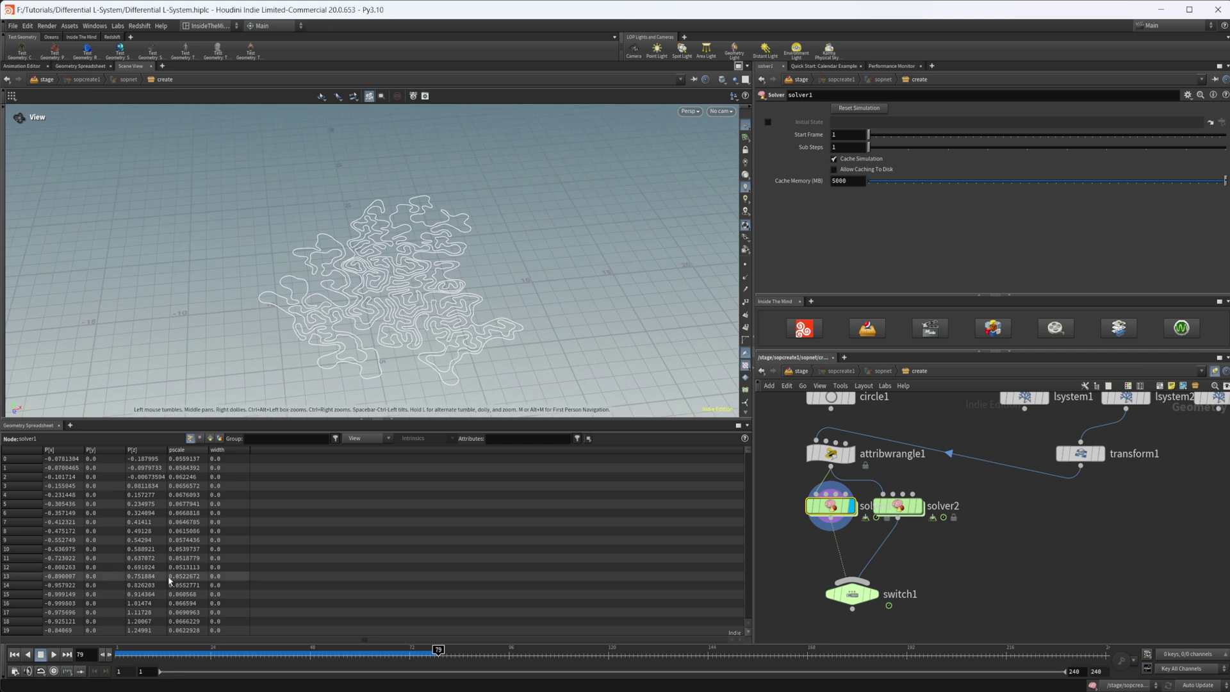
pyautogui.moveTo(192, 653); pyautogui.dragTo(359, 653)
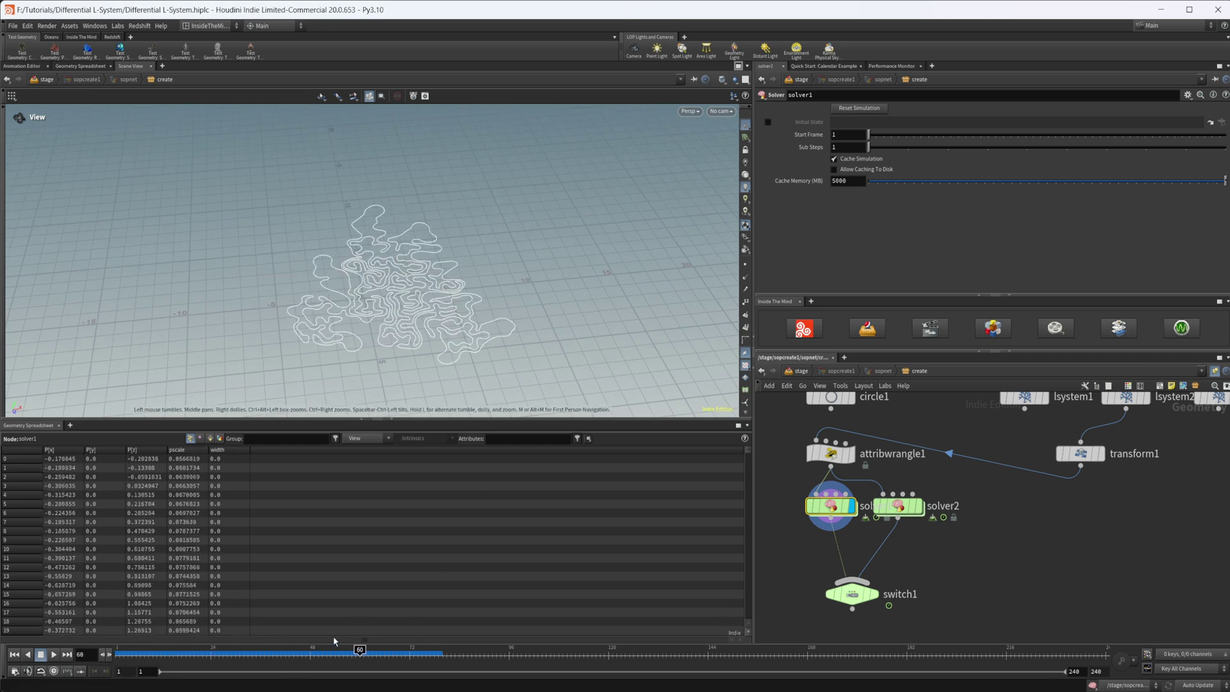
# Scrub the solver1 simulation back to frame 3 and forward to frame 48 to compare the growth stages.
pyautogui.moveTo(360, 651); pyautogui.dragTo(123, 660)
pyautogui.moveTo(409, 338); pyautogui.dragTo(388, 304)
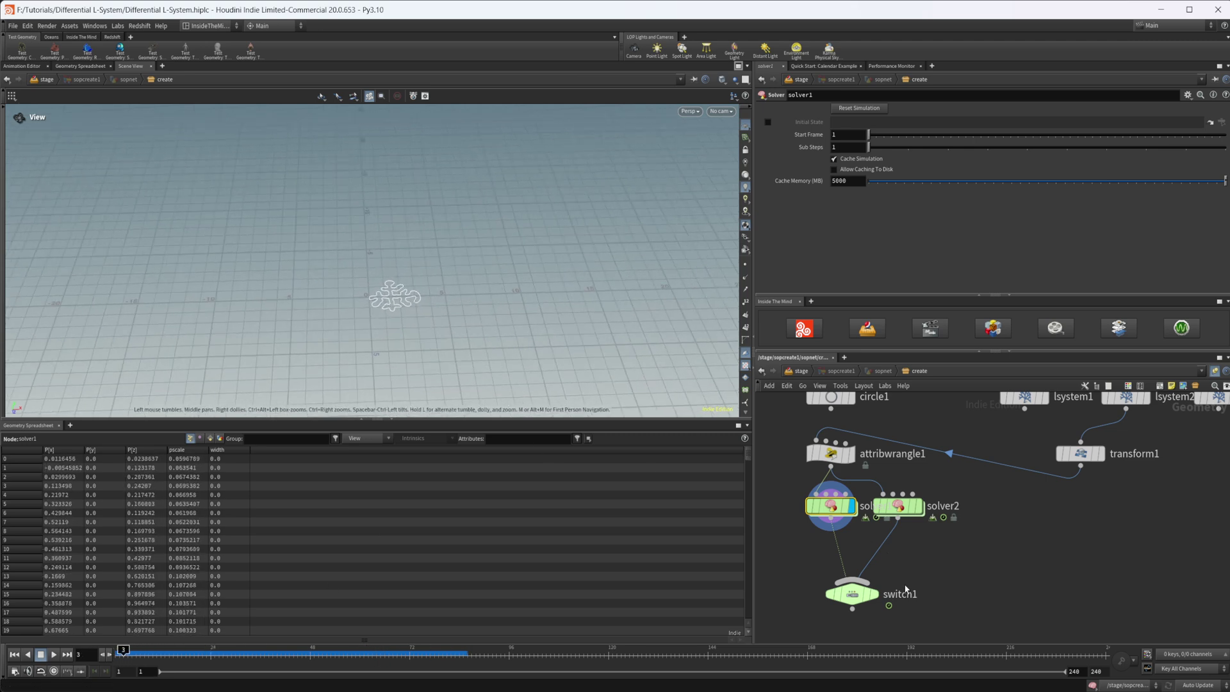
pyautogui.moveTo(905, 590); pyautogui.dragTo(954, 576, button='middle')
pyautogui.moveTo(217, 651); pyautogui.dragTo(310, 653)
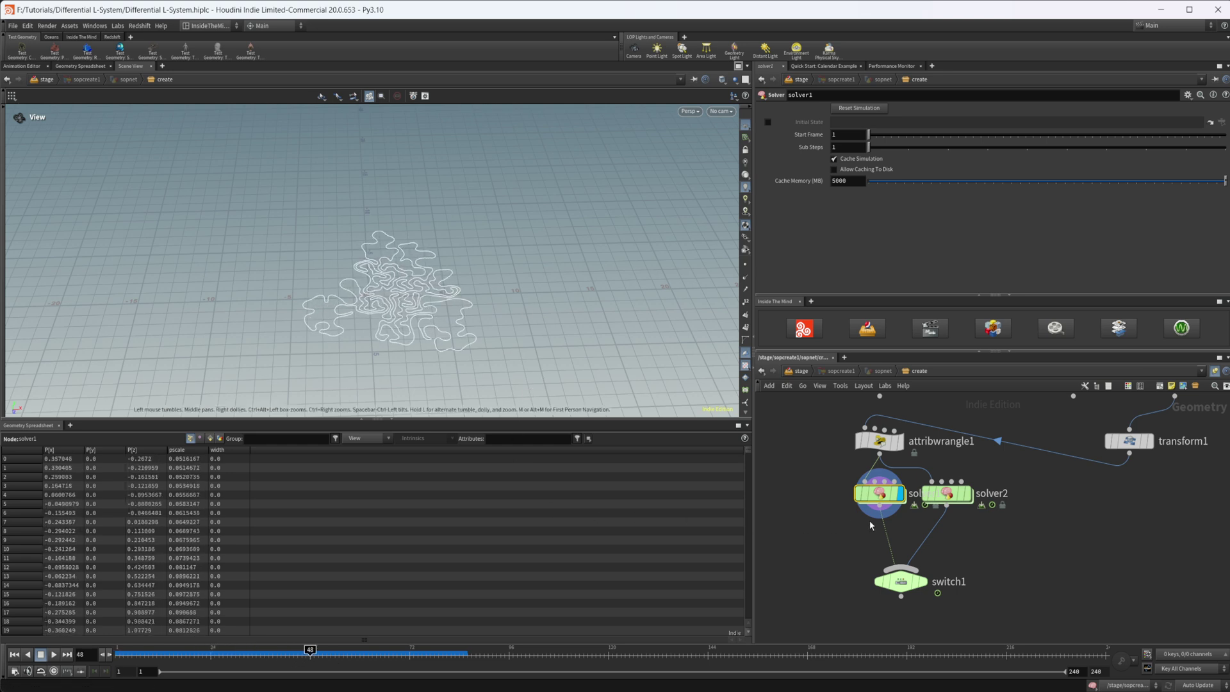
# Wire lsystem3 into transform1 in place of lsystem2, play the growth simulation from frame 1 and return to the first frame.
pyautogui.moveTo(1054, 515); pyautogui.dragTo(985, 538, button='middle')
pyautogui.moveTo(1061, 514); pyautogui.dragTo(1009, 529, button='middle')
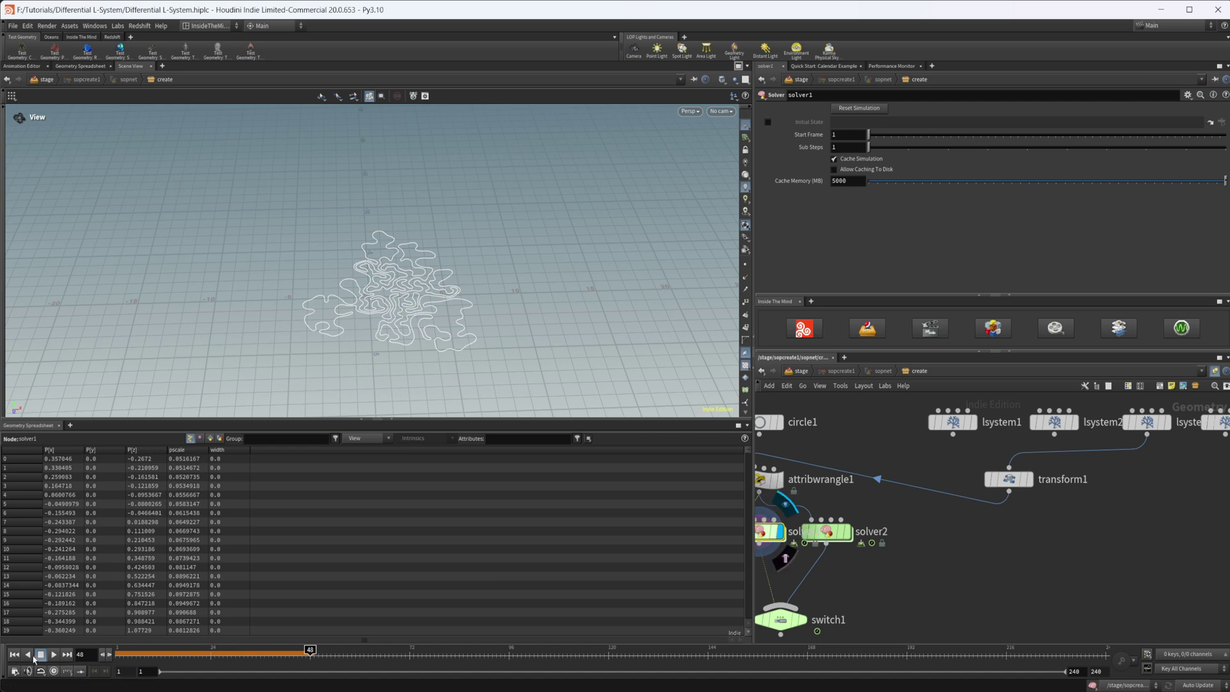
pyautogui.click(14, 654)
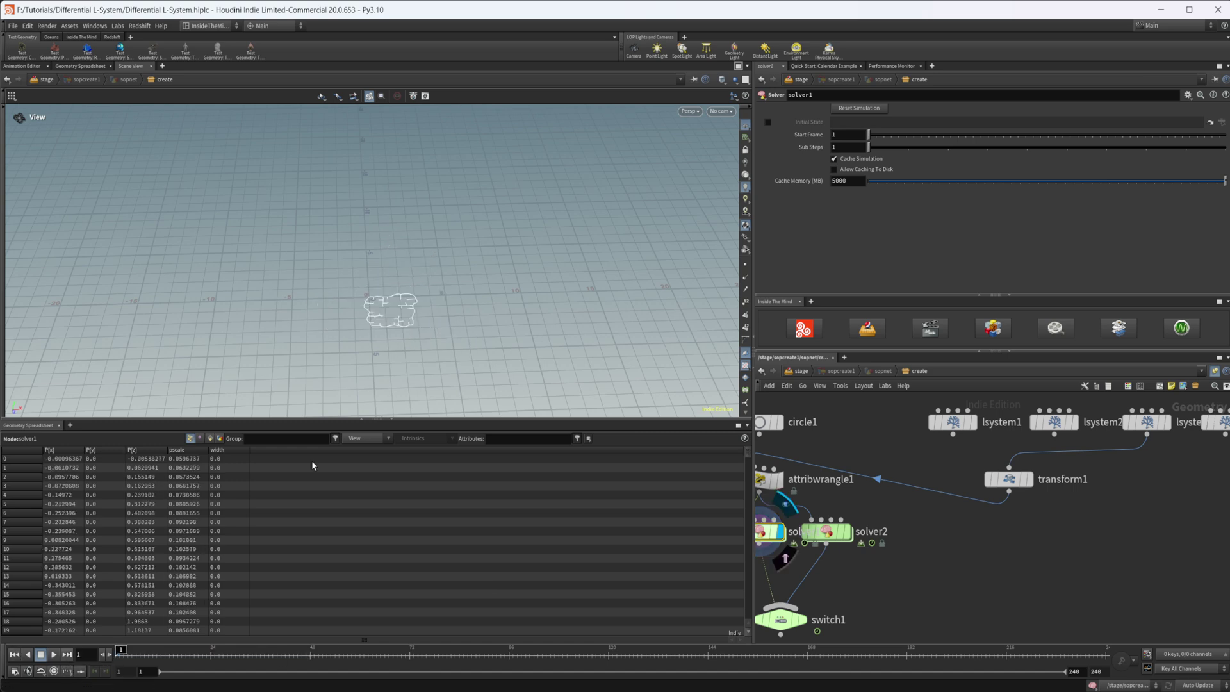
pyautogui.scroll(5, 501, 294)
pyautogui.moveTo(365, 329); pyautogui.dragTo(458, 277, button='middle')
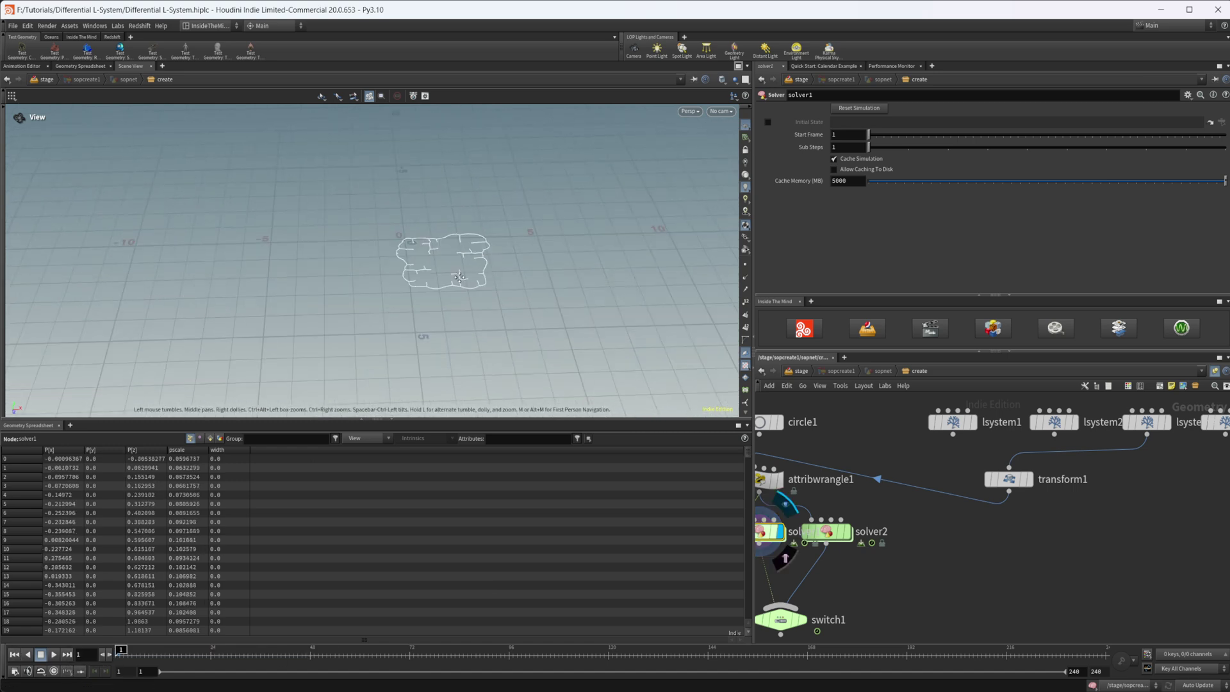
pyautogui.click(53, 654)
pyautogui.click(40, 654)
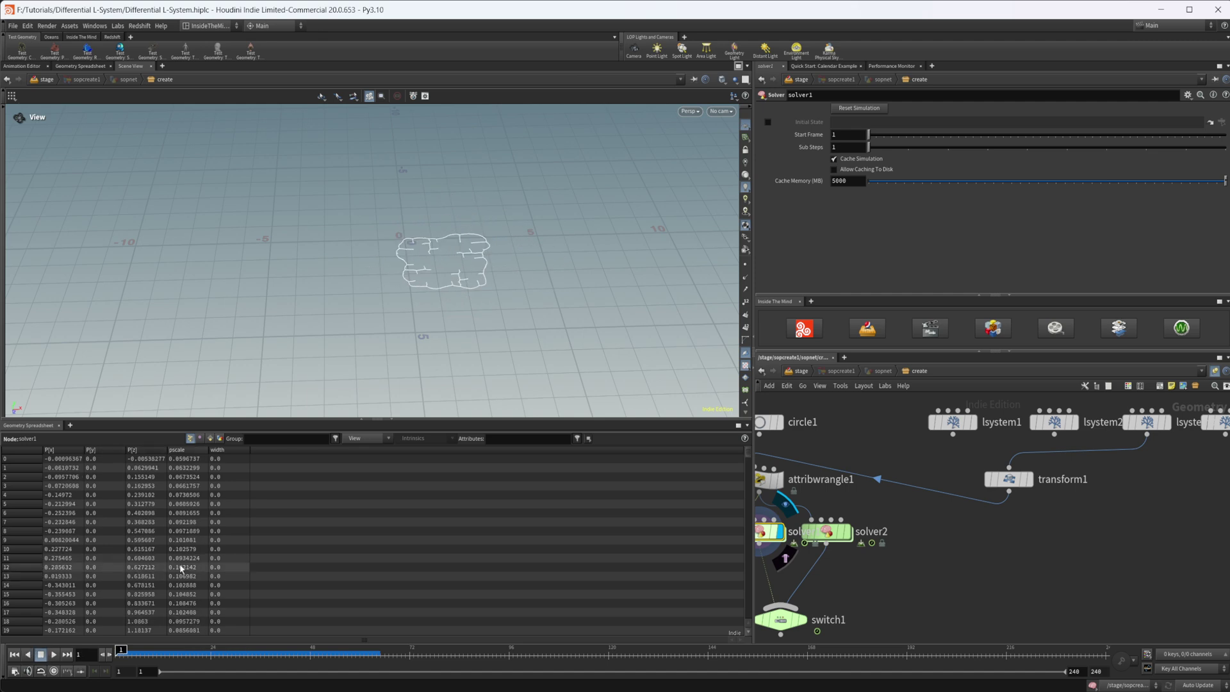
pyautogui.click(53, 654)
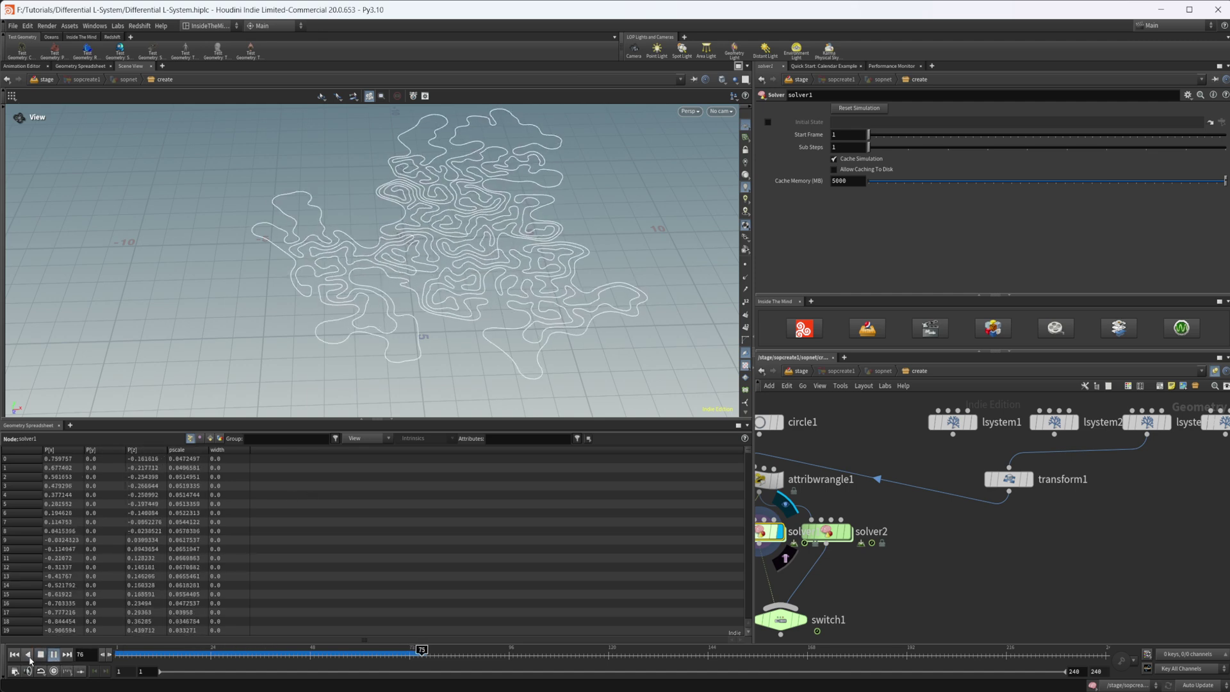
pyautogui.hotkey('ctrl', 'Up')
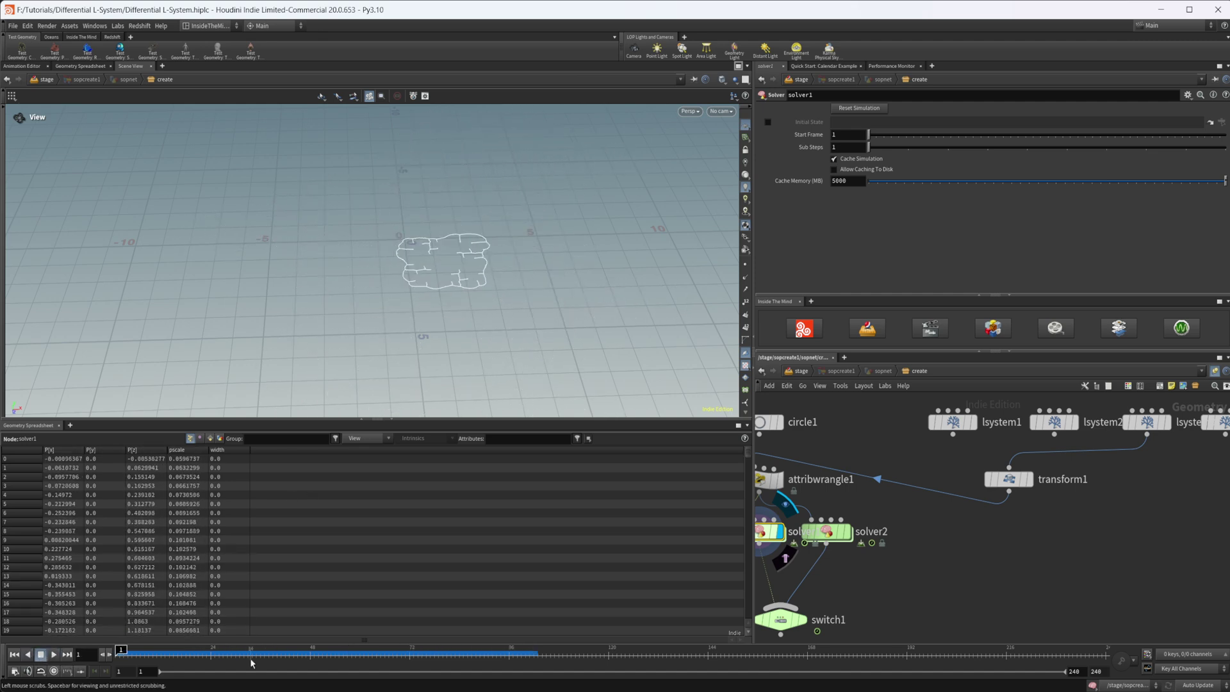
# Scrub the lsystem3-based simulation forward to frame 96 and back to frame 41 to examine the growth.
pyautogui.moveTo(252, 656); pyautogui.dragTo(509, 656)
pyautogui.scroll(-1, 575, 320)
pyautogui.scroll(-5, 575, 319)
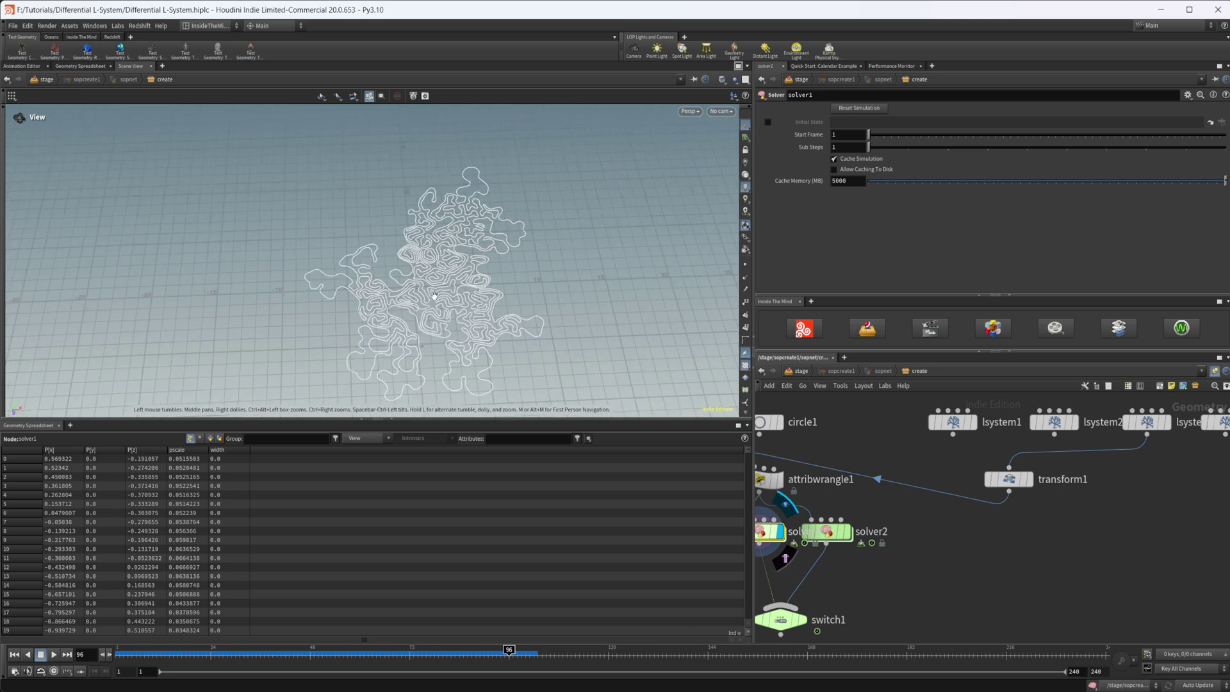
pyautogui.moveTo(323, 647); pyautogui.dragTo(282, 683)
# Wire lsystem4 into transform1 in place of lsystem3, then play the simulation from frame 1 and stop at frame 145.
pyautogui.moveTo(1081, 533); pyautogui.dragTo(989, 552, button='middle')
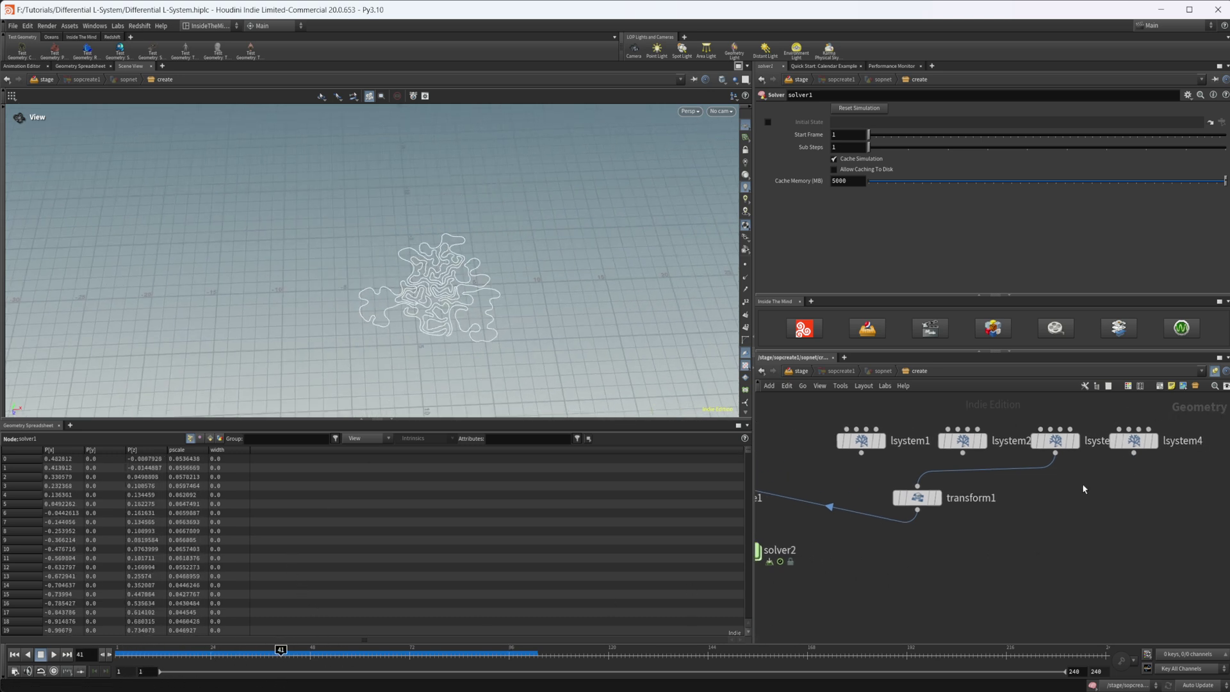
pyautogui.moveTo(1133, 453); pyautogui.dragTo(945, 498)
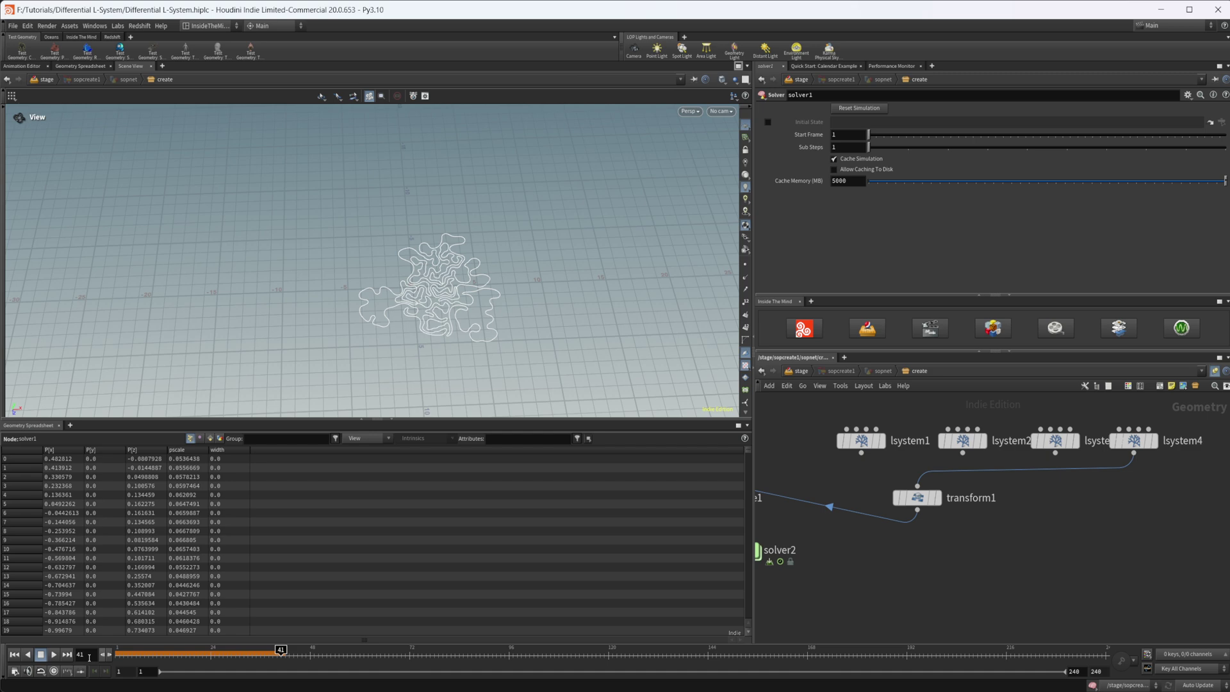
pyautogui.click(14, 654)
pyautogui.click(56, 654)
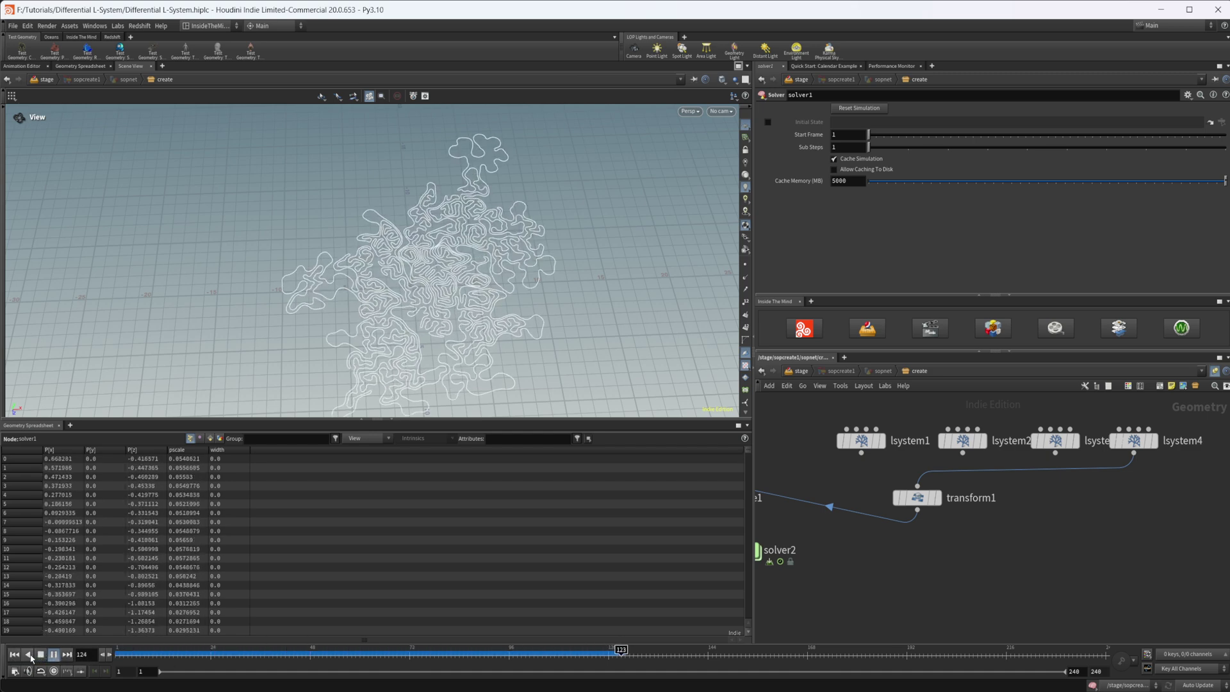
pyautogui.click(42, 655)
pyautogui.moveTo(473, 277); pyautogui.dragTo(479, 233)
pyautogui.scroll(-3, 1111, 525)
# Display lsystem2 to examine its curve up close.
pyautogui.moveTo(1054, 534); pyautogui.dragTo(1132, 505, button='middle')
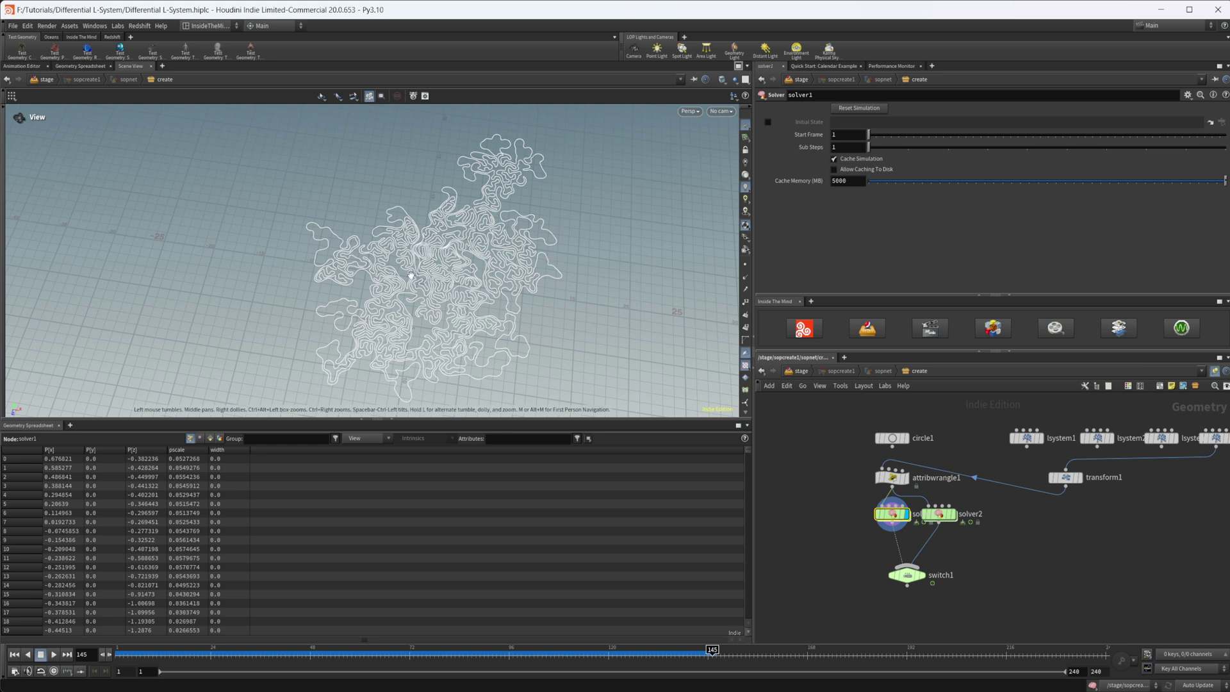
pyautogui.moveTo(1063, 453); pyautogui.dragTo(935, 448, button='middle')
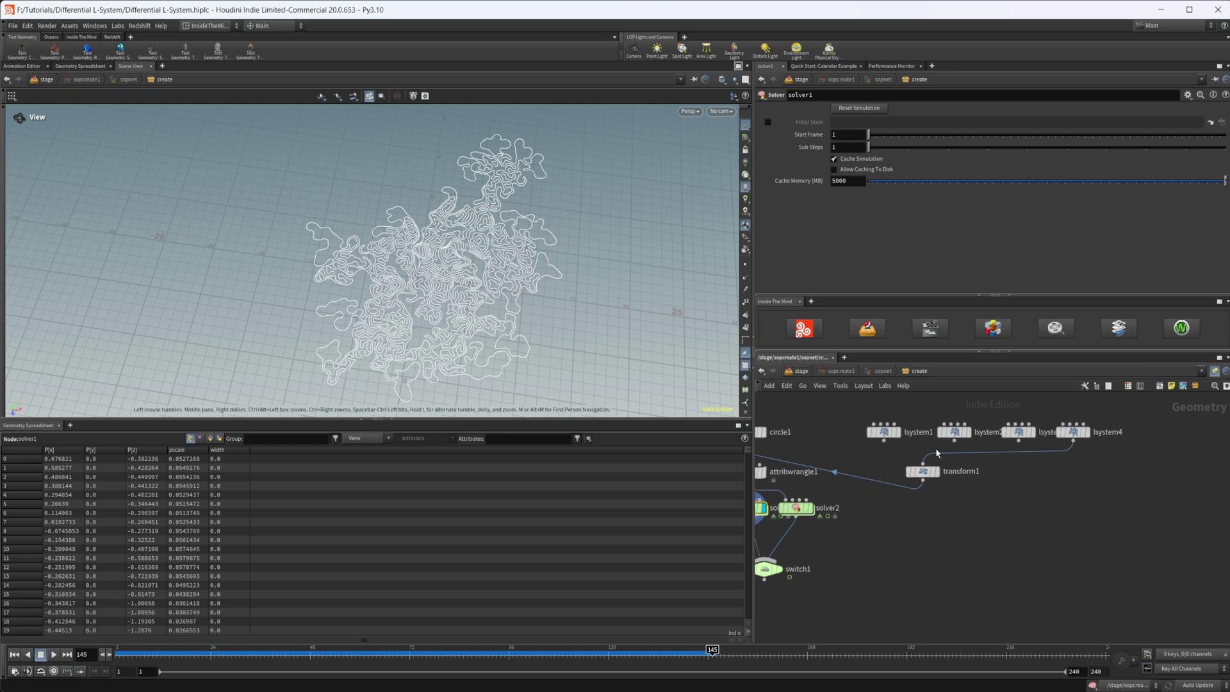
pyautogui.scroll(2, 938, 447)
pyautogui.click(968, 432)
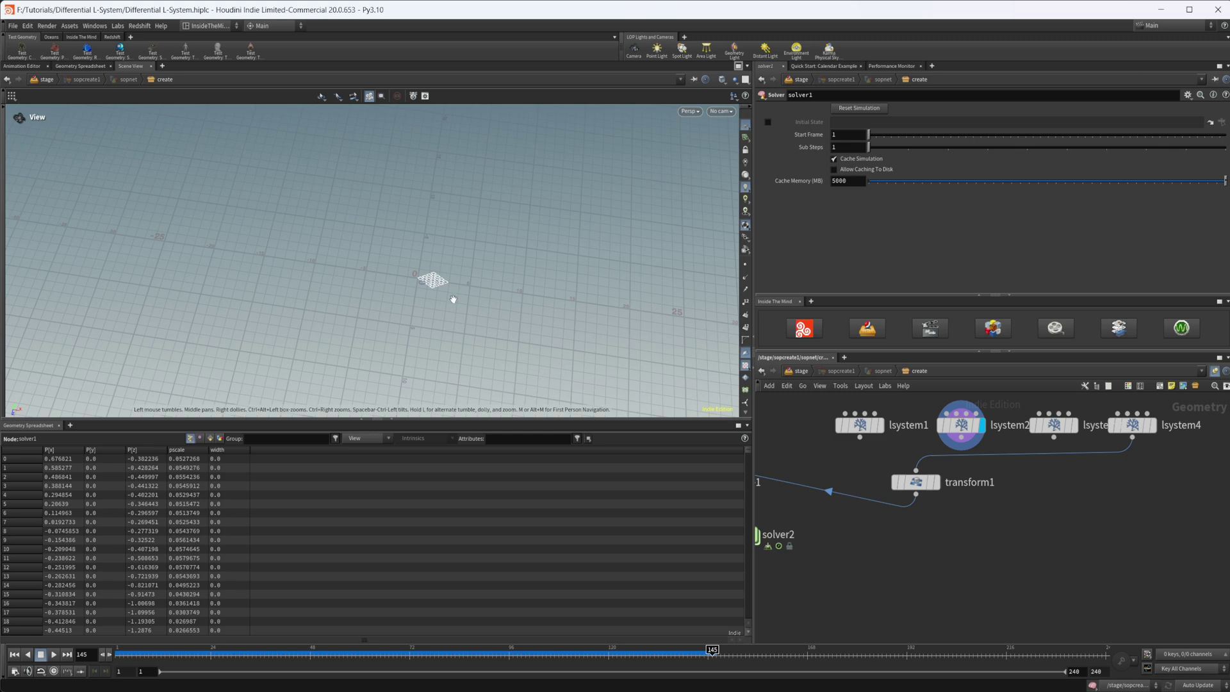
pyautogui.scroll(5, 434, 312)
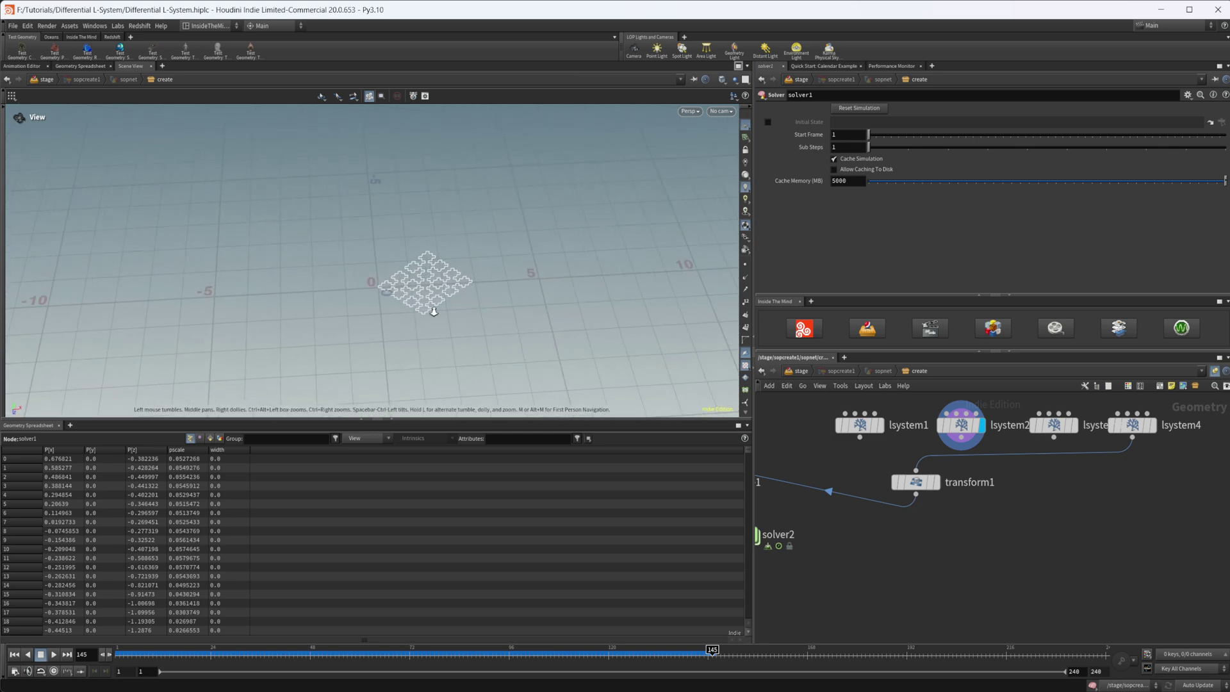
pyautogui.scroll(3, 434, 312)
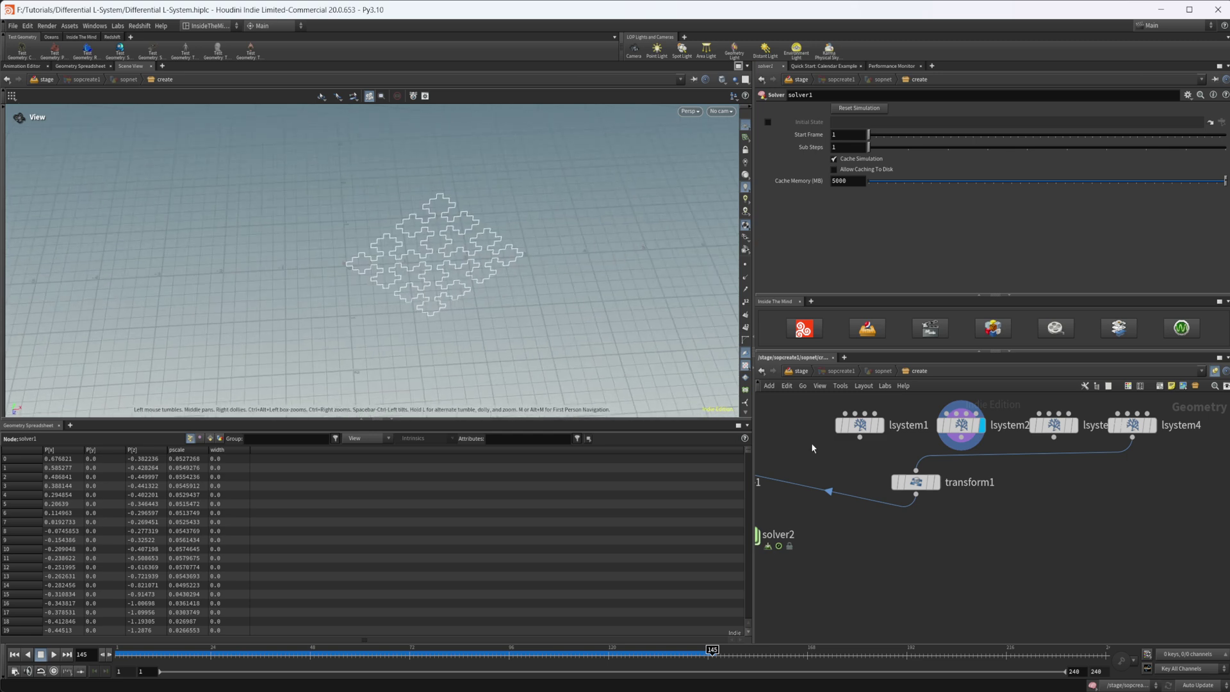
# Display transform1 and wire lsystem2 into it in place of lsystem4.
pyautogui.click(907, 485)
pyautogui.click(937, 482)
pyautogui.moveTo(957, 454); pyautogui.dragTo(961, 438)
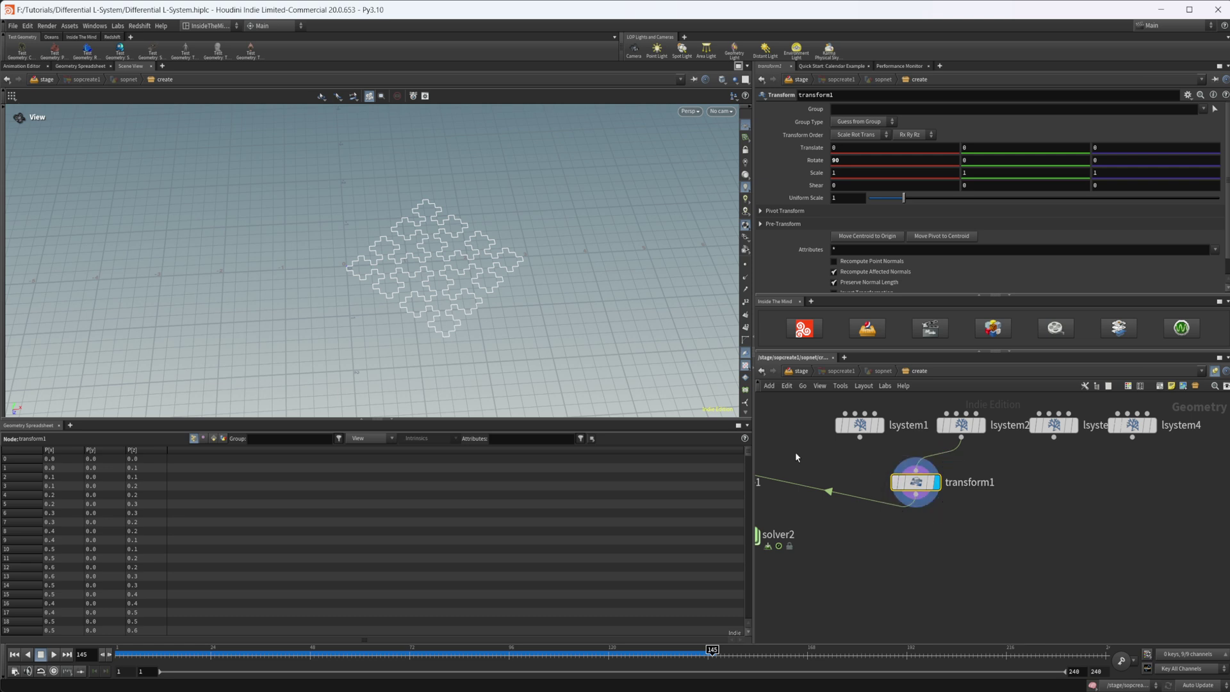
pyautogui.scroll(5, 378, 253)
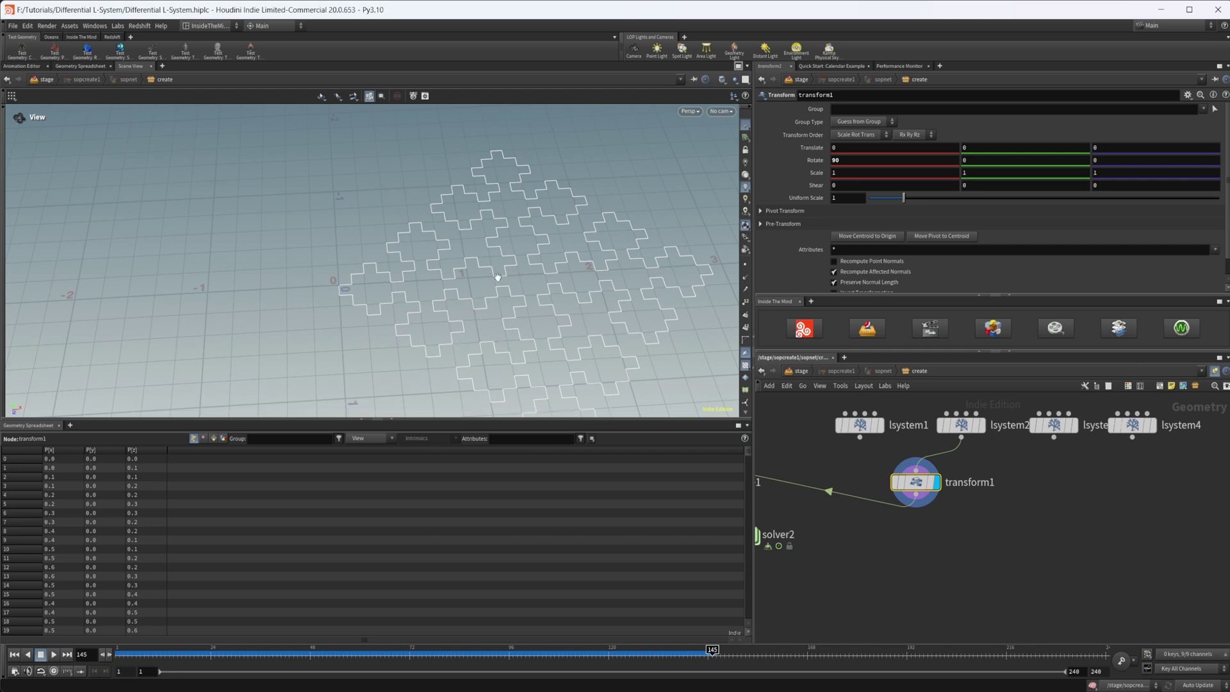
pyautogui.moveTo(498, 272); pyautogui.dragTo(401, 248)
pyautogui.moveTo(401, 248); pyautogui.dragTo(399, 249, button='right')
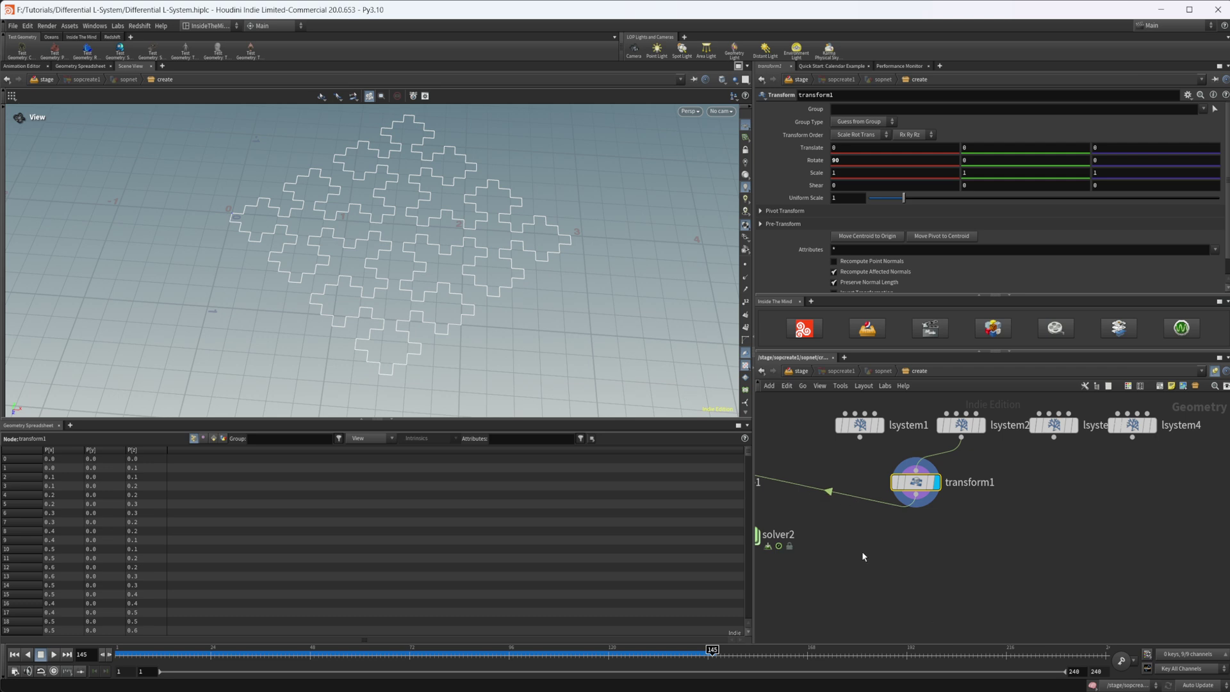
# Display lsystem2 and open its rules to examine the premise and Rule 1.
pyautogui.press('h')
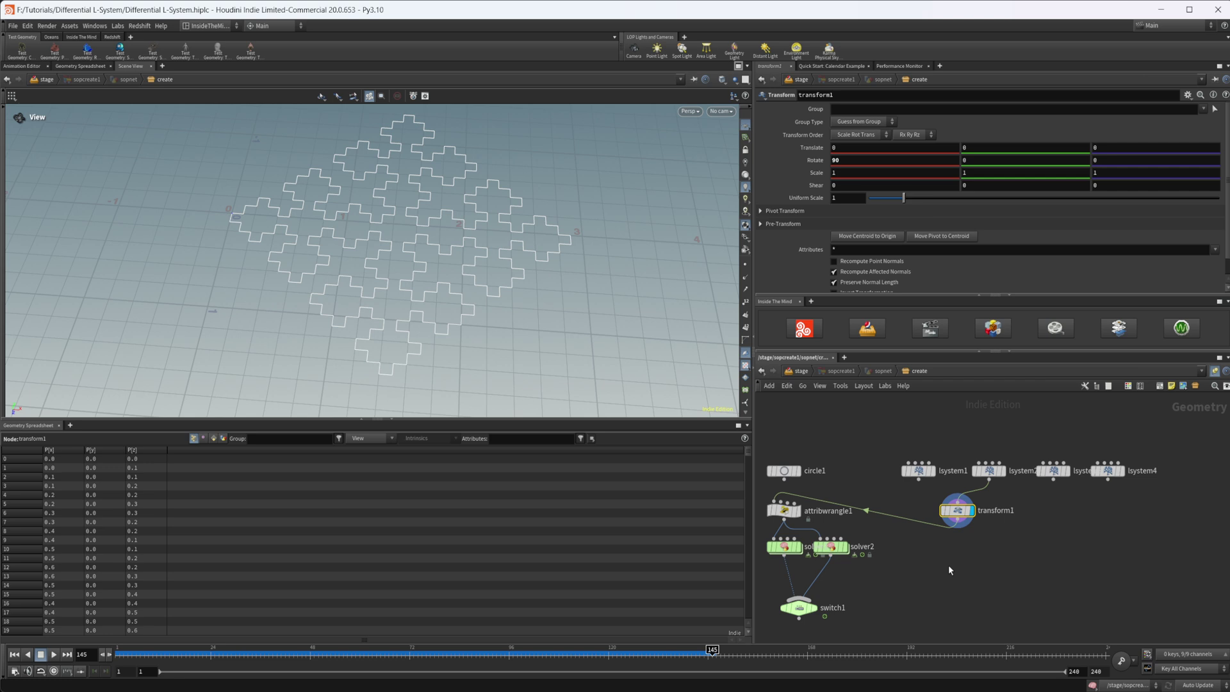
pyautogui.scroll(-2, 943, 558)
pyautogui.scroll(3, 931, 594)
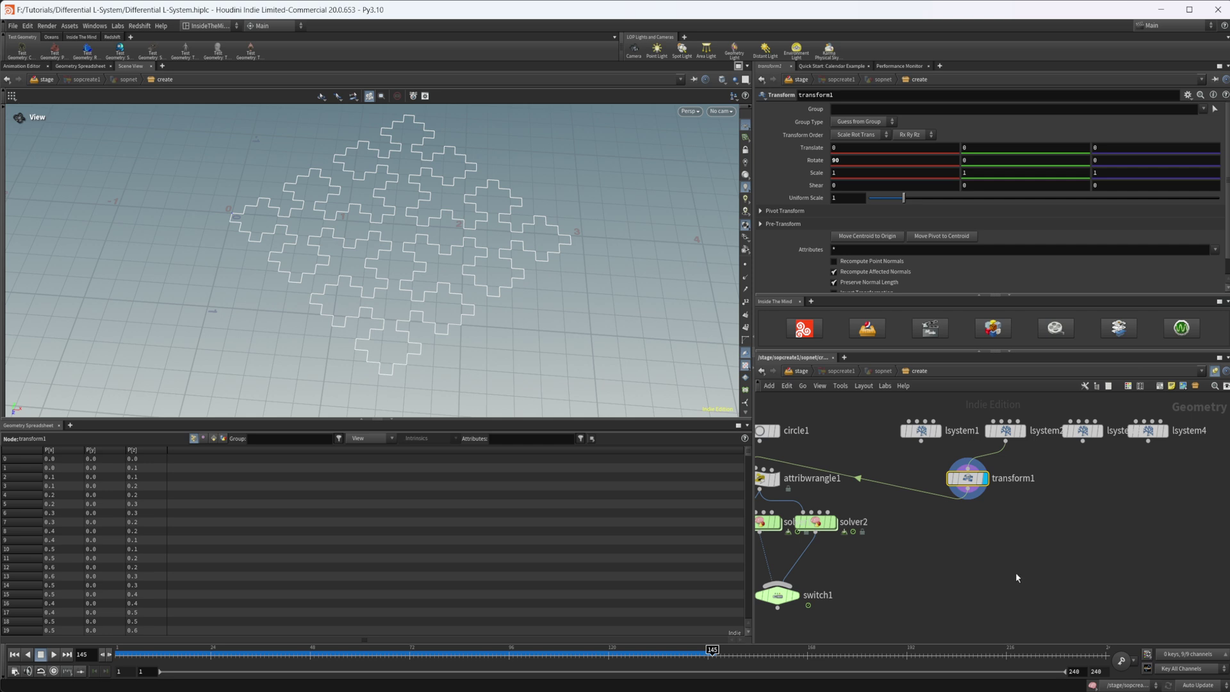
pyautogui.moveTo(1016, 572); pyautogui.dragTo(977, 666, button='middle')
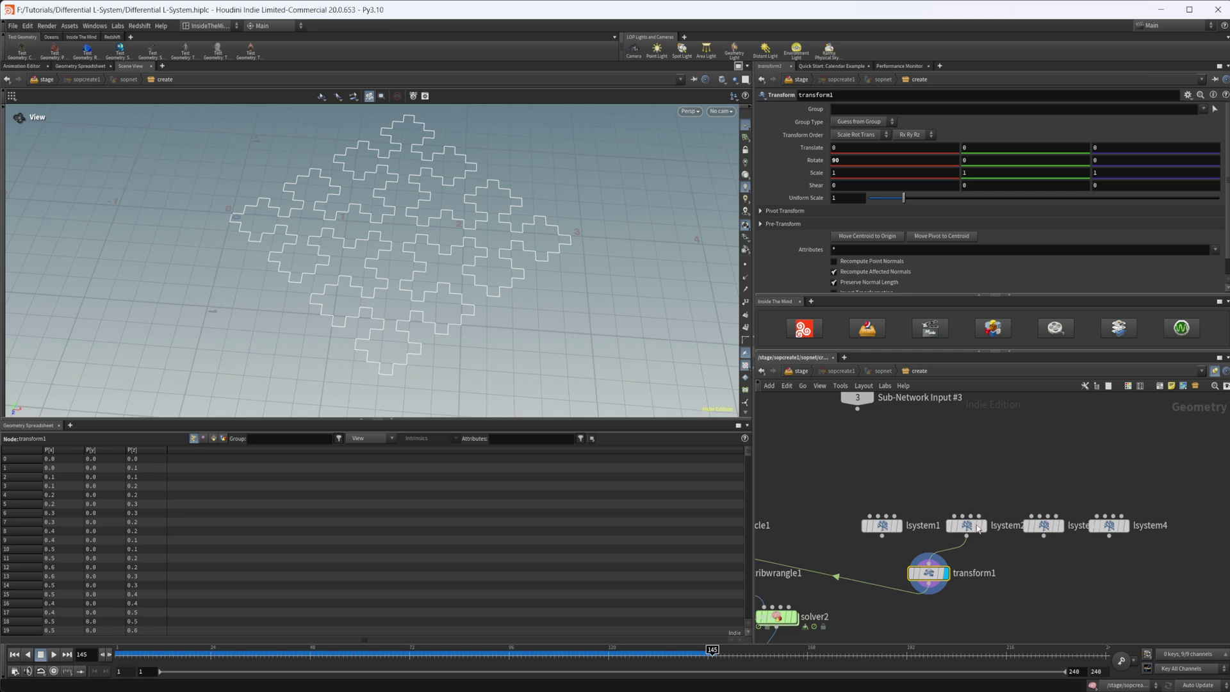
pyautogui.click(984, 525)
pyautogui.click(966, 525)
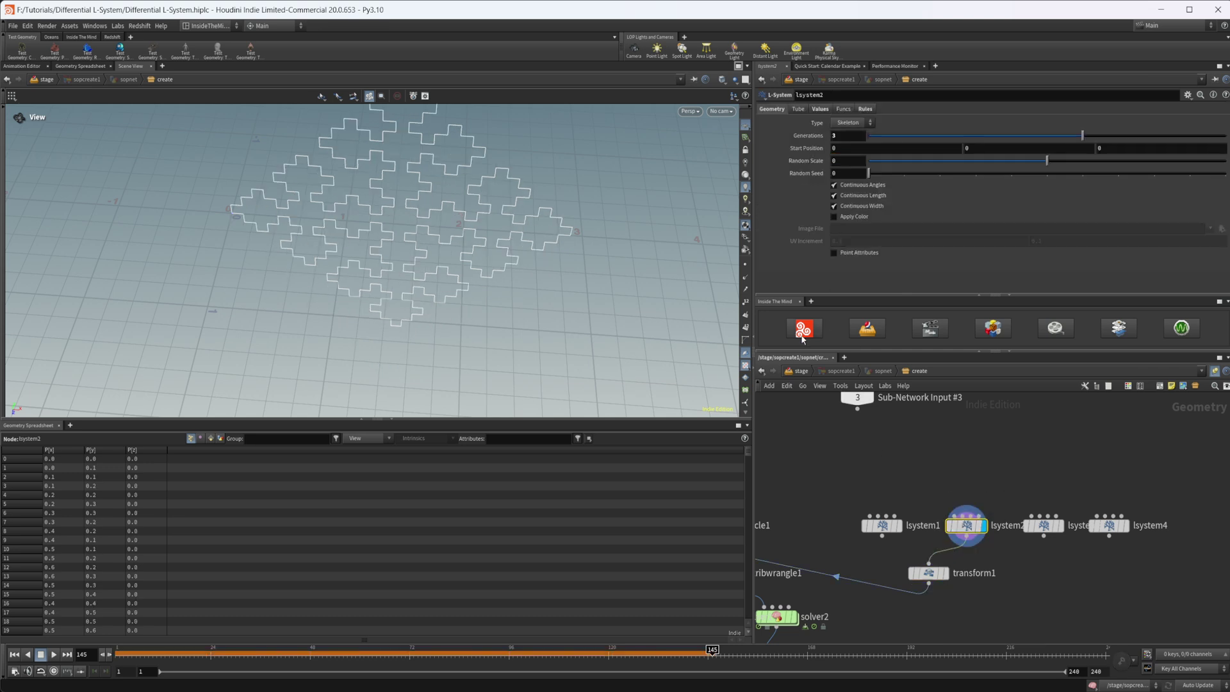
pyautogui.click(866, 109)
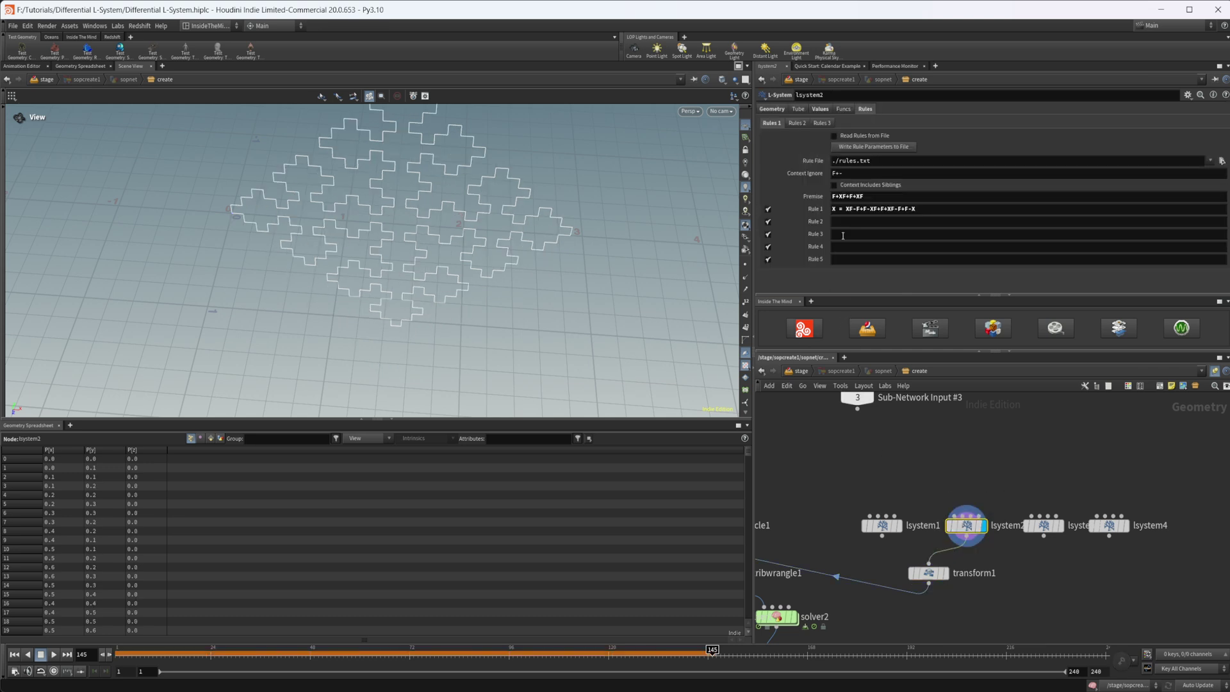